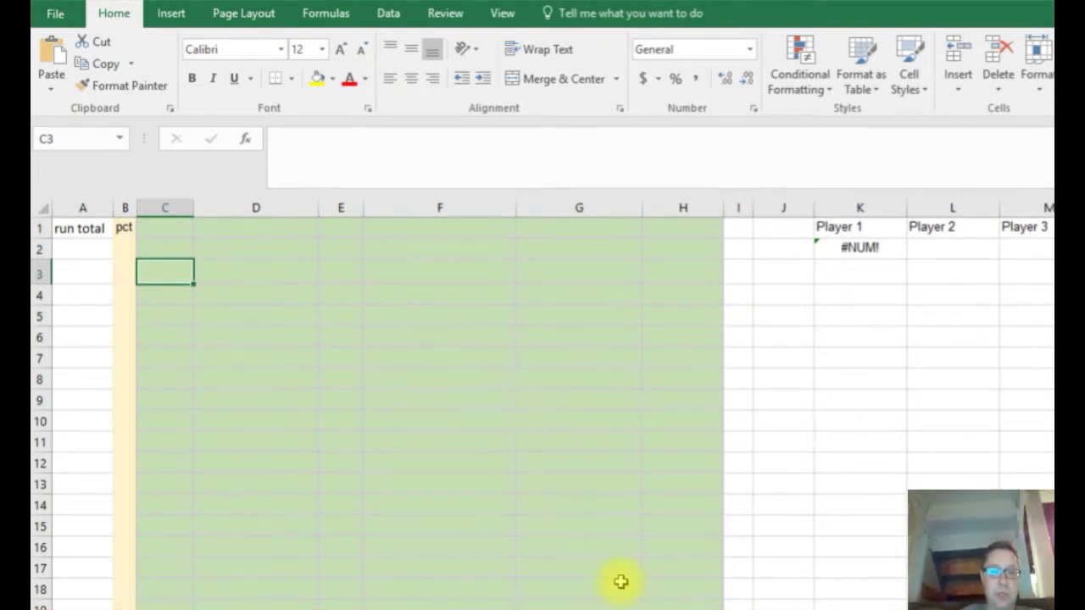
- Switch to DraftKings in the browser and open the PGA $400K Birdie contest from the Thu 03/09 golf slate
click(660, 607)
click(555, 572)
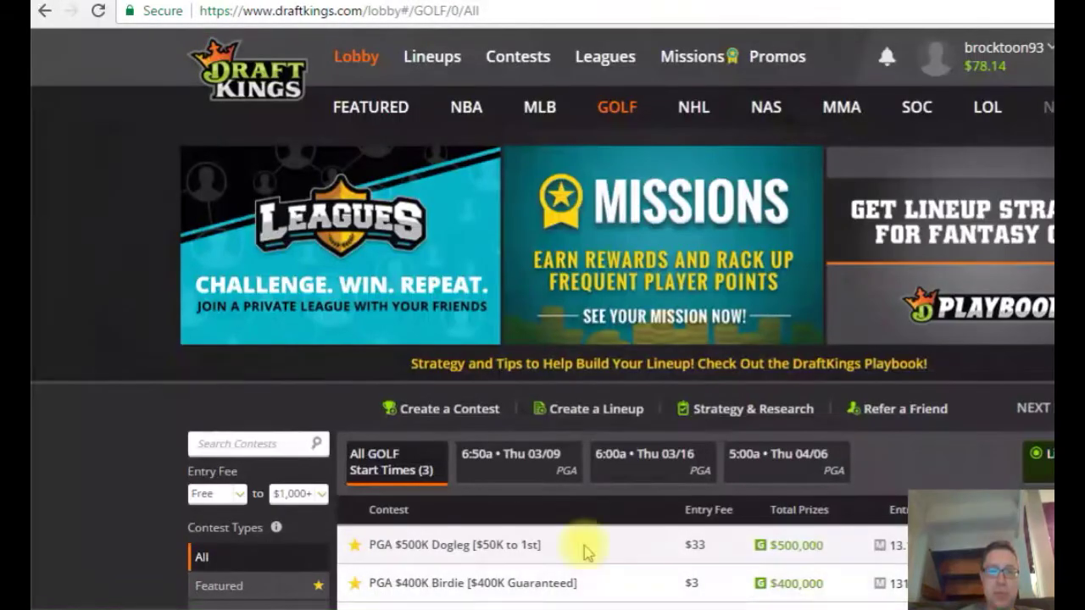
click(358, 60)
click(618, 110)
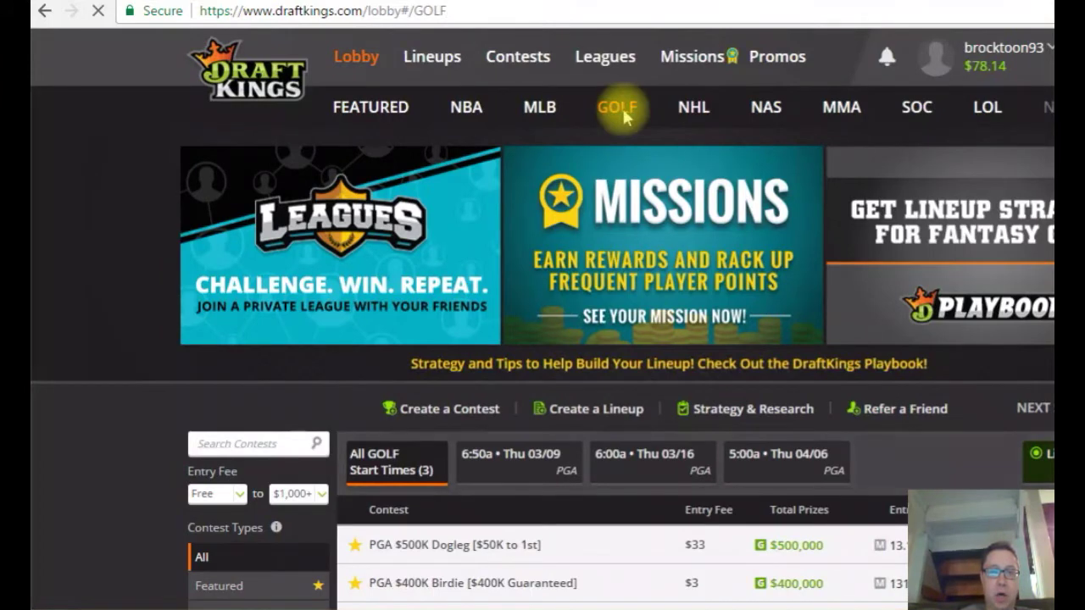
click(536, 459)
scroll(532, 454, down, 2)
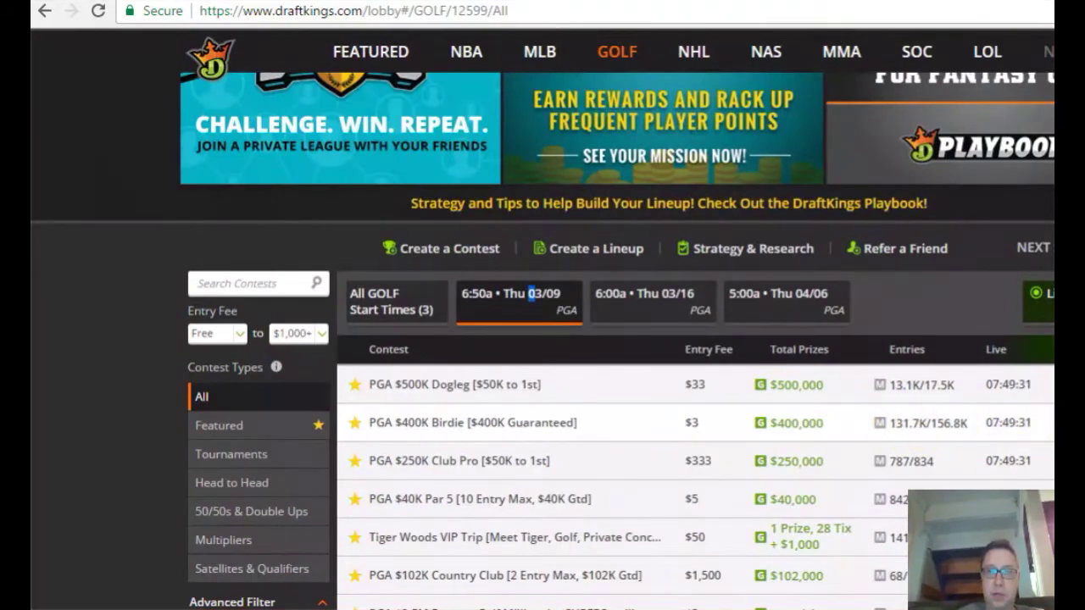
click(598, 428)
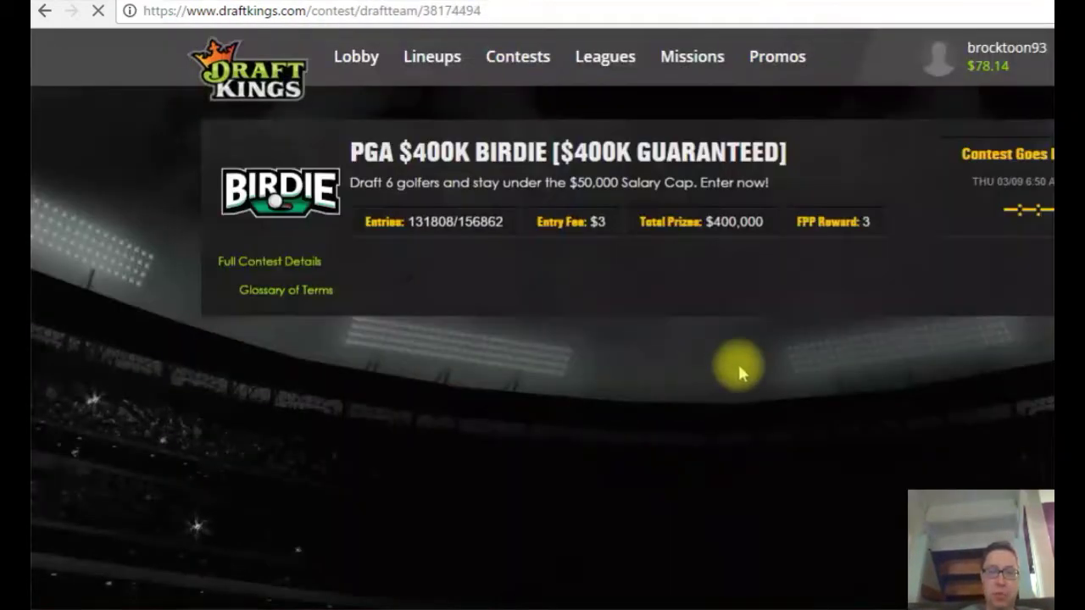
- Export the contest's player list to CSV and save it in Downloads as skjdjd
scroll(551, 364, down, 2)
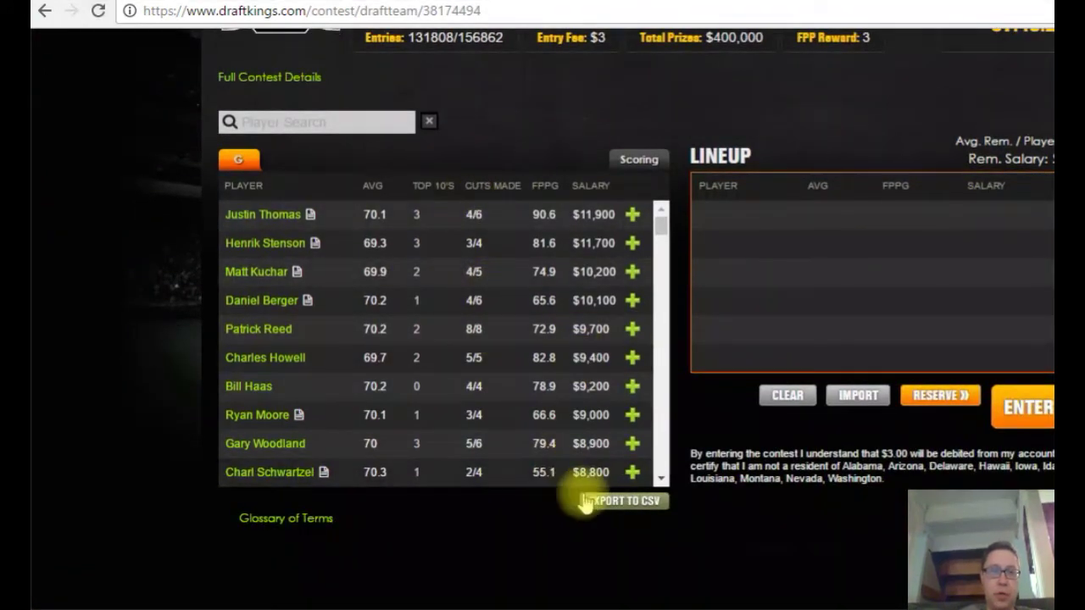
click(624, 504)
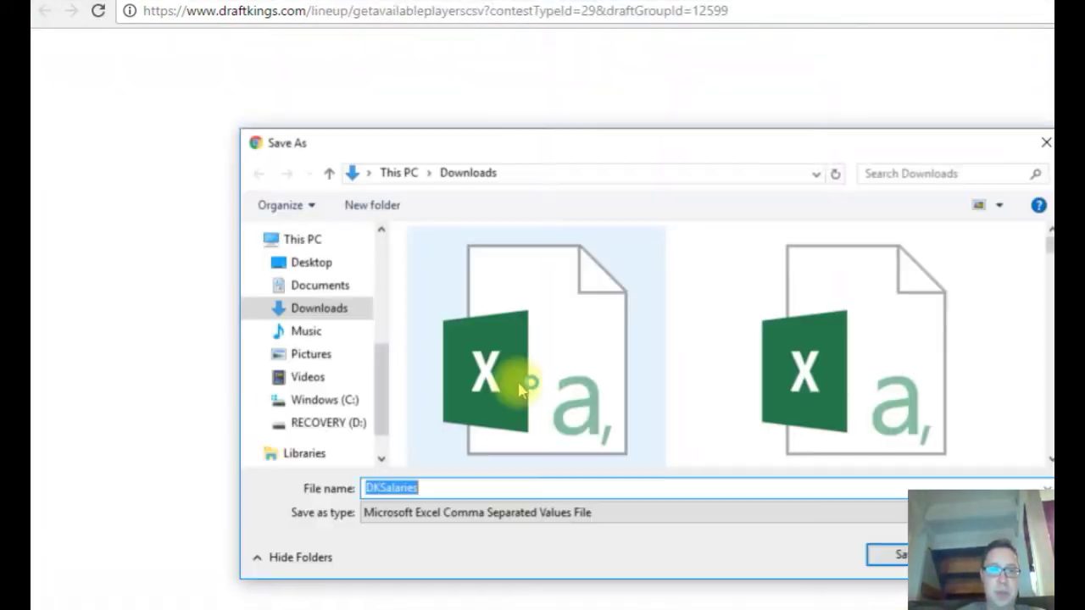
text(skjdjd)
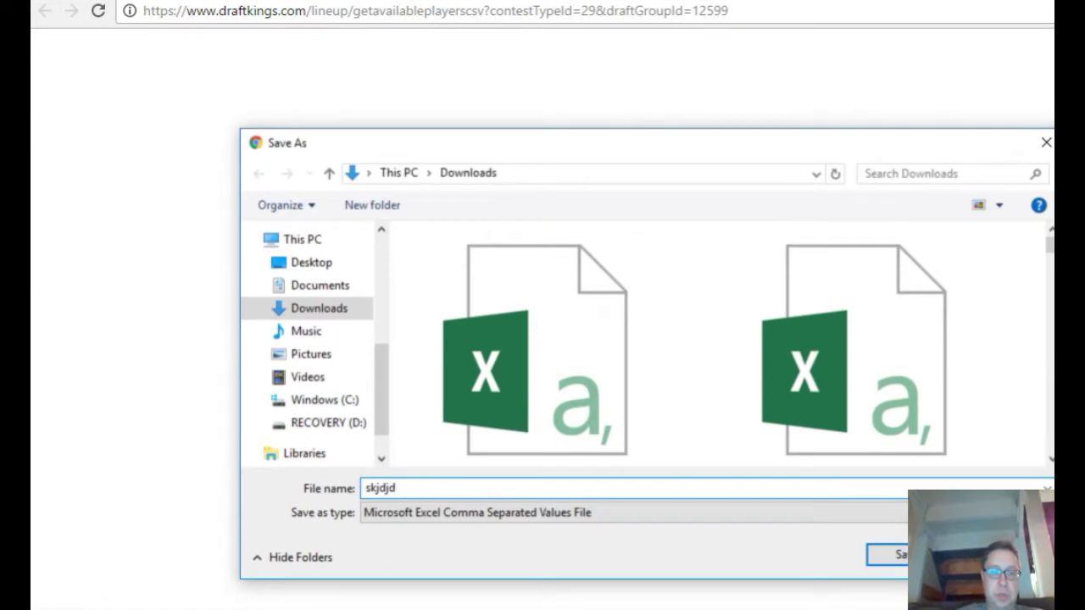
click(890, 555)
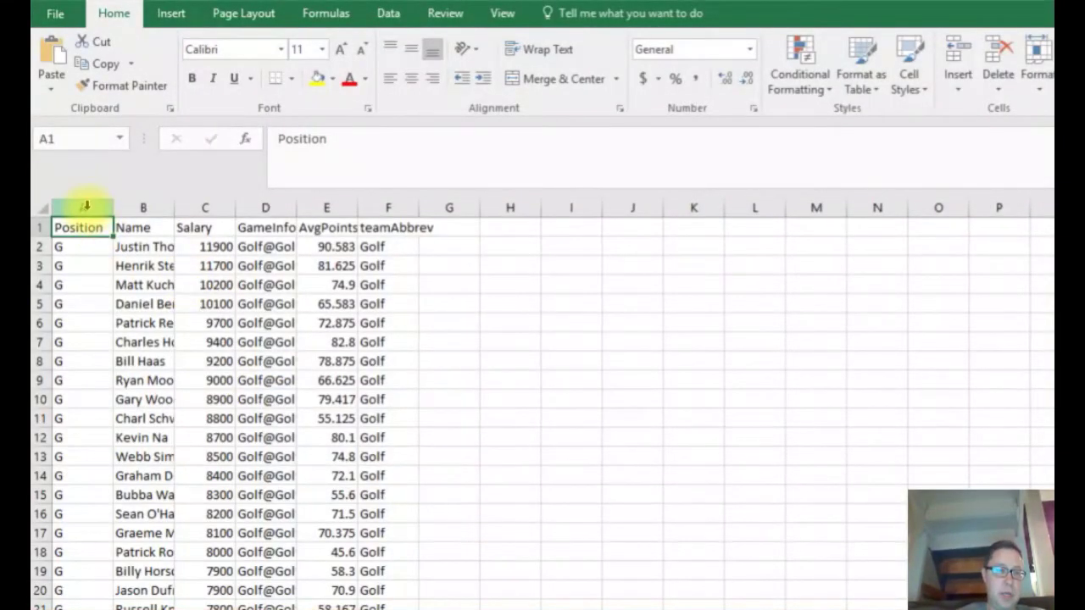
- Copy columns A to F of the exported player list into the golf basic workbook, starting at cell C1
drag(85, 206, 360, 213)
key(ctrl+c)
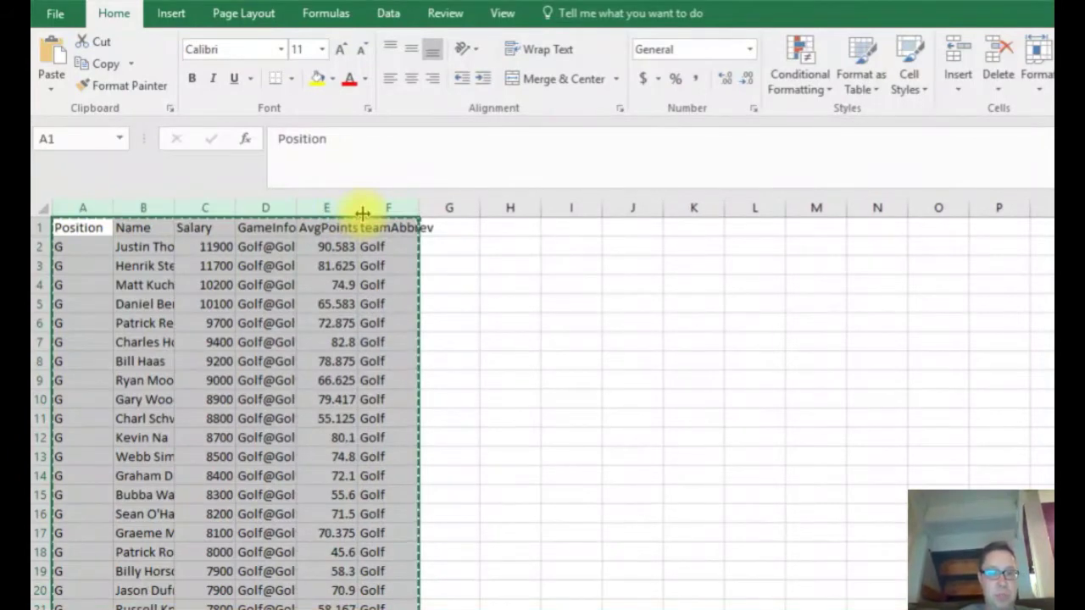
click(531, 609)
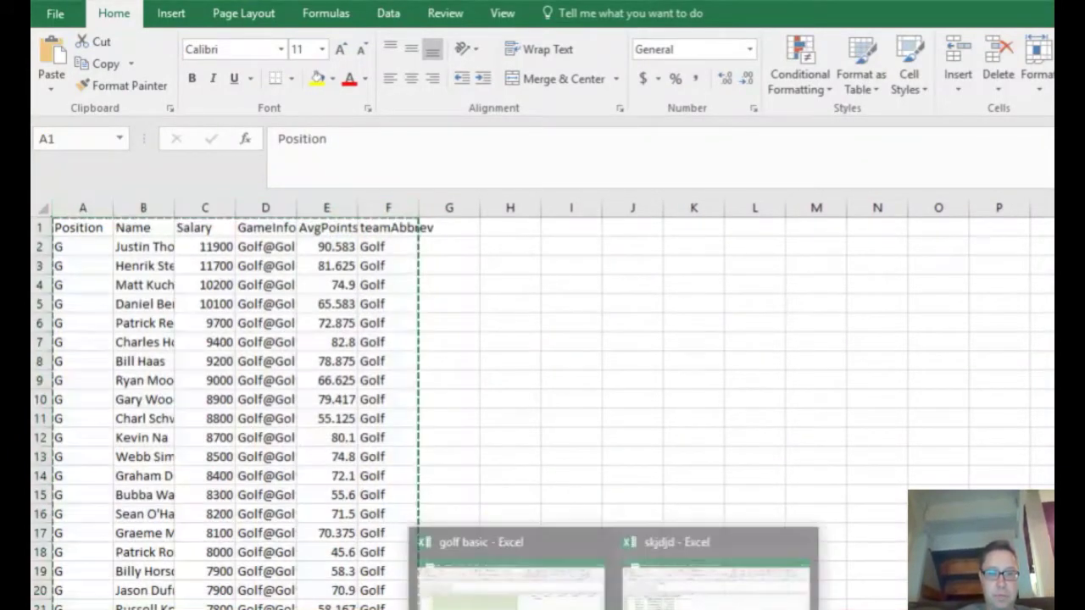
click(585, 598)
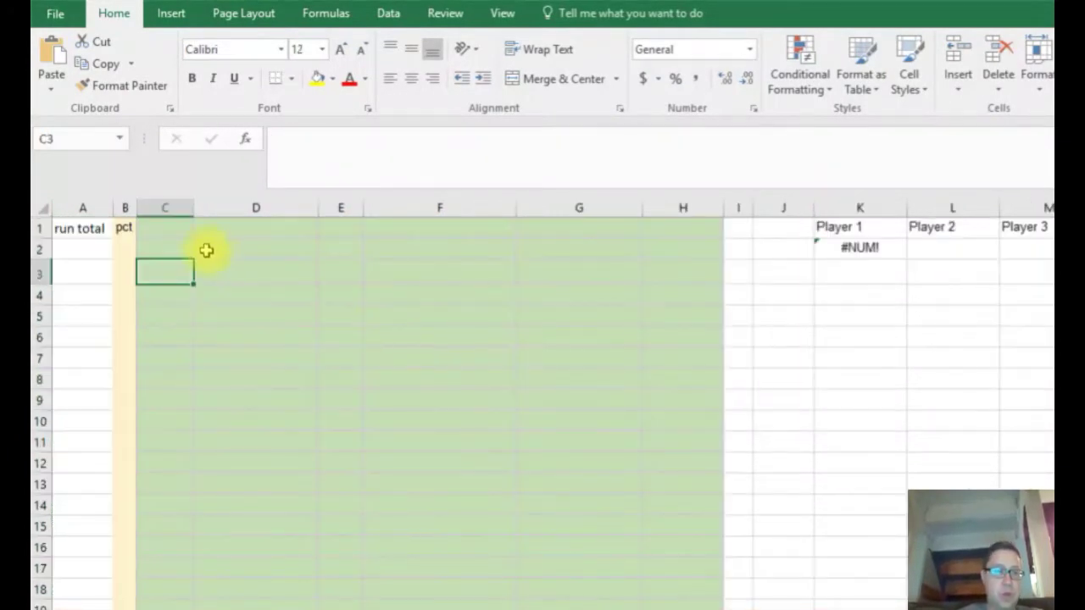
click(157, 225)
key(ctrl+v)
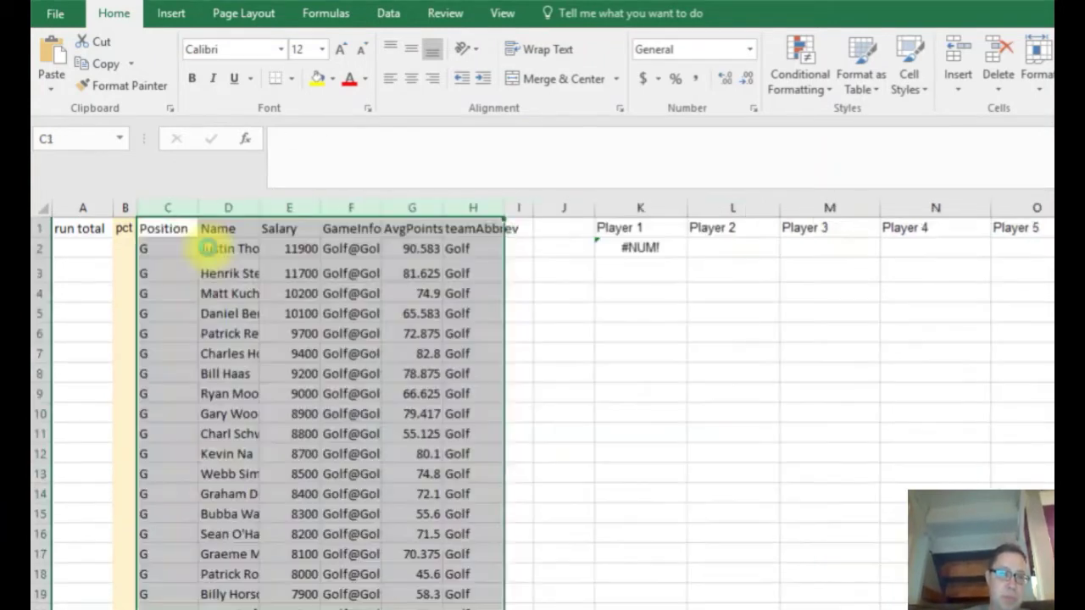
- Fill the pasted player data with light green and auto-fit the widths of columns C to H
click(332, 78)
click(463, 149)
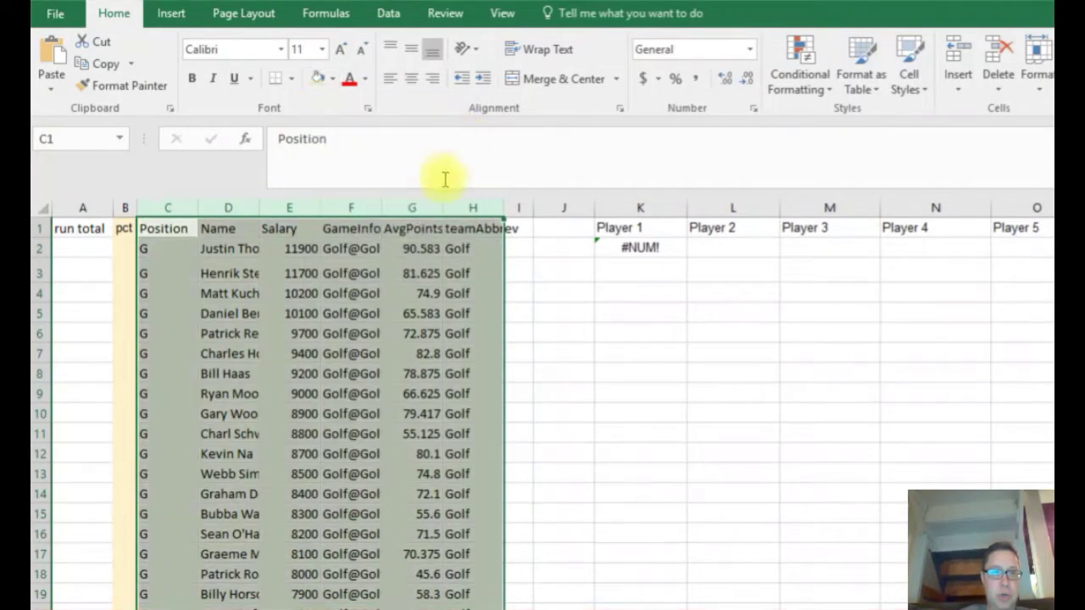
drag(173, 209, 475, 204)
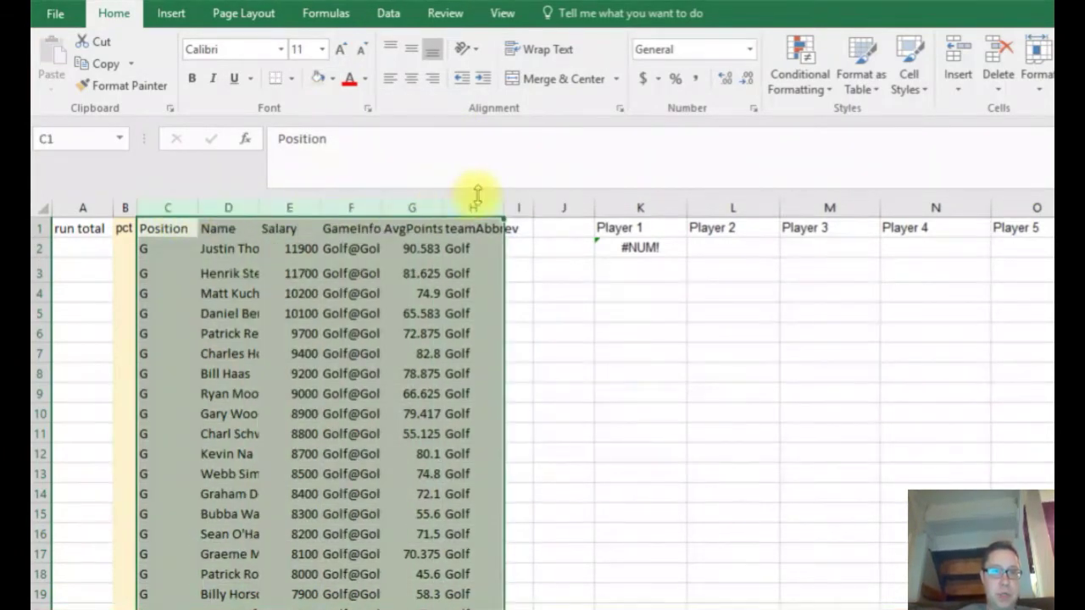
double_click(443, 208)
click(388, 273)
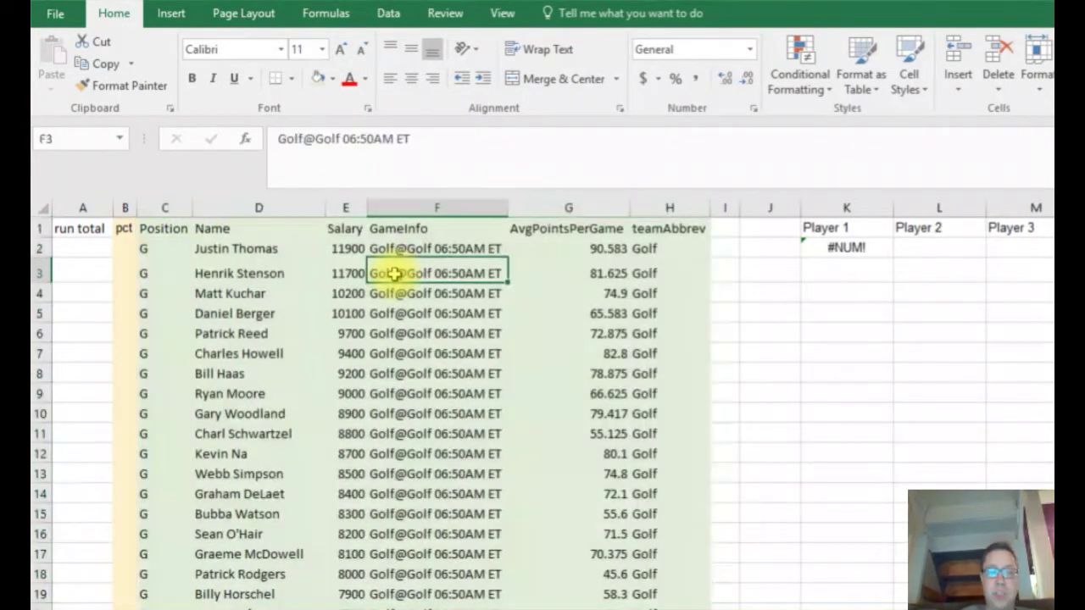
key(Down)
key(Down)
key(Down)
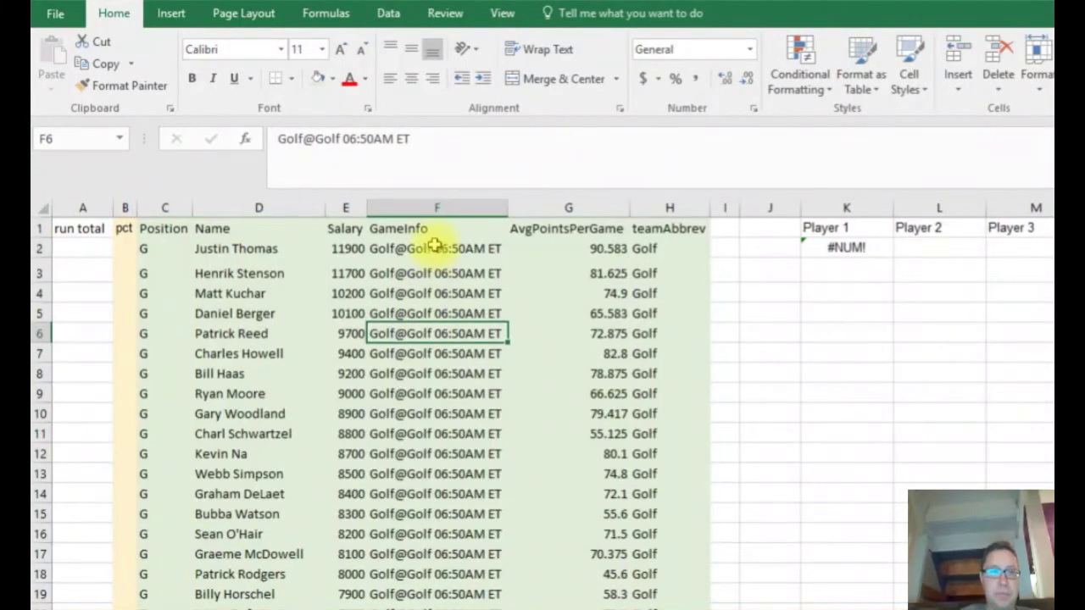
key(Up)
key(Up)
key(Up)
key(Up)
click(305, 290)
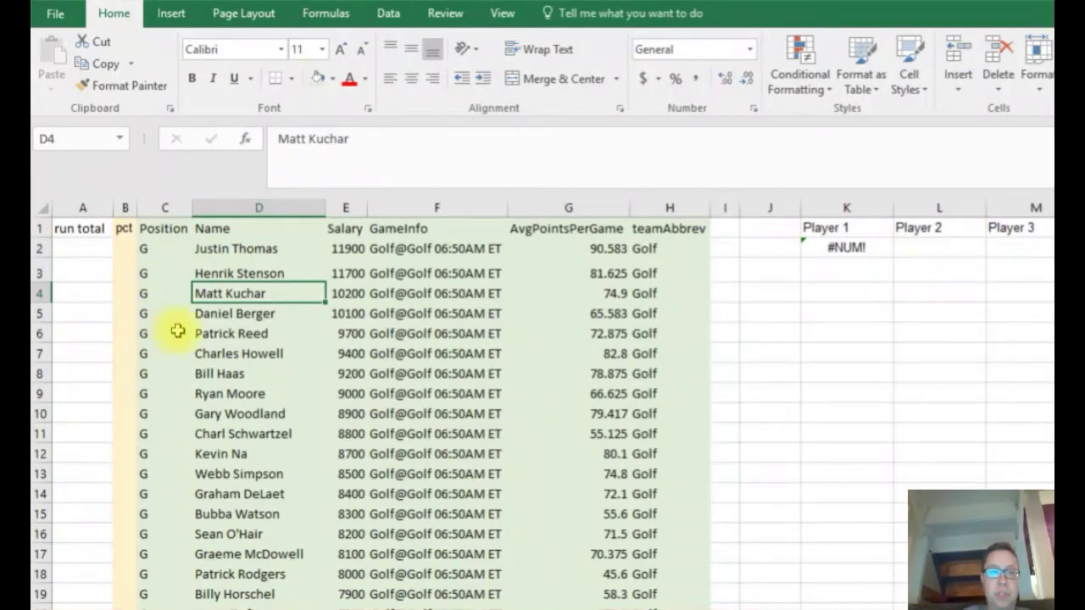
click(122, 293)
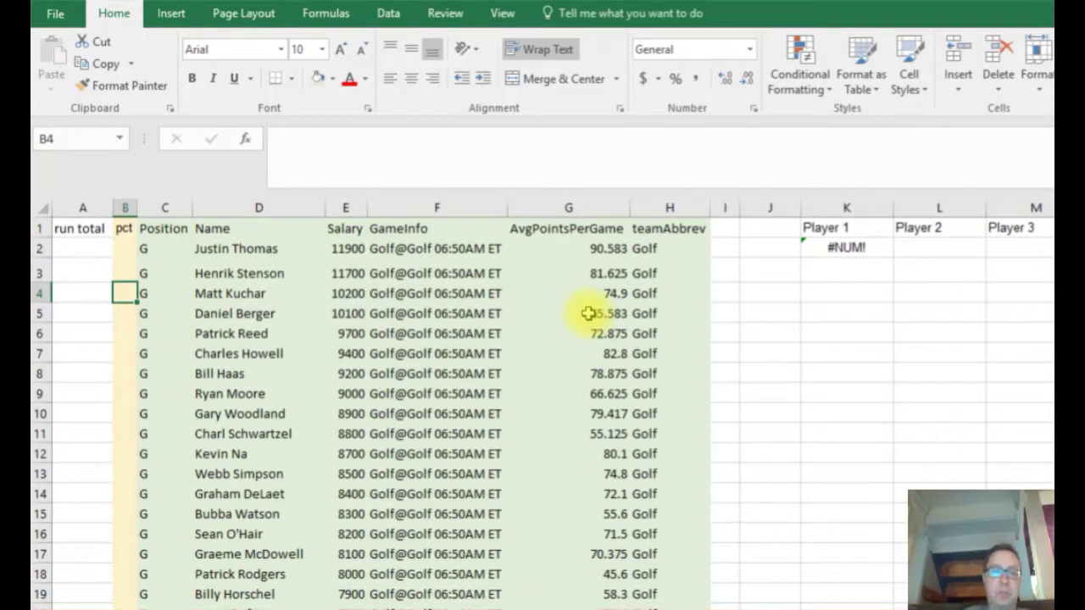
- Enter a SUM formula in cell I1 that totals the whole pct column B
click(727, 231)
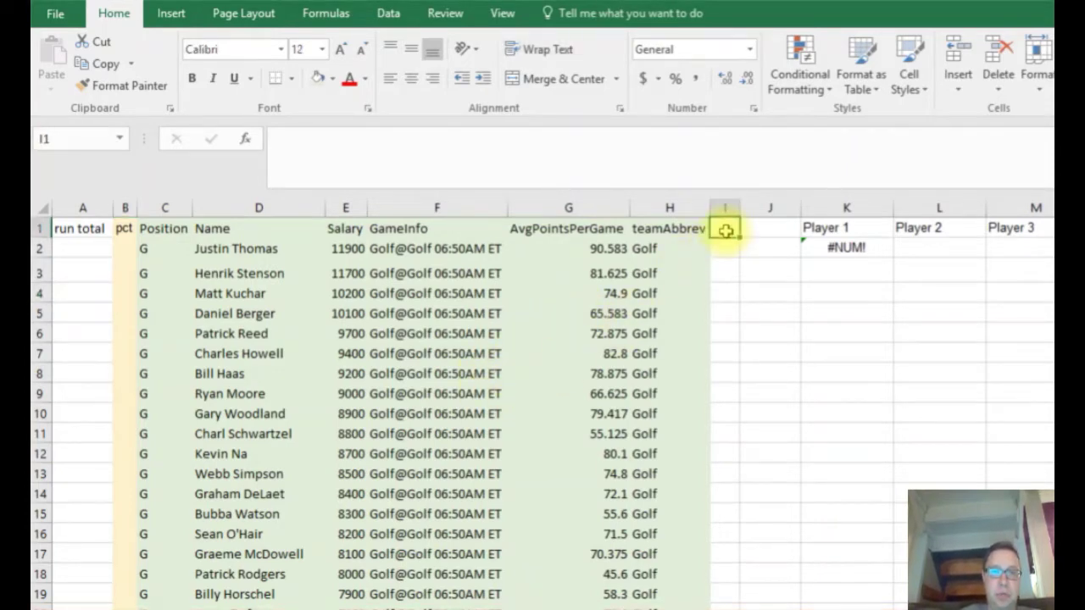
text(=su)
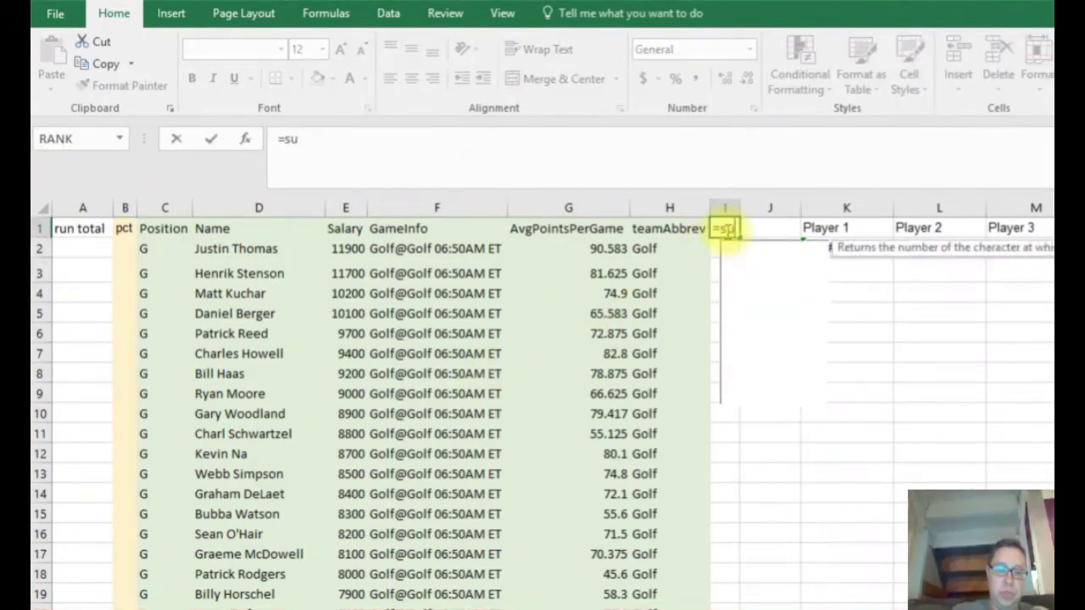
text(m()
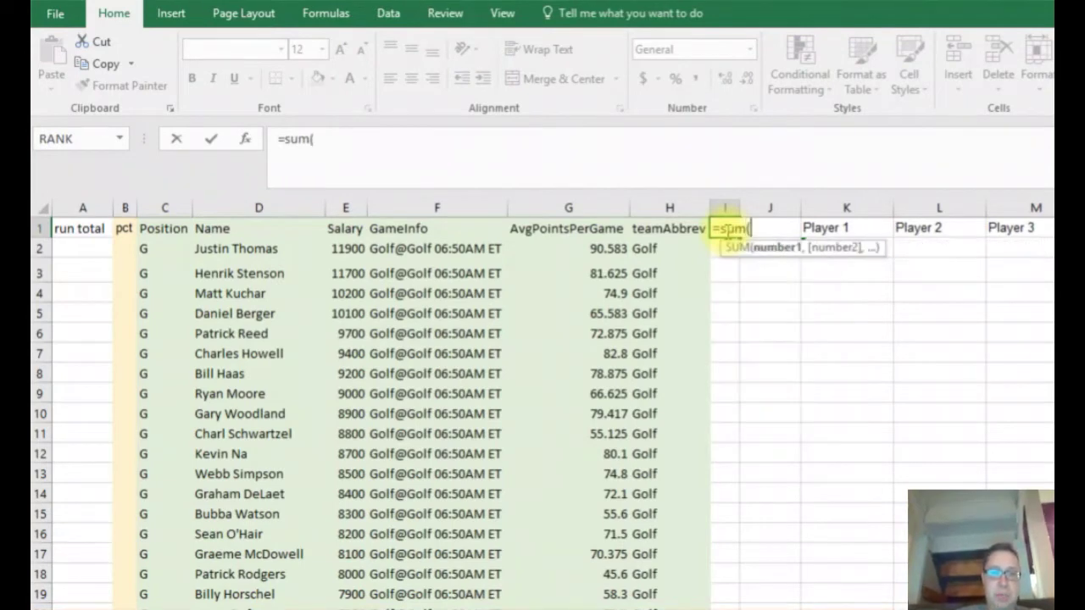
click(128, 210)
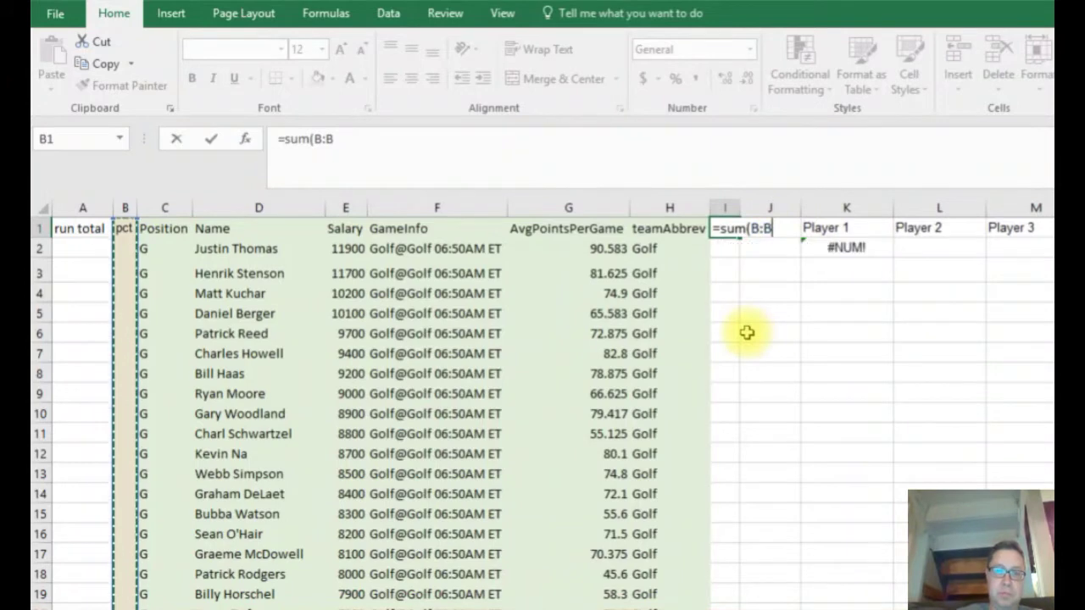
key(Return)
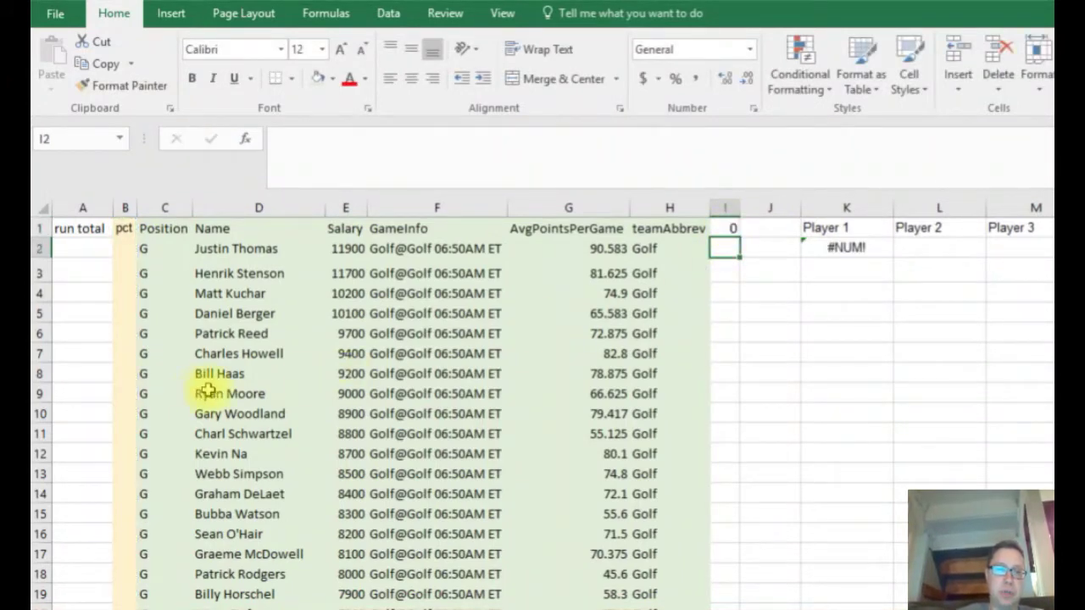
- Enter the pct values 40 in cell B3 and 60 in cell B6
click(127, 272)
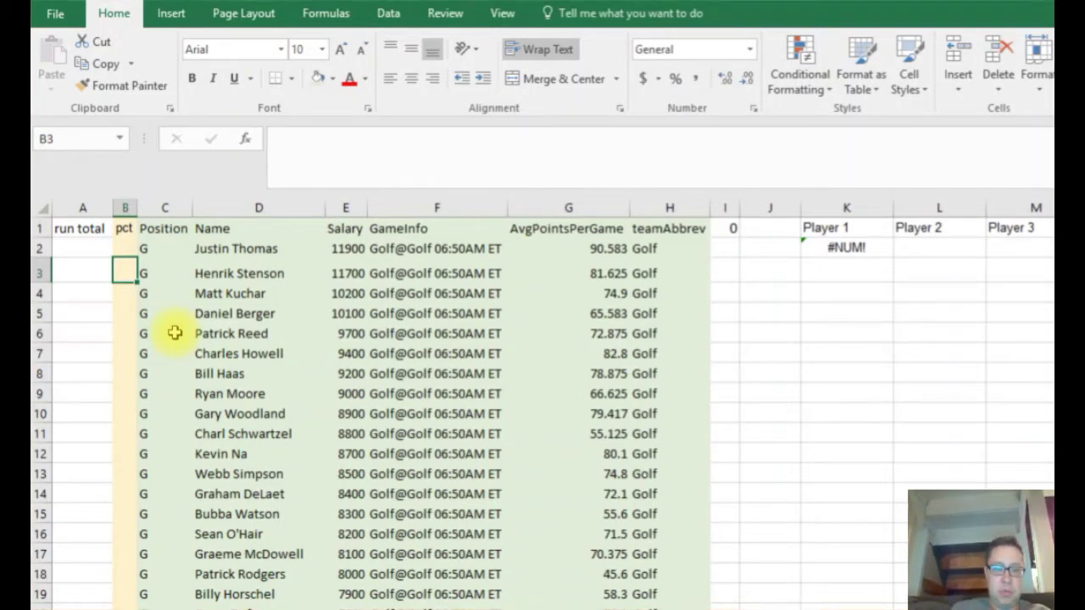
text(40)
key(Return)
key(Down)
key(Down)
text(60)
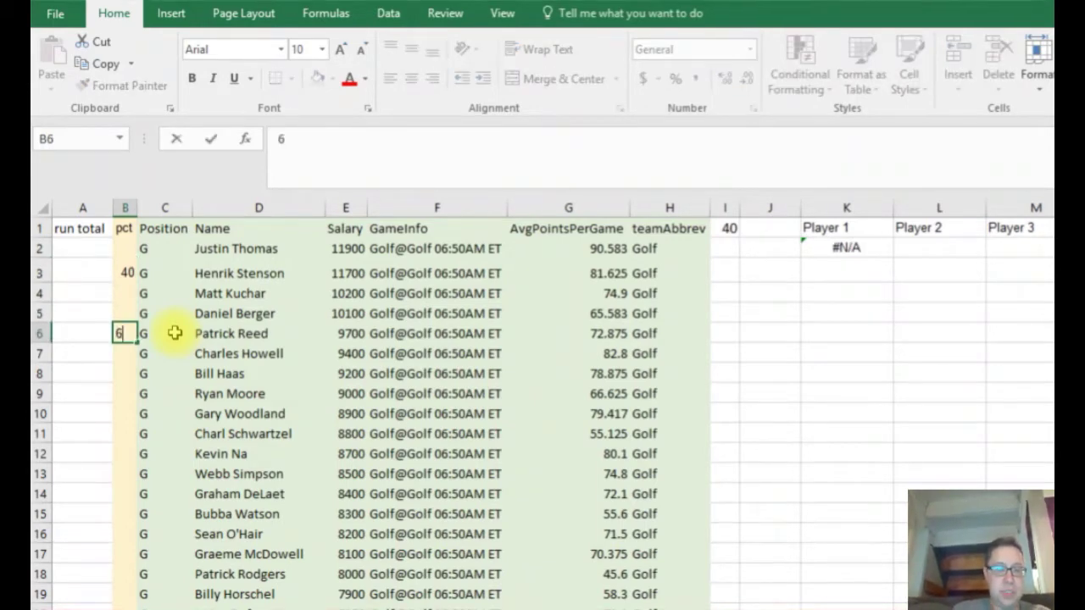
key(Return)
- Enter 75 as the pct value in cell B11
key(Down)
key(Down)
key(Down)
key(Down)
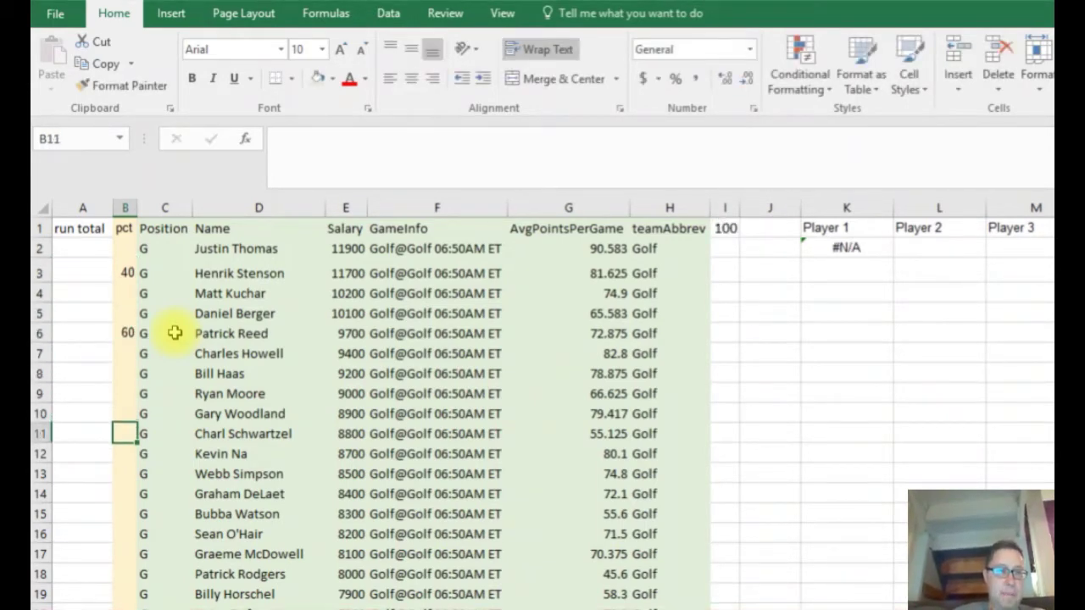
text(7)
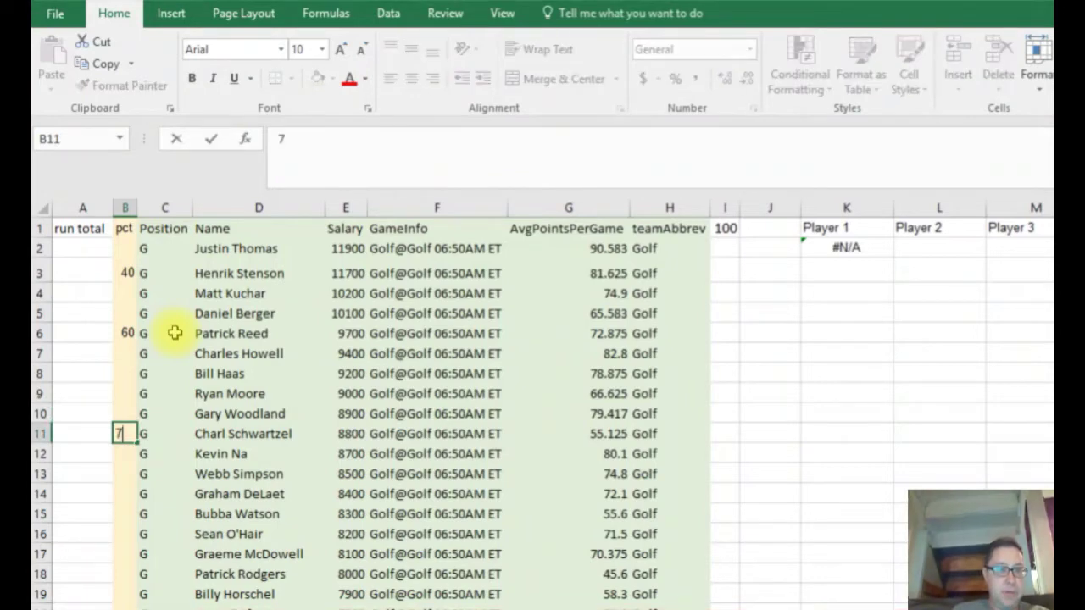
text(5)
key(Return)
- Enter 50 as the pct value for the golfer in row 27
key(Down)
key(Down)
key(Down)
key(Down)
key(Down)
key(Down)
key(Down)
key(Down)
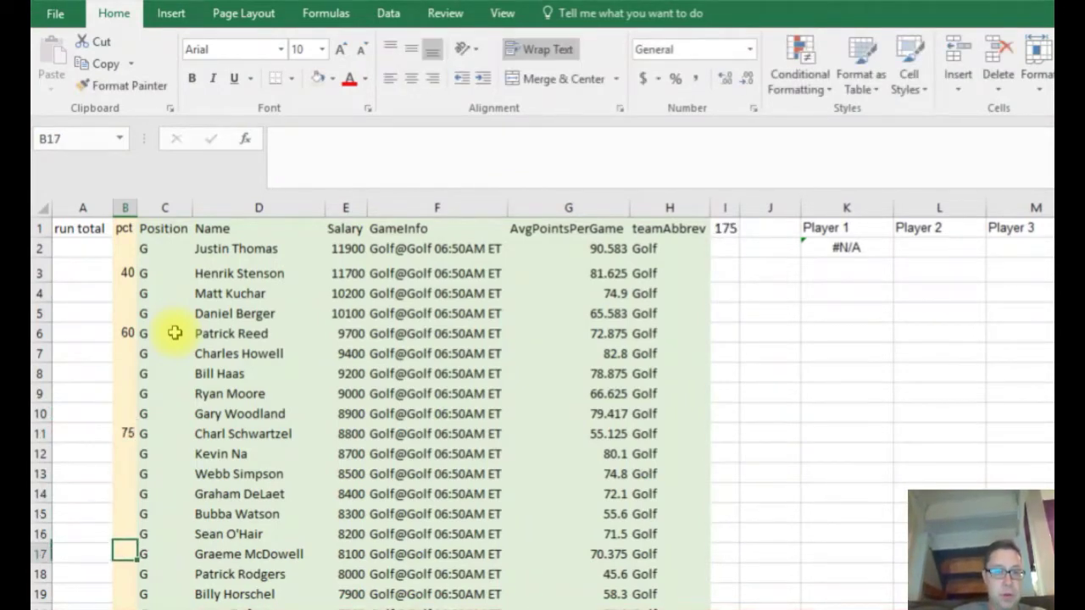
key(Down)
key(Down)
key(Down)
key(Down)
key(Down)
key(Down)
key(Down)
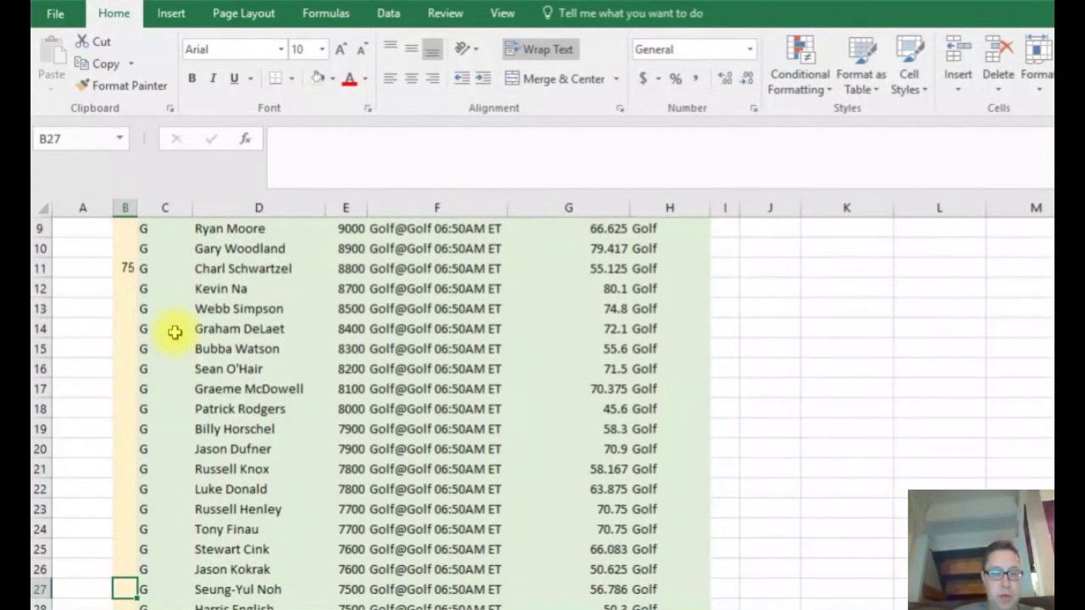
text(50)
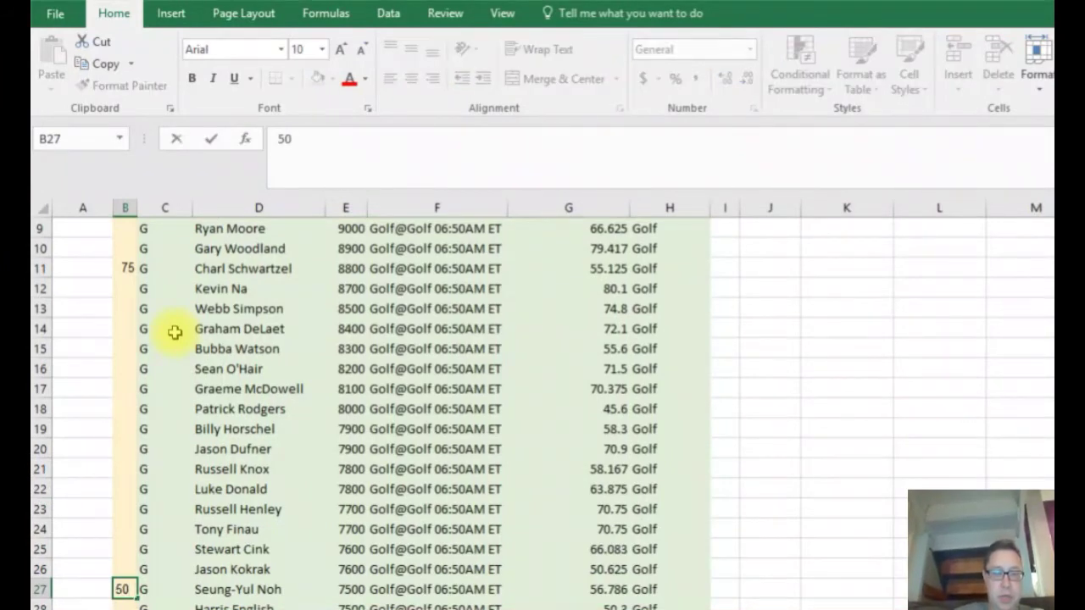
key(Return)
- Enter 40 as the pct value for the golfer in row 38
key(Down)
key(Down)
key(Down)
key(Down)
key(Down)
key(Down)
key(Down)
key(Down)
key(Down)
key(Down)
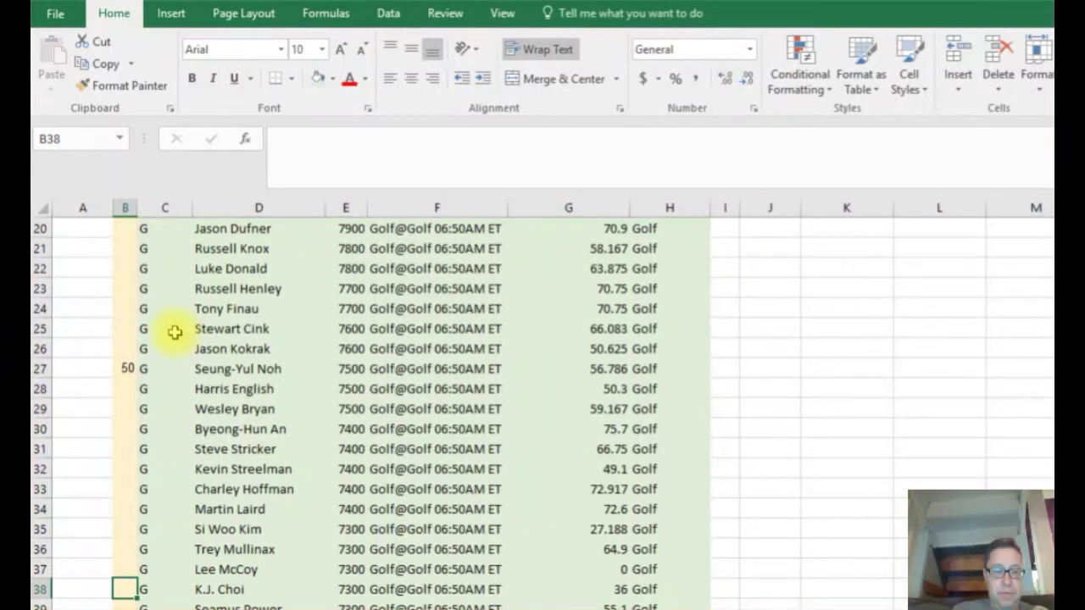
text(40)
key(Return)
- Enter 60 as the pct value in cell B50 and check the pct total in I1
key(Down)
key(Down)
key(Down)
key(Down)
key(Down)
key(Down)
key(Down)
key(Down)
key(Down)
key(Down)
key(Down)
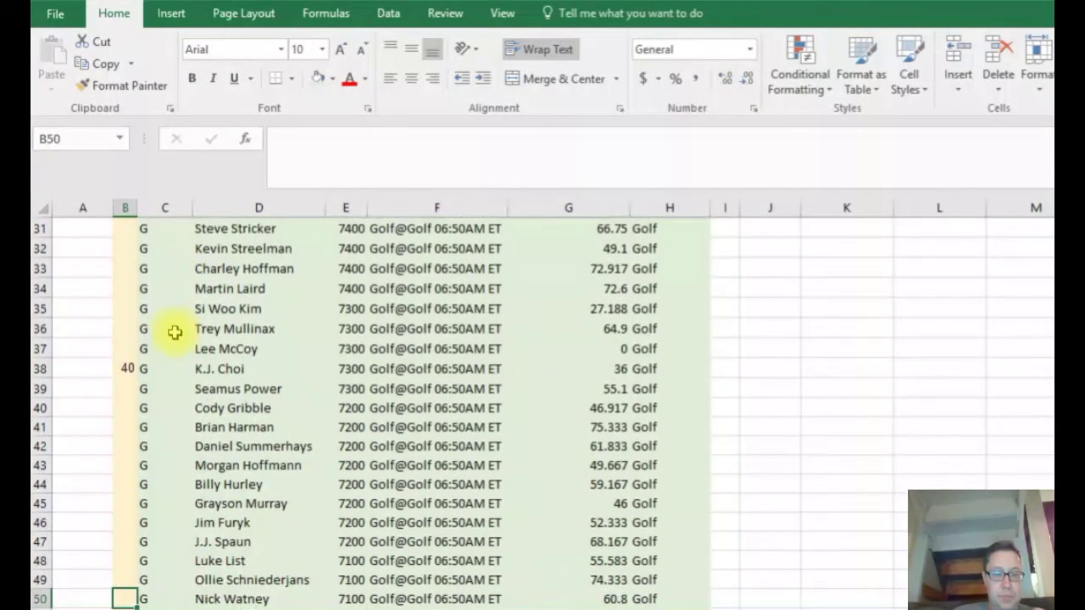
text(60)
key(Return)
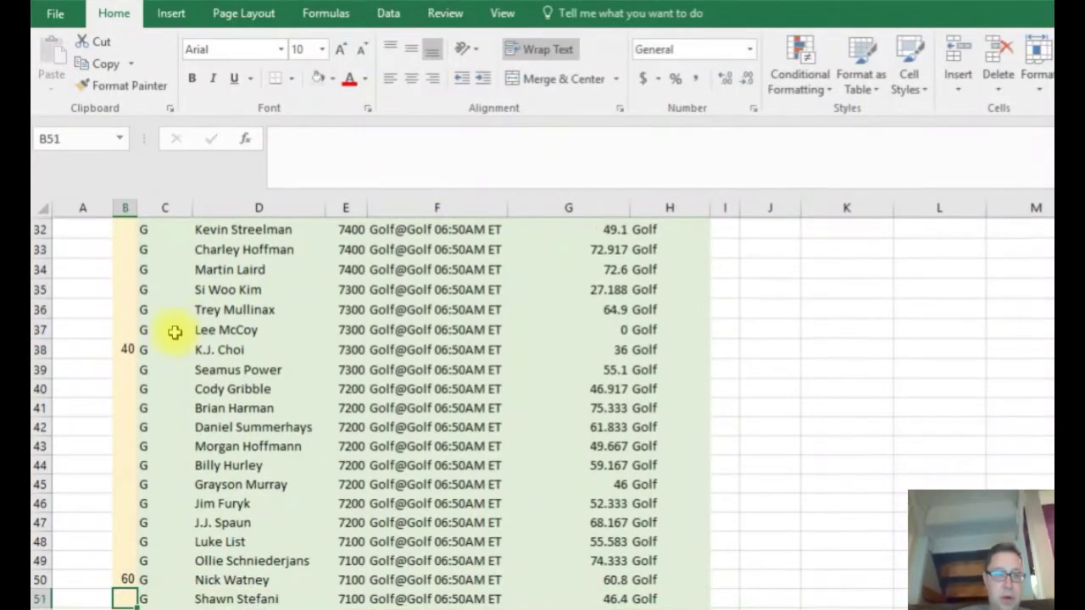
scroll(542, 407, up, 10)
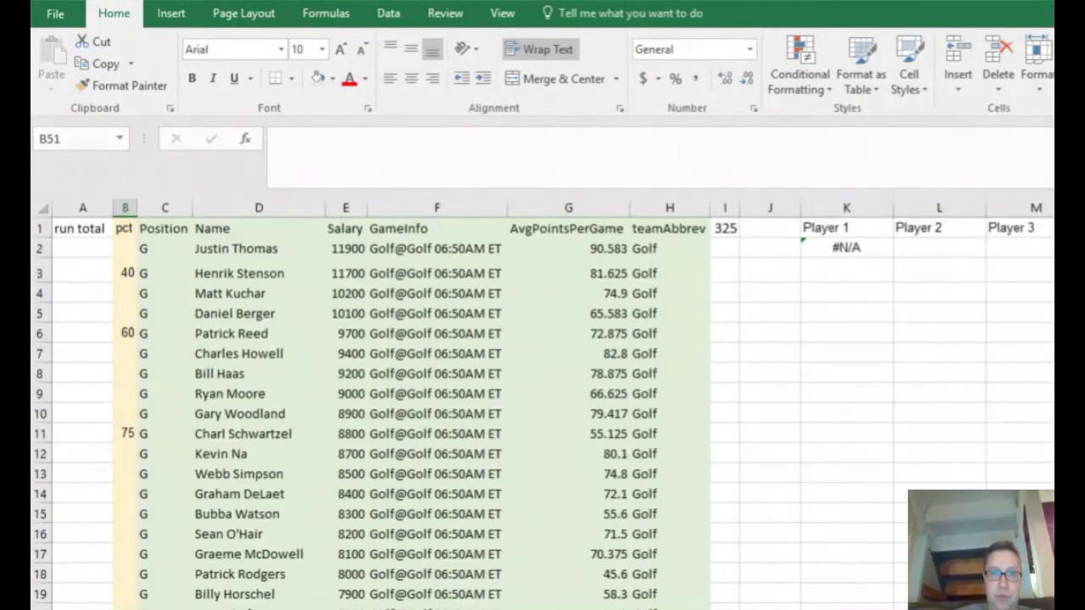
scroll(543, 407, down, 13)
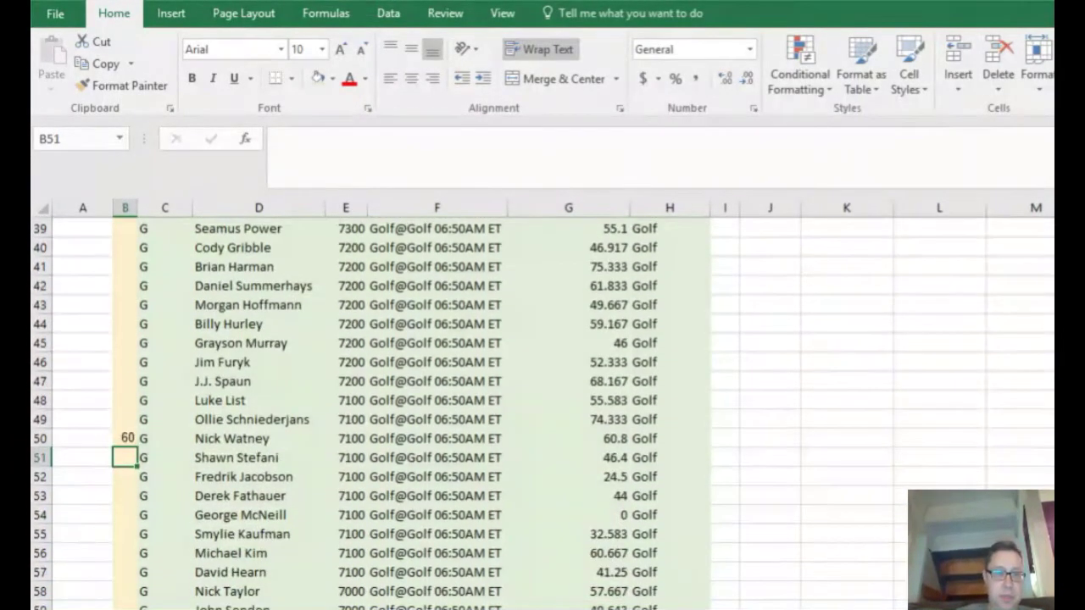
- Enter 75 as the pct value in cell B57
click(125, 572)
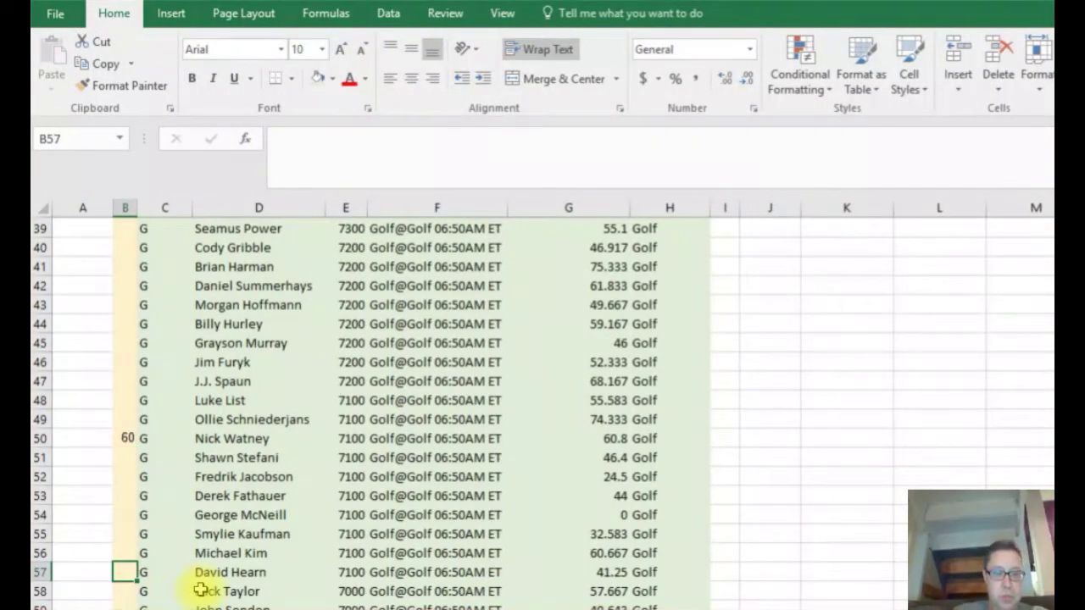
text(7)
key(Return)
- Enter 60 as the pct value for the 6500-salary golfer in row 124
key(Down)
key(Down)
key(Down)
key(Down)
key(Down)
key(Down)
key(Down)
key(Down)
key(Down)
key(Down)
key(Down)
key(Down)
key(Down)
key(Down)
key(Down)
key(Down)
key(Down)
key(Down)
key(Down)
key(Down)
key(Down)
key(Down)
key(Down)
key(Down)
key(Down)
key(Down)
key(Down)
key(Down)
key(Down)
key(Down)
key(Down)
key(Down)
key(Down)
key(Down)
key(Down)
key(Down)
key(Down)
key(Down)
key(Down)
key(Down)
key(Down)
key(Down)
key(Down)
key(Down)
key(Down)
key(Down)
key(Down)
key(Down)
key(Down)
key(Down)
key(Down)
key(Down)
key(Down)
key(Down)
key(Down)
key(Down)
key(Down)
key(Down)
key(Down)
key(Down)
key(Up)
key(Up)
key(Up)
key(Up)
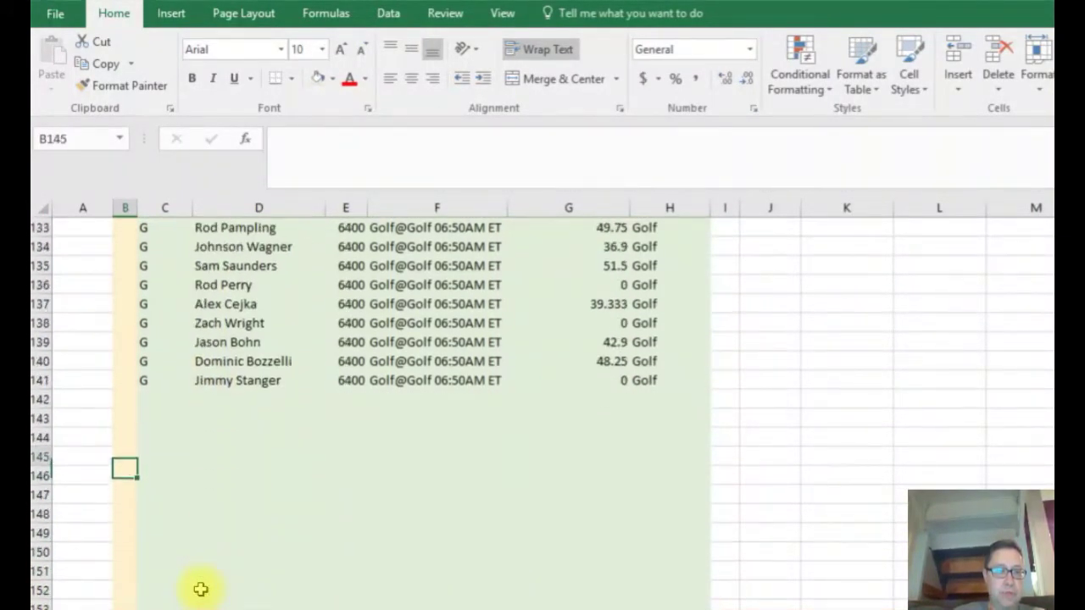
key(Up)
key(Up)
key(Up)
key(Up)
key(Up)
key(Up)
key(Up)
key(Up)
key(Up)
key(Up)
key(Up)
key(Up)
key(Up)
key(Up)
key(Up)
key(Up)
key(Up)
key(Up)
key(Up)
key(Up)
key(Down)
key(Down)
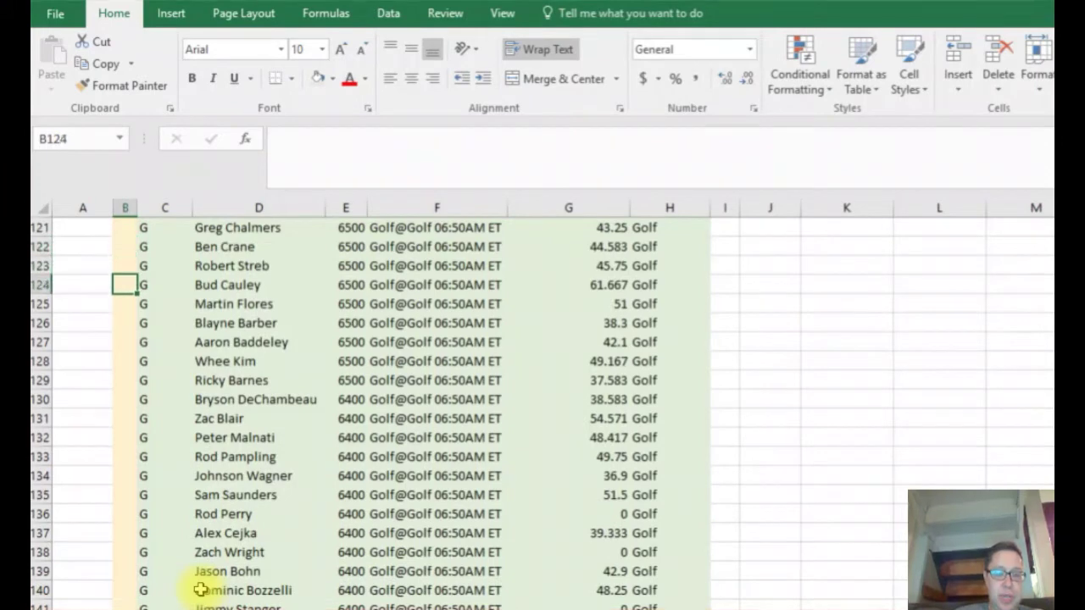
text(60)
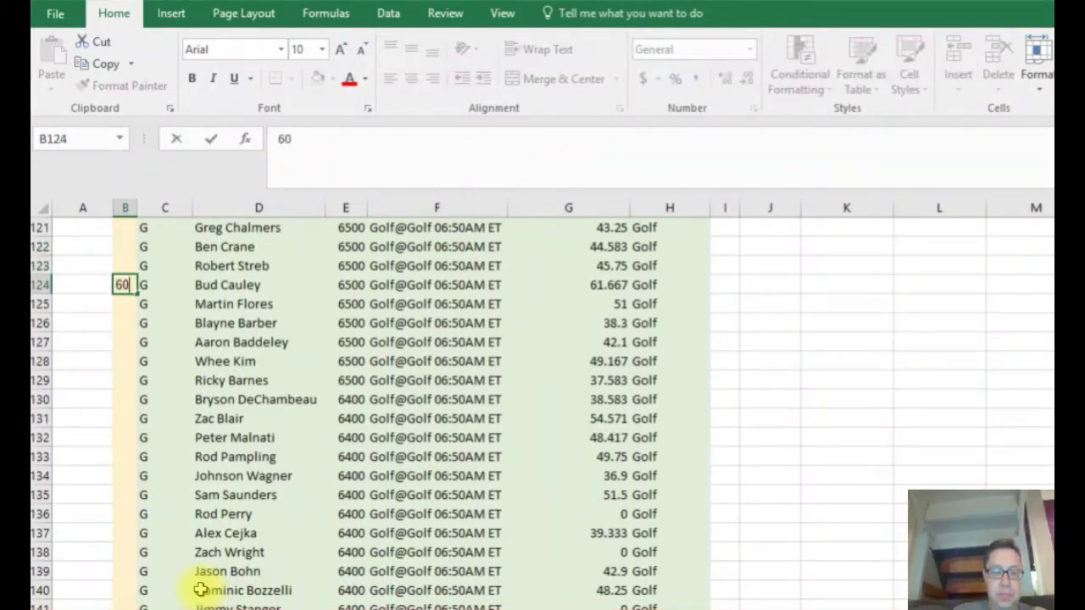
key(Up)
- Enter 65 as the pct value for the golfer in row 118
key(Up)
key(Up)
key(Up)
key(Up)
key(Up)
key(Up)
key(Up)
key(Down)
key(Down)
key(Down)
key(Up)
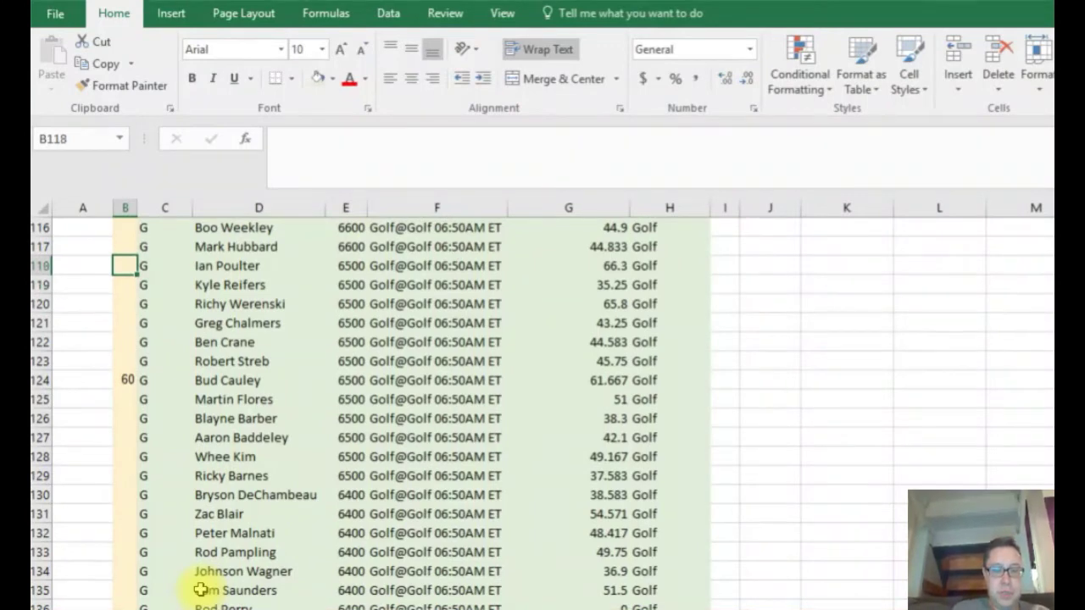
text(65)
key(Up)
- Enter 10 as the pct value in cell B113
key(Up)
key(Up)
key(Up)
key(Up)
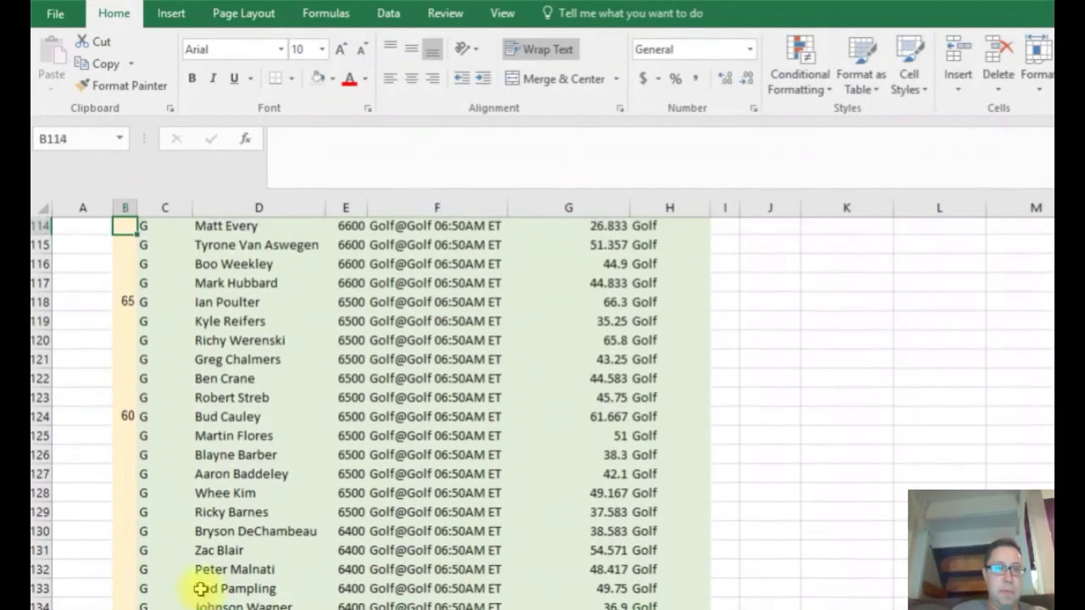
text(10)
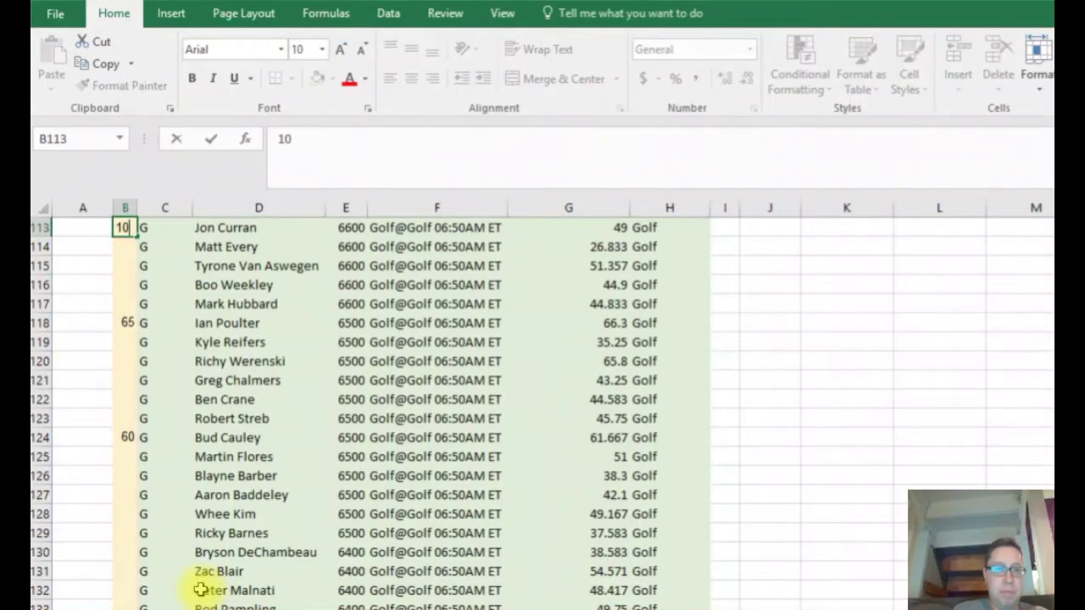
key(Up)
- Enter 60 as the pct value for the golfer in row 109
key(Up)
key(Up)
key(Up)
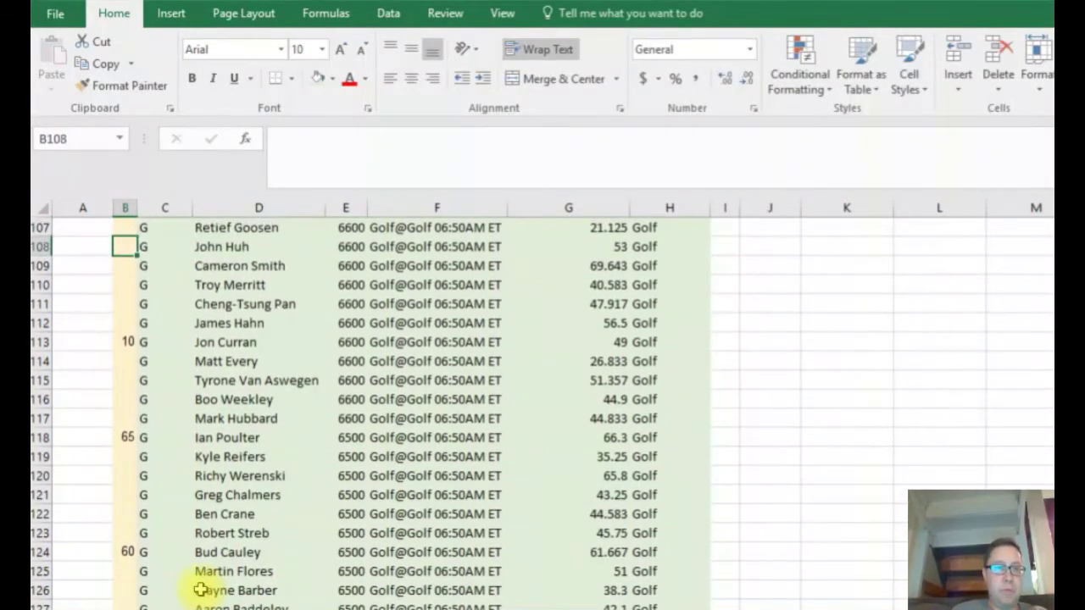
text(60)
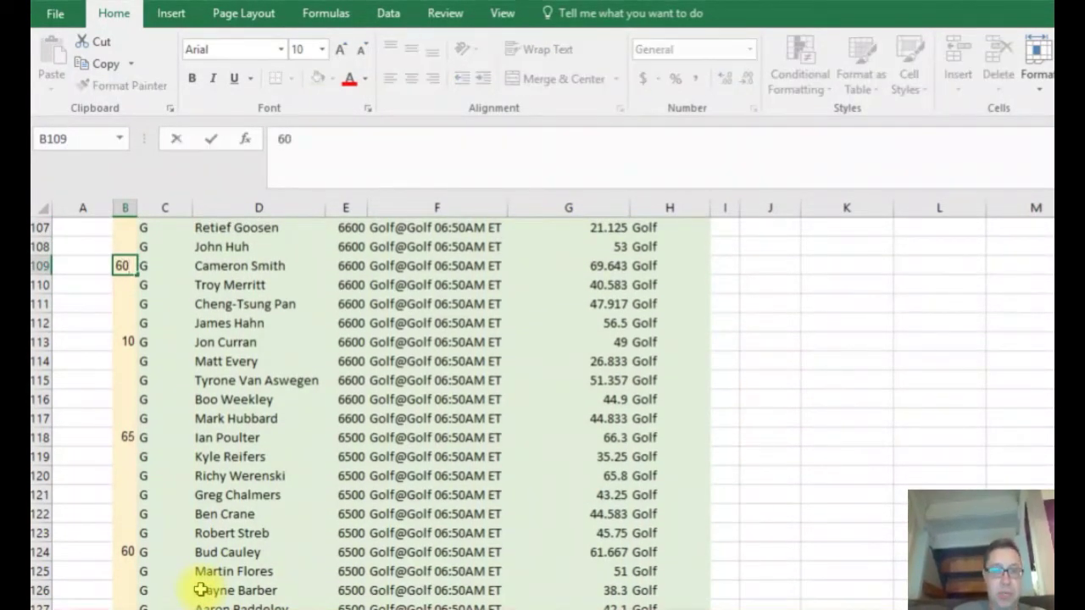
key(Up)
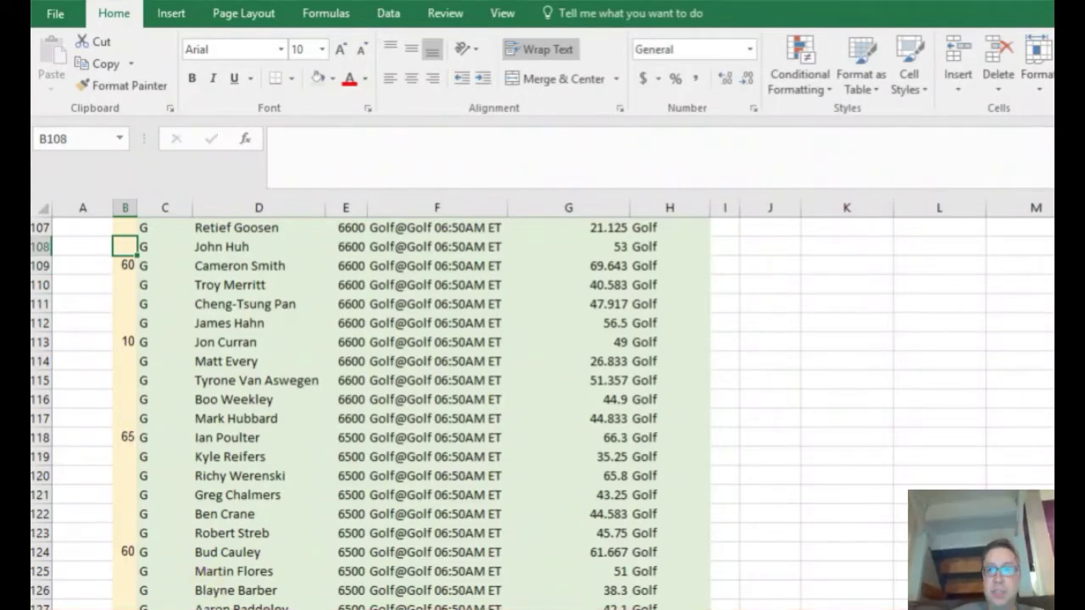
- Check the pct total in I1 and enter 5 as the pct value in cell B15
scroll(542, 415, up, 20)
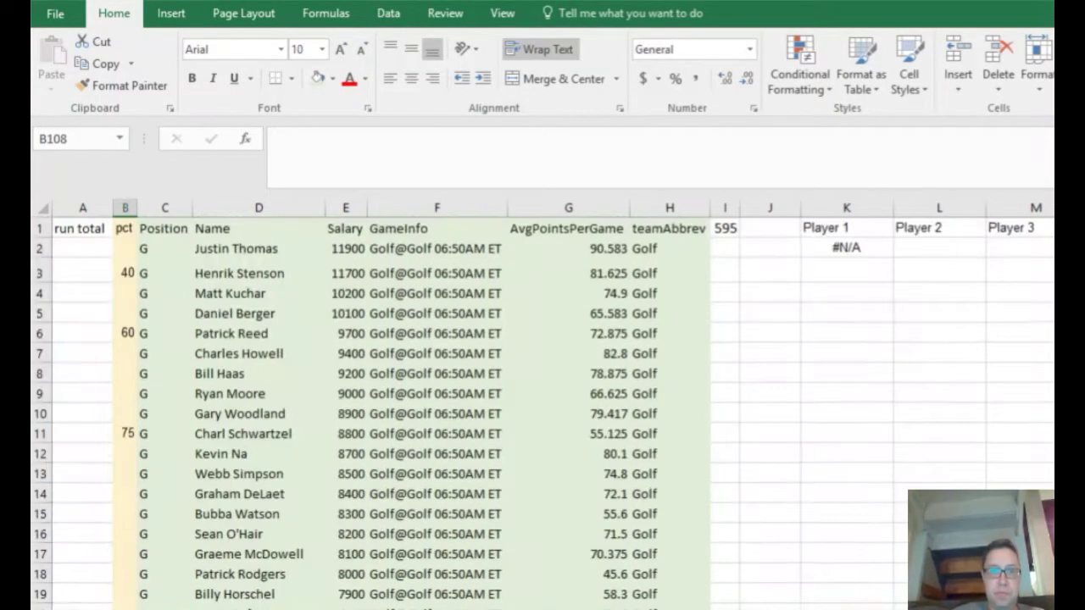
click(123, 512)
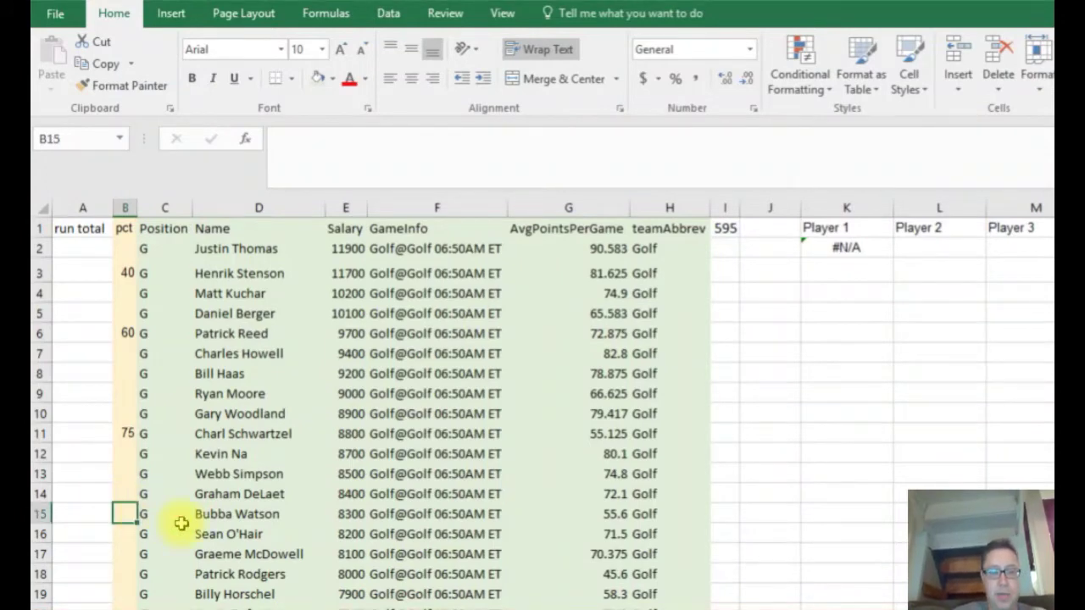
text(5)
key(Return)
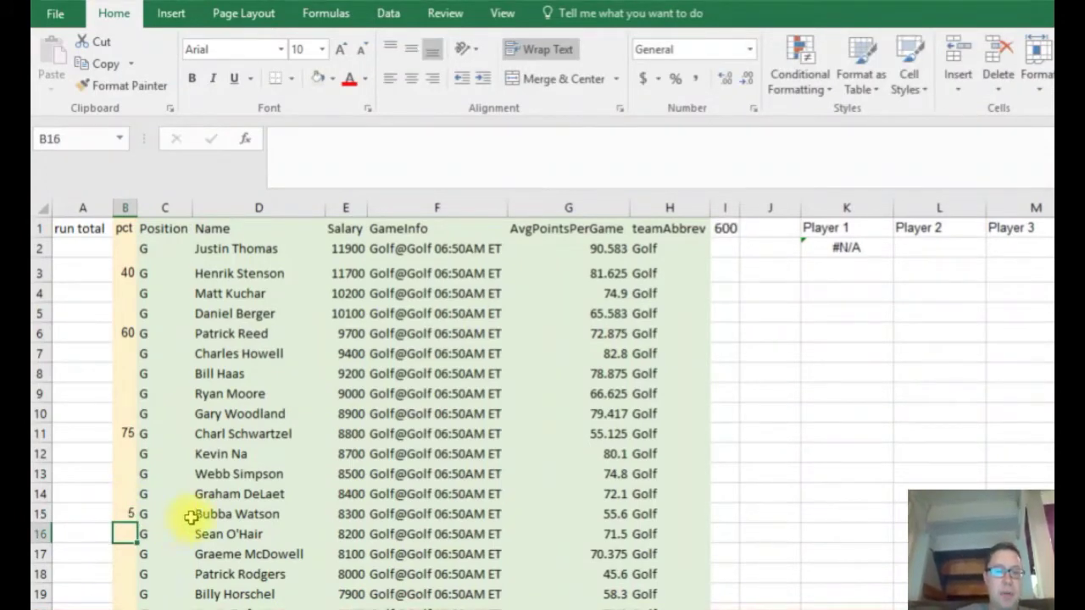
click(188, 515)
click(169, 451)
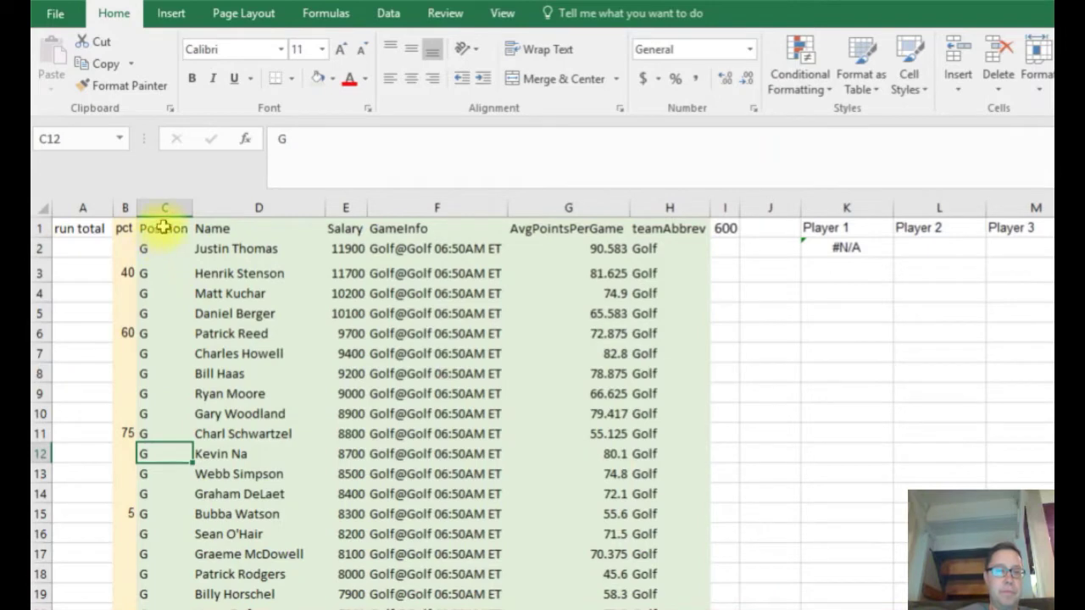
- Sort columns B through H by pct values from largest to smallest, treating the first row as headers
drag(124, 207, 669, 208)
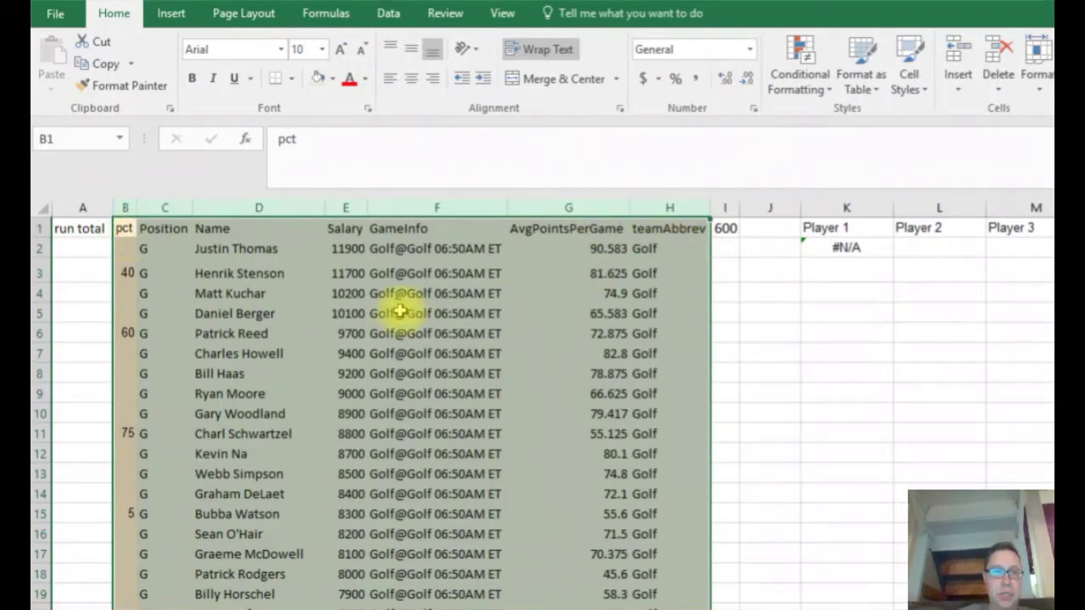
click(387, 17)
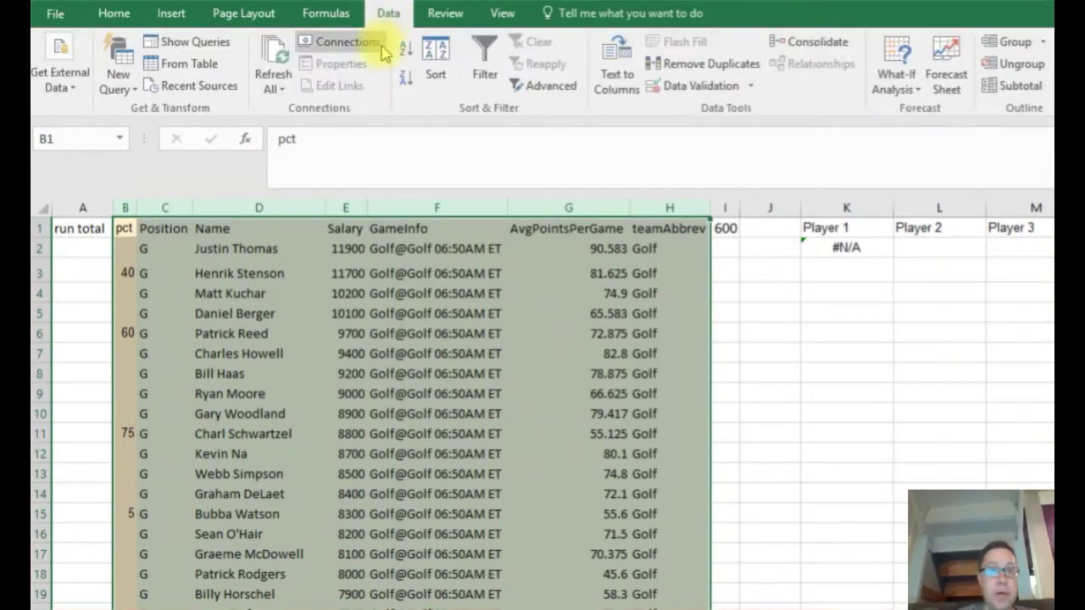
click(437, 76)
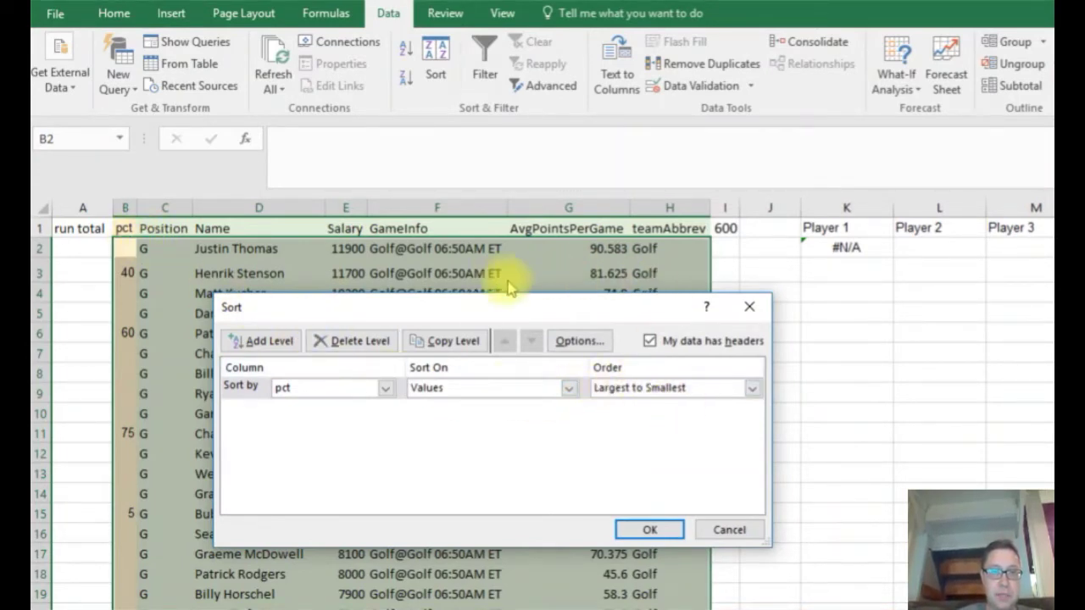
click(650, 531)
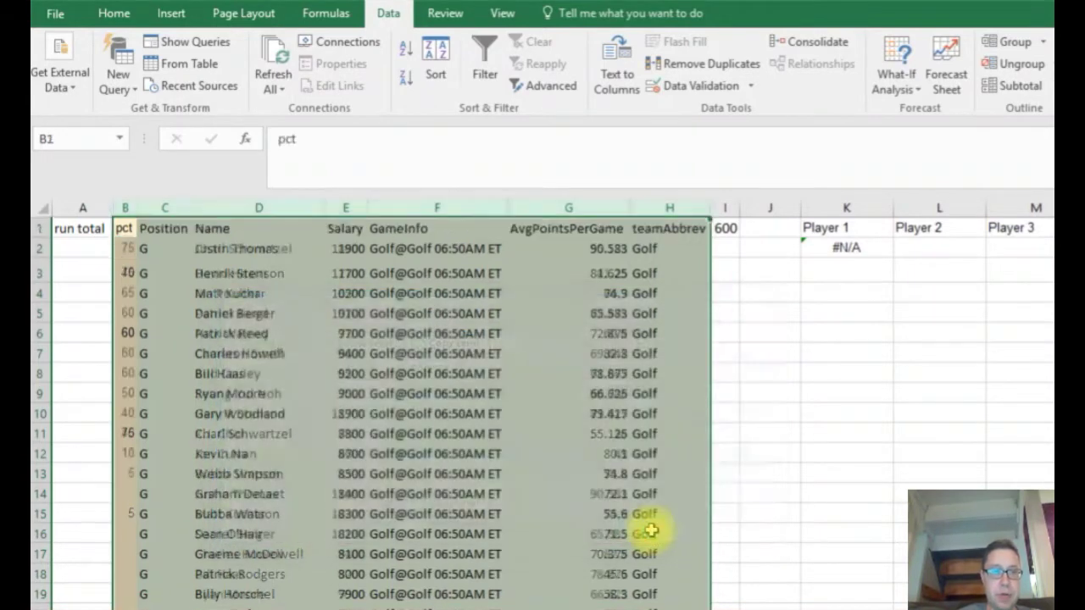
- Examine the sorted pct values, golfer names and salaries in rows 2 through 13
click(133, 333)
click(135, 394)
click(213, 393)
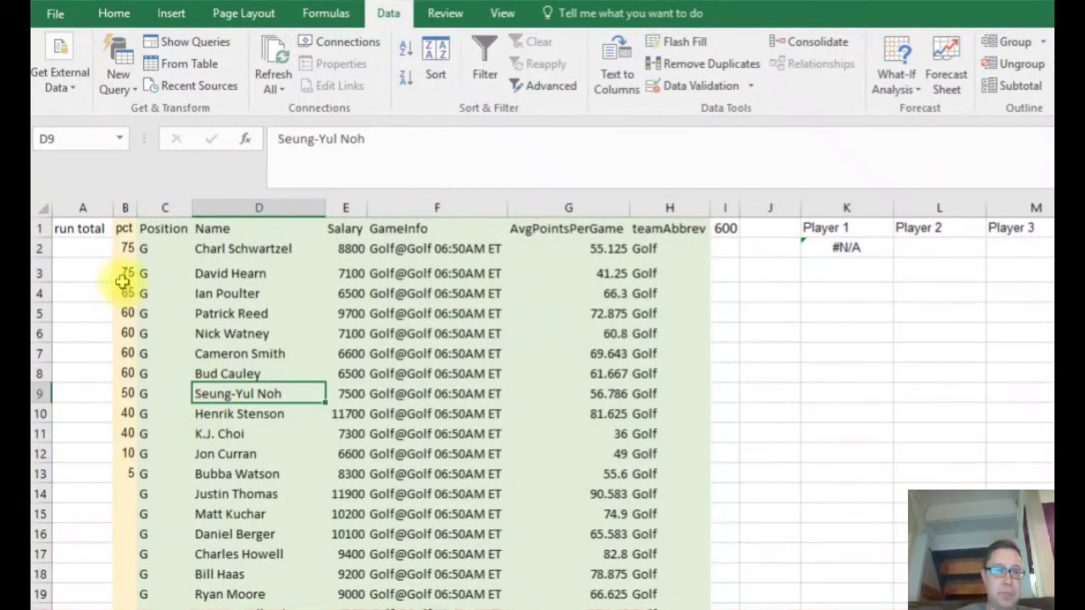
drag(127, 248, 129, 474)
click(256, 429)
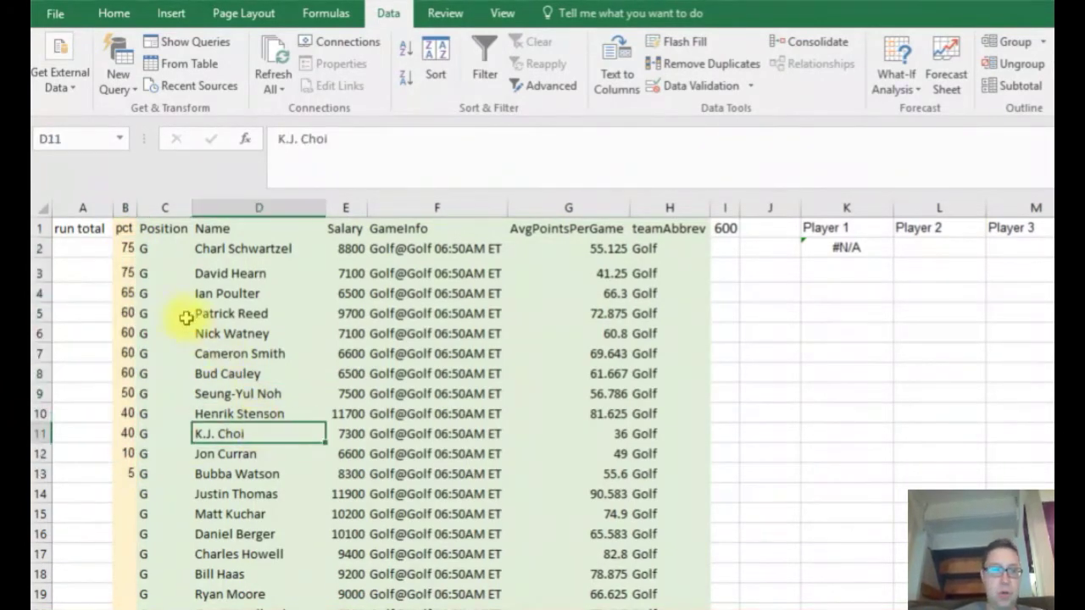
click(172, 312)
click(126, 350)
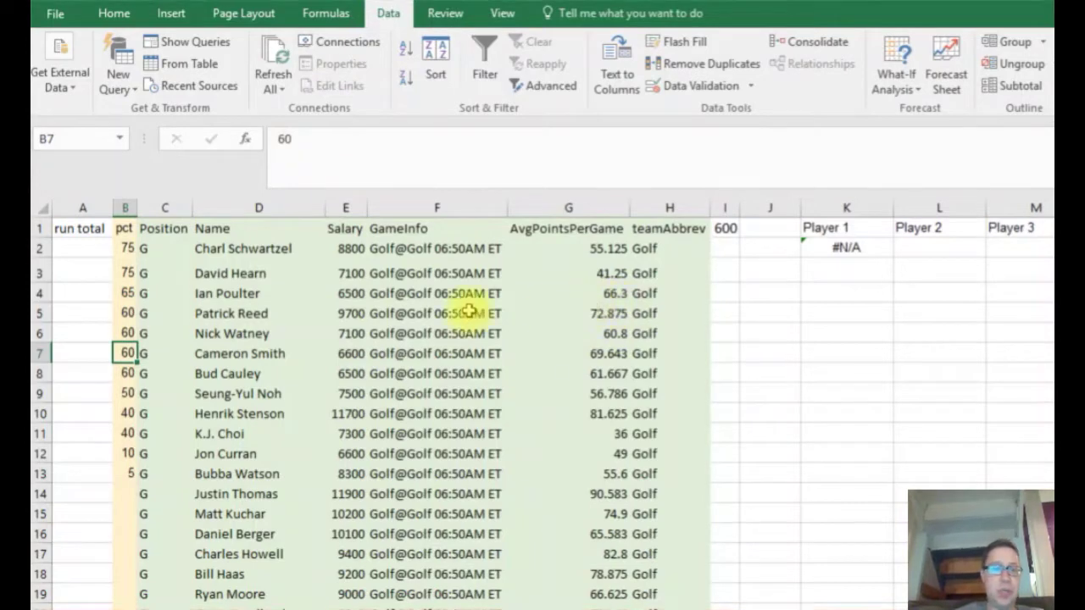
click(342, 313)
click(216, 313)
click(170, 320)
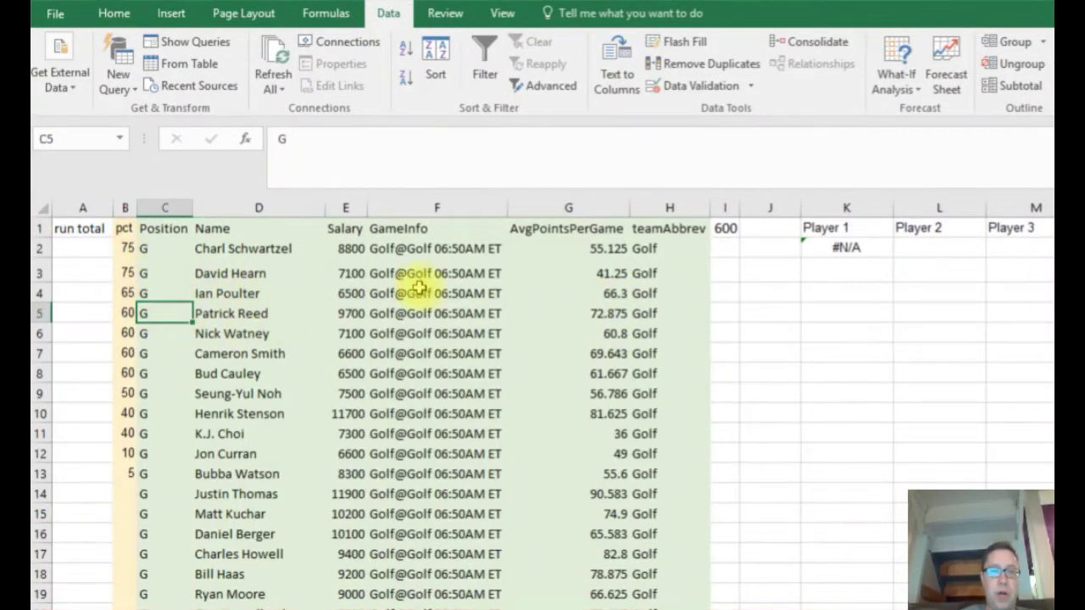
click(448, 296)
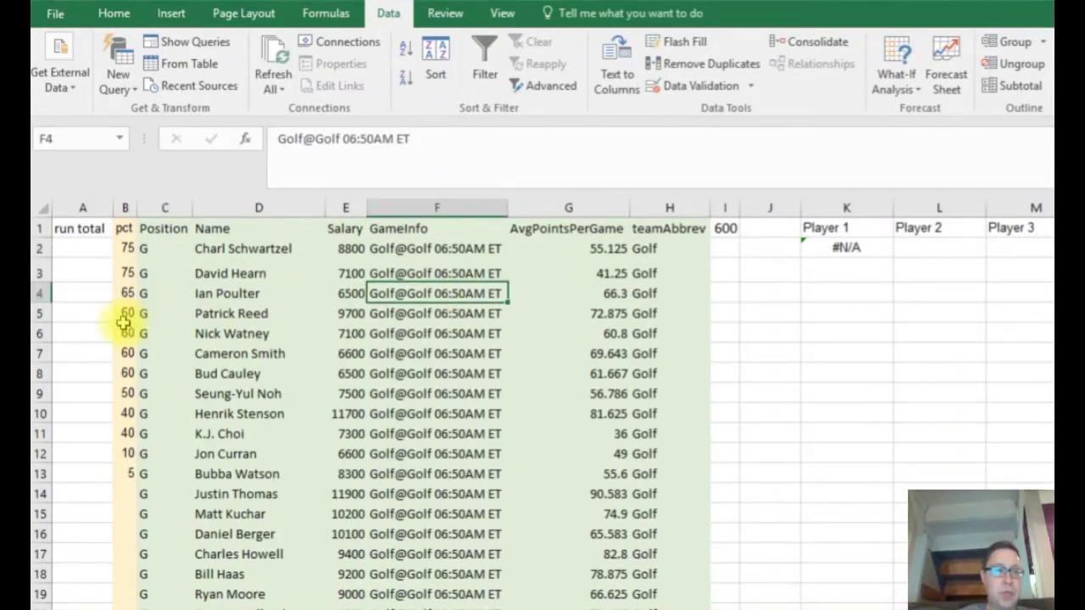
- Start the run total column with 1 in cell A2 and the formula =A2+B2 in A3
click(86, 245)
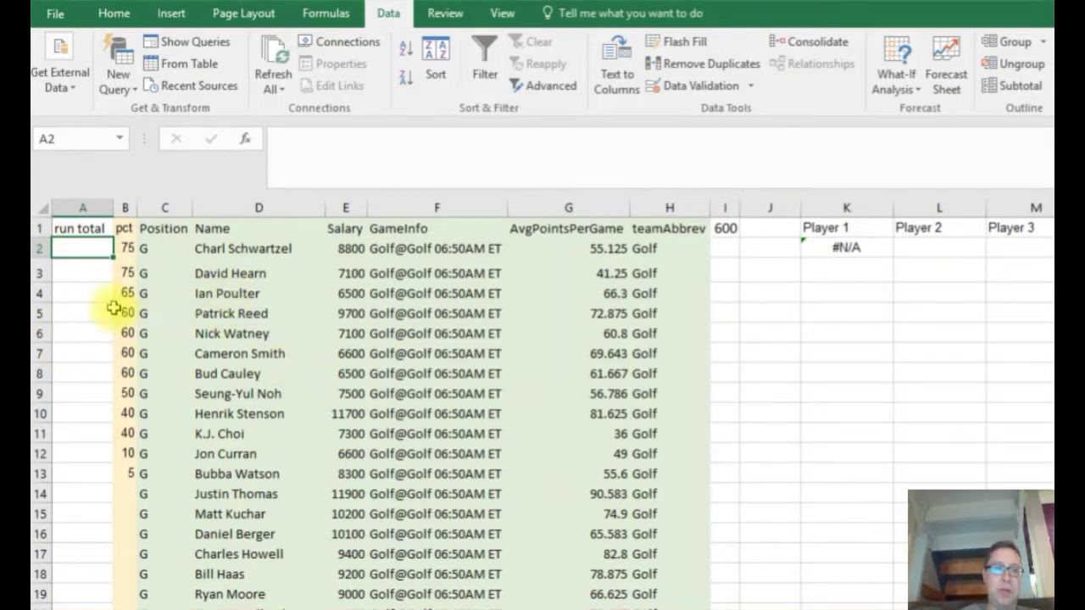
text(1)
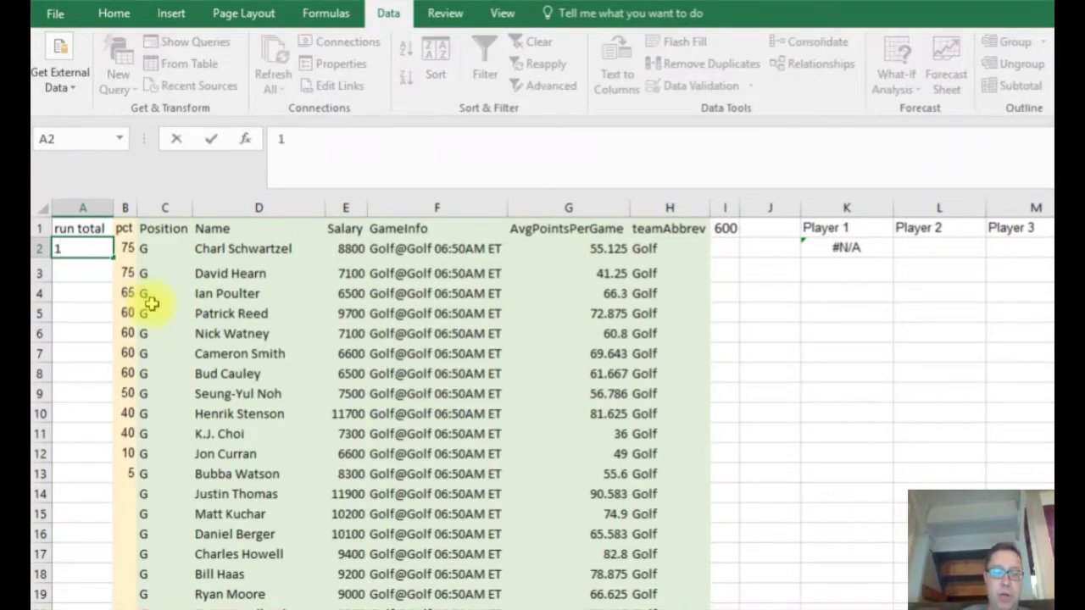
key(Return)
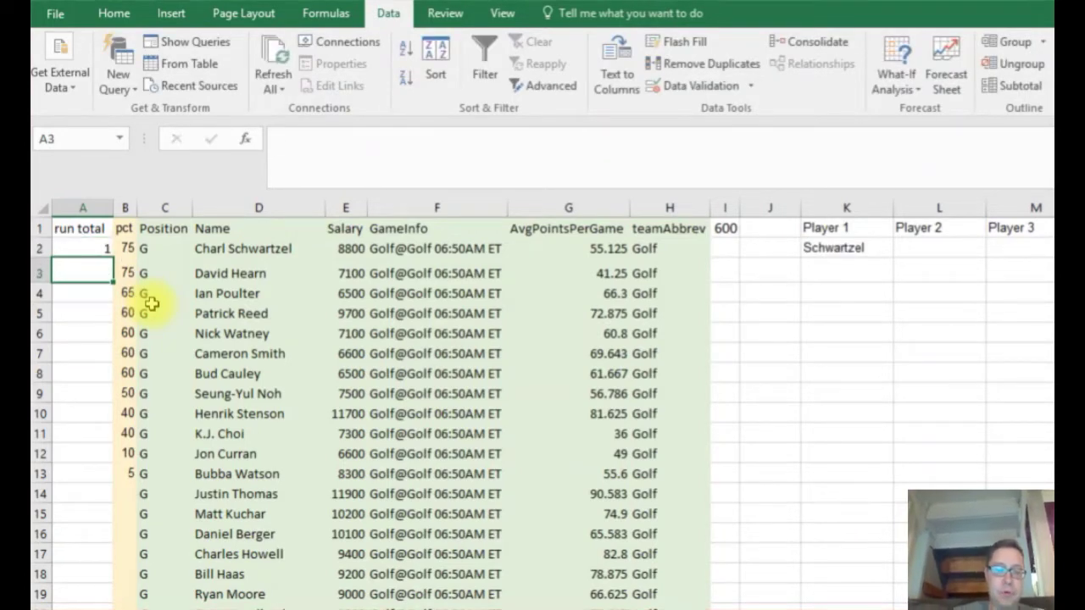
text(=)
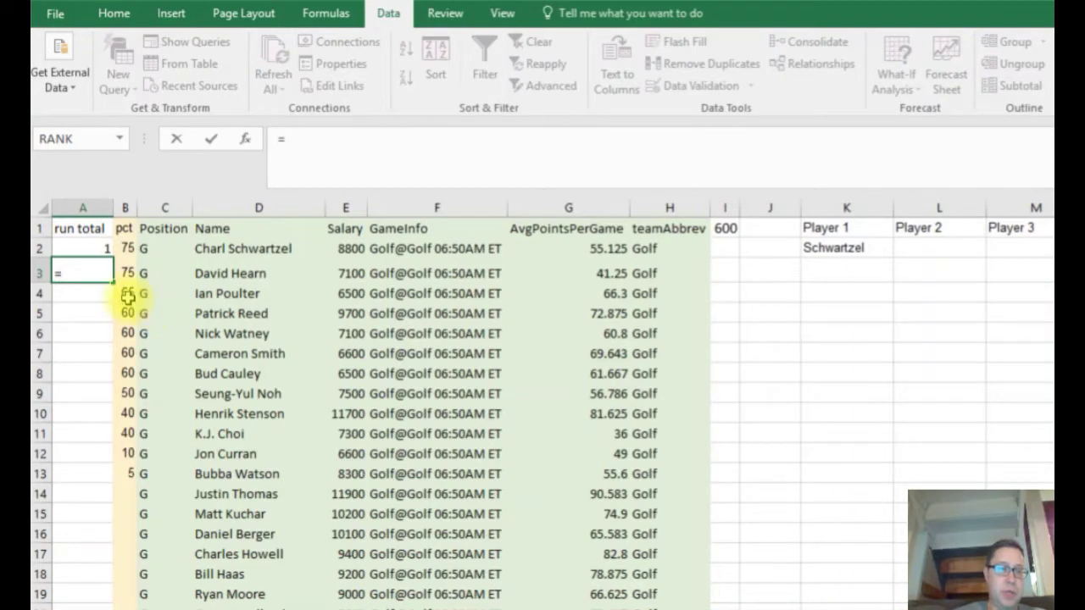
click(83, 246)
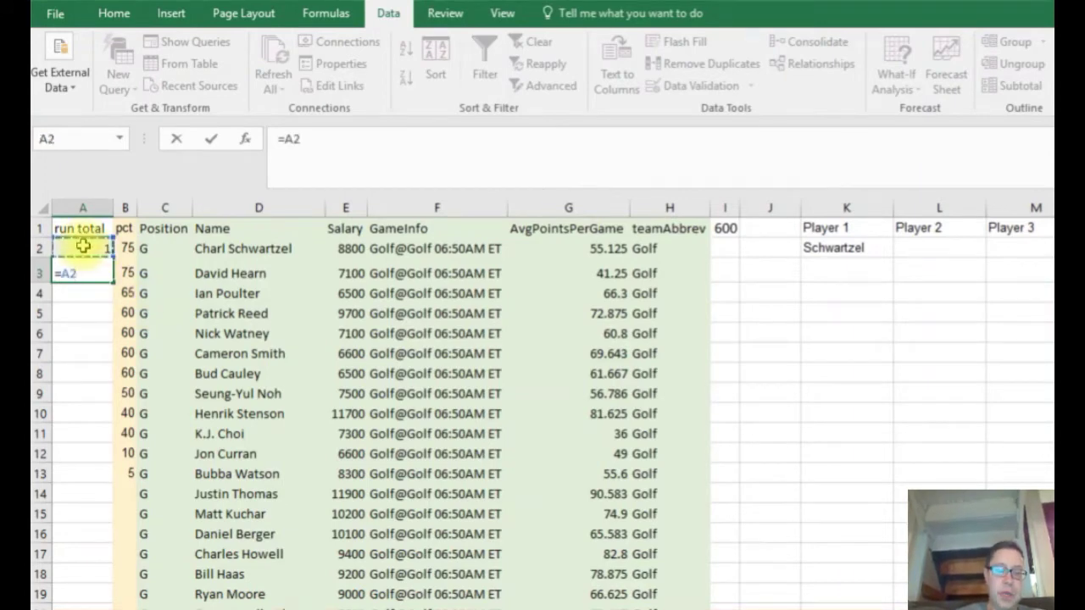
text(+)
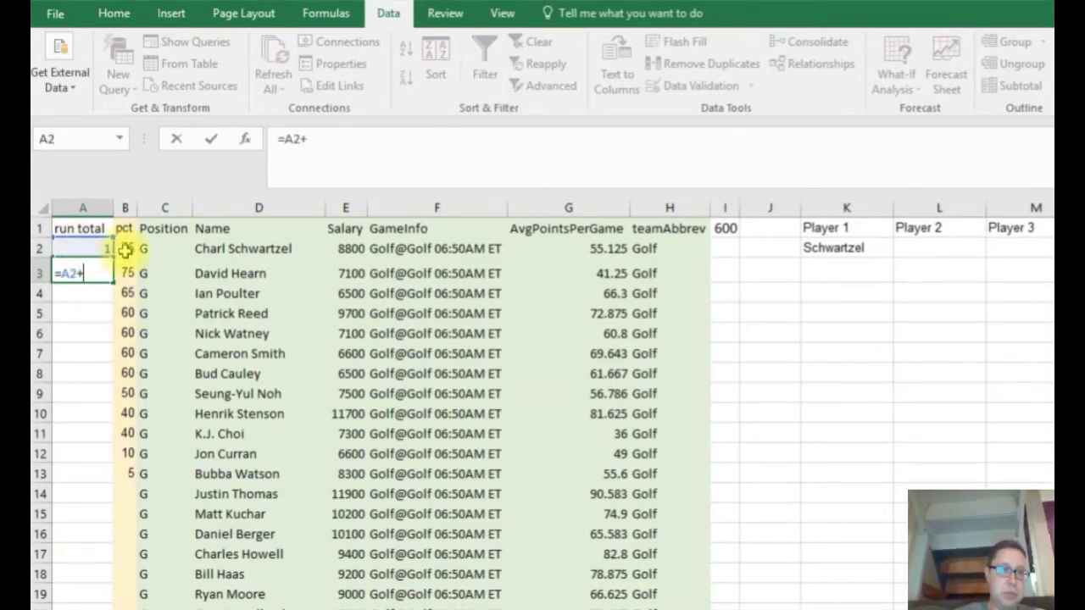
click(125, 248)
key(Return)
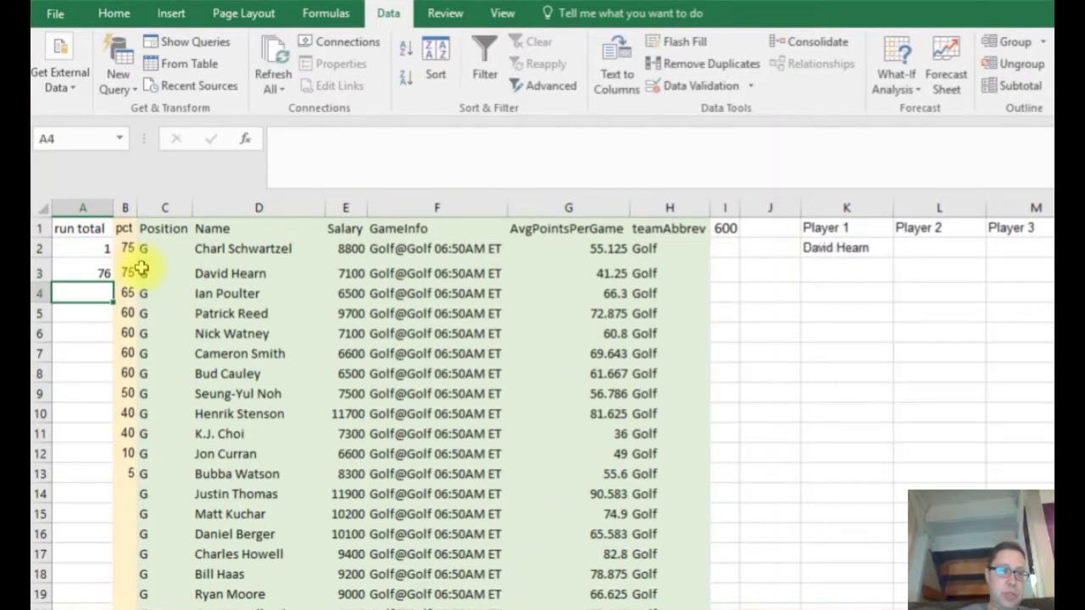
- Enter the formula =A3+B3 in cell A4 and fill it down the run total column to A14
click(97, 272)
click(96, 293)
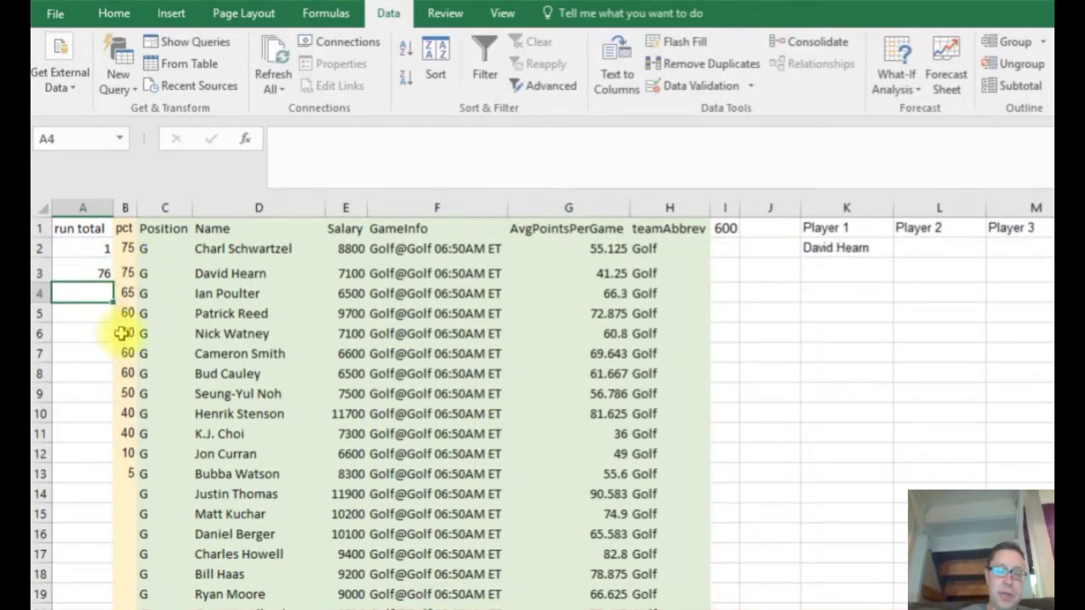
text(=)
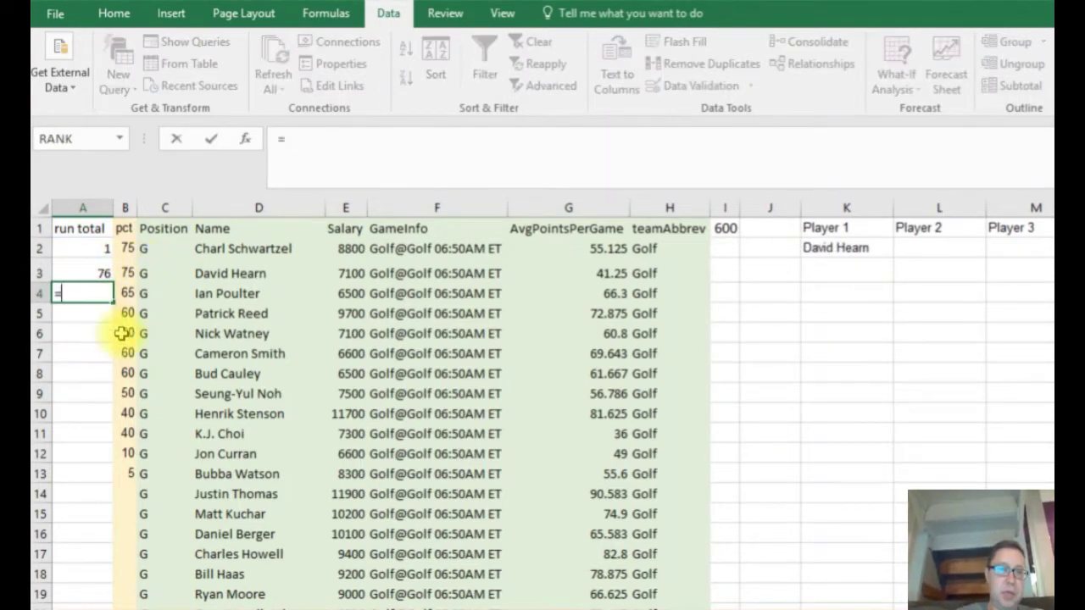
click(87, 271)
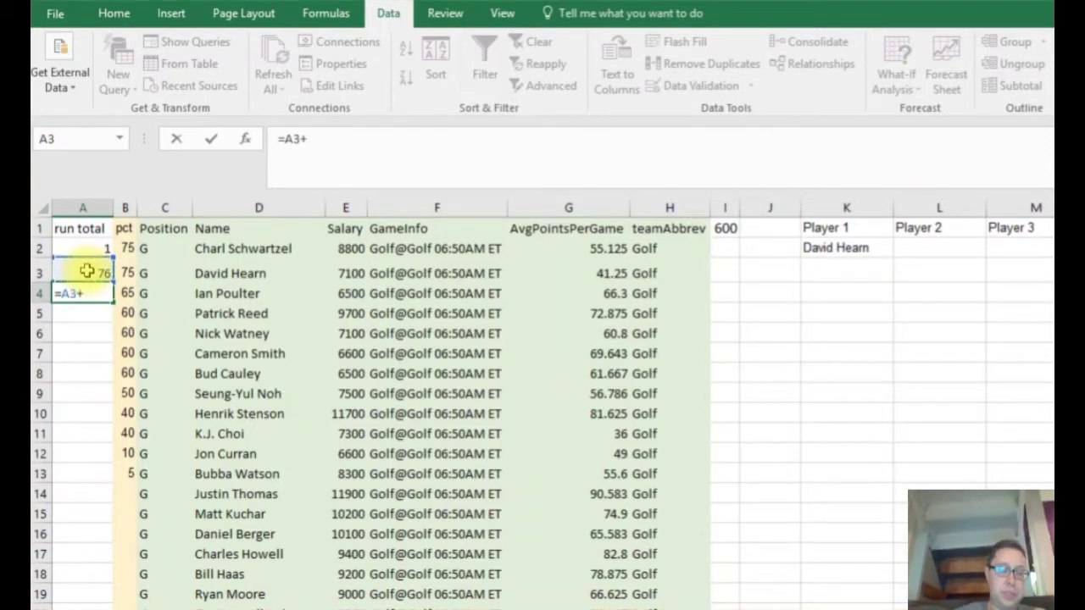
text(+)
click(121, 272)
key(Return)
click(90, 292)
drag(113, 301, 114, 503)
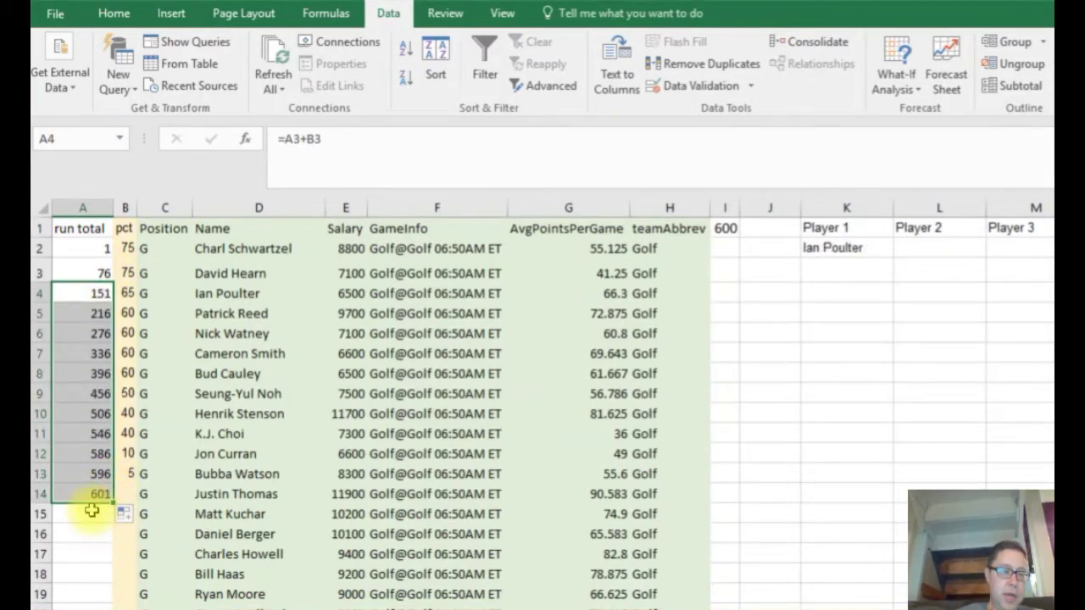
- Extend the run total formula from cell A14 down to A18
click(93, 508)
click(98, 494)
drag(113, 509, 108, 576)
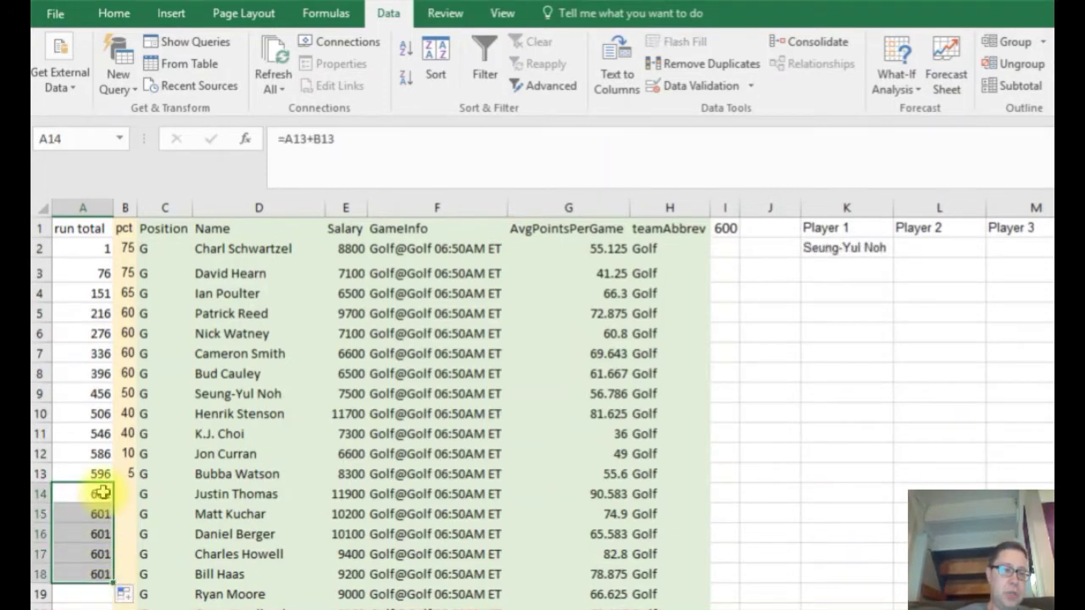
- Examine the run total values in column A past the last golfer with a pct value
click(90, 533)
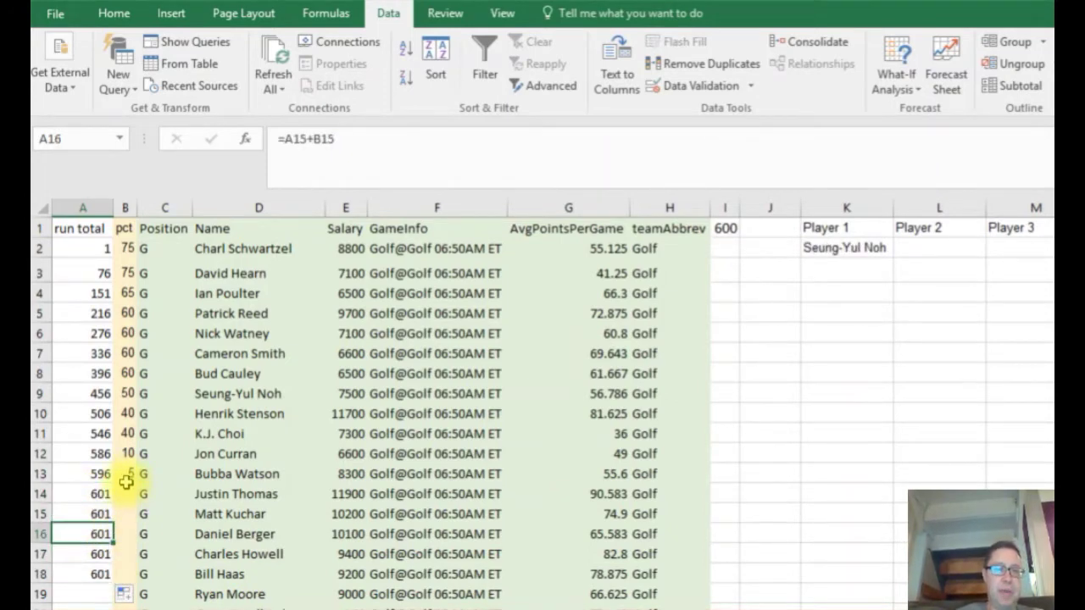
click(130, 492)
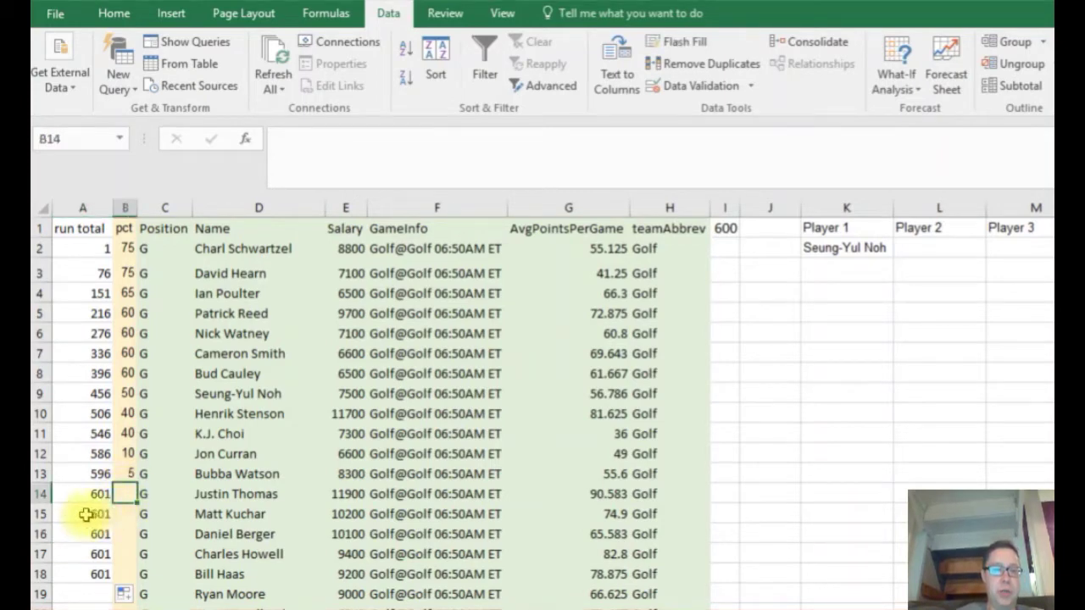
click(95, 512)
click(97, 493)
click(98, 439)
click(93, 495)
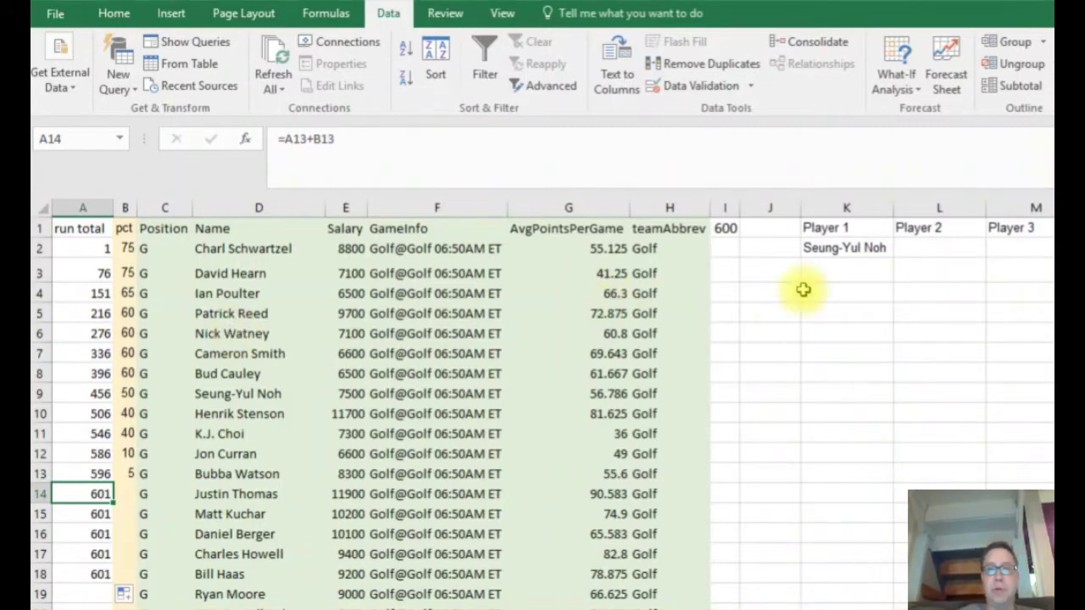
- Freeze the panes at cell D2 so row 1 and columns A to C stay in view
click(757, 312)
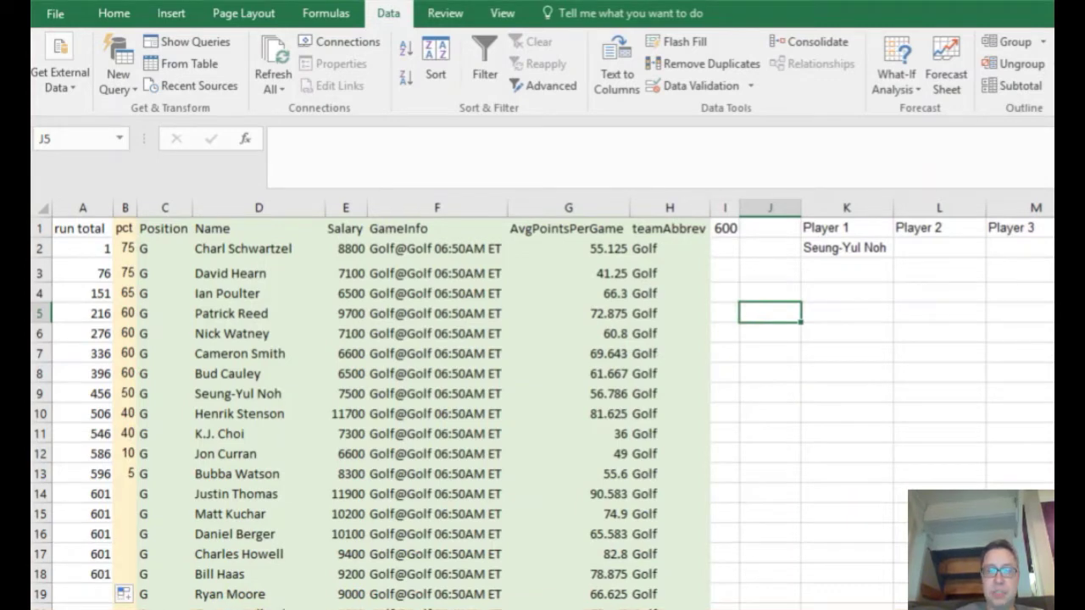
scroll(553, 404, right, 3)
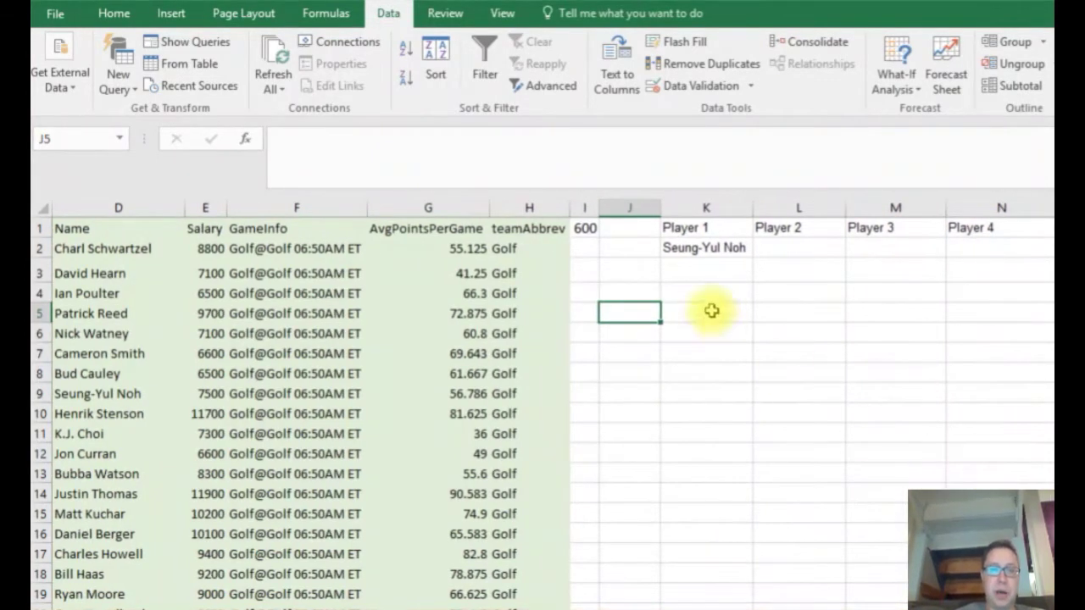
scroll(542, 405, left, 3)
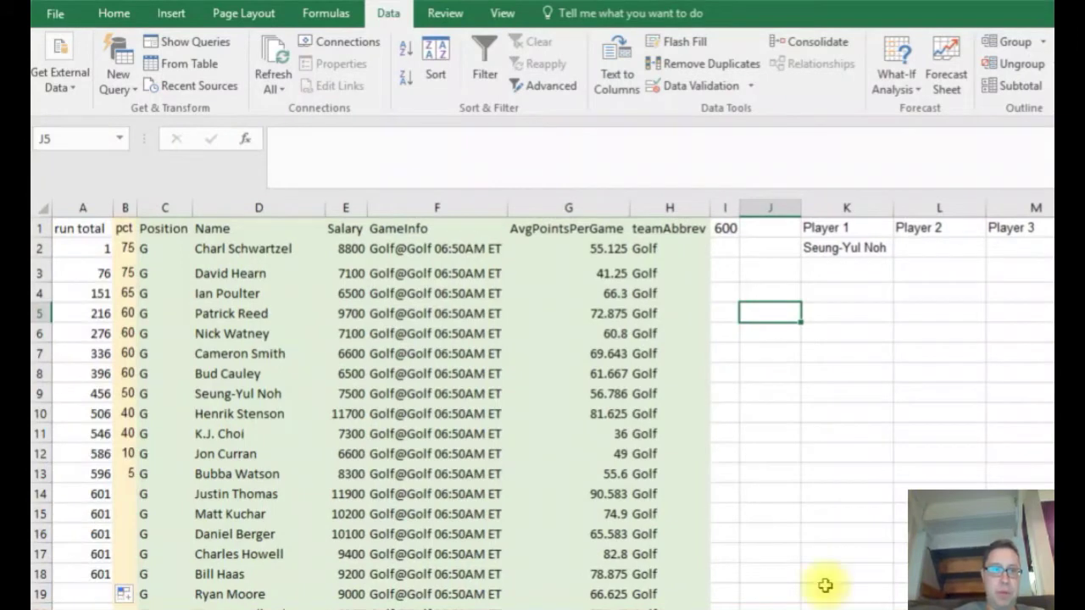
click(233, 250)
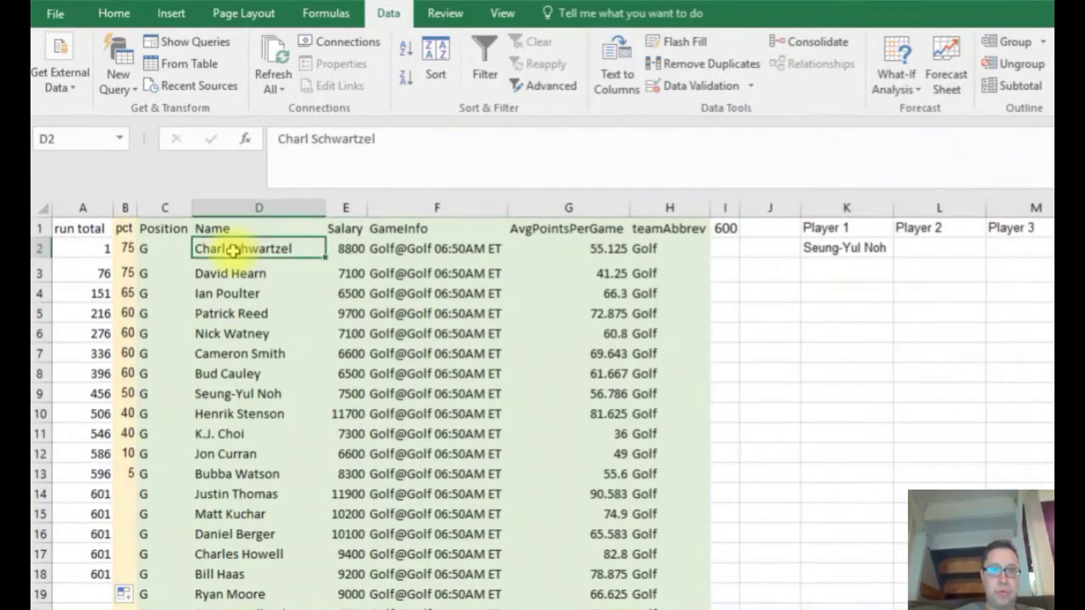
click(501, 13)
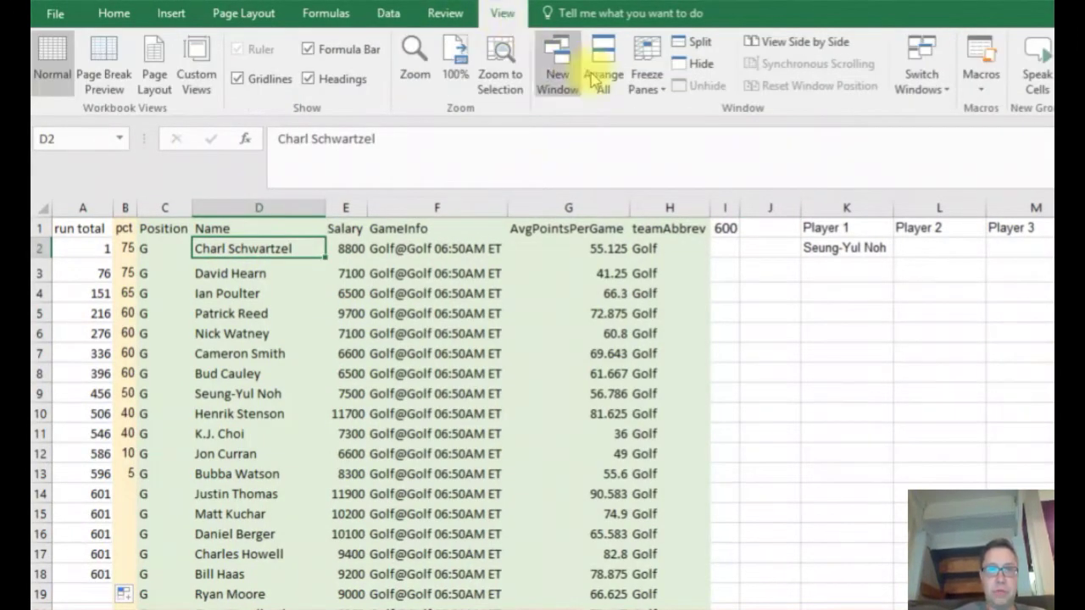
click(647, 73)
click(659, 110)
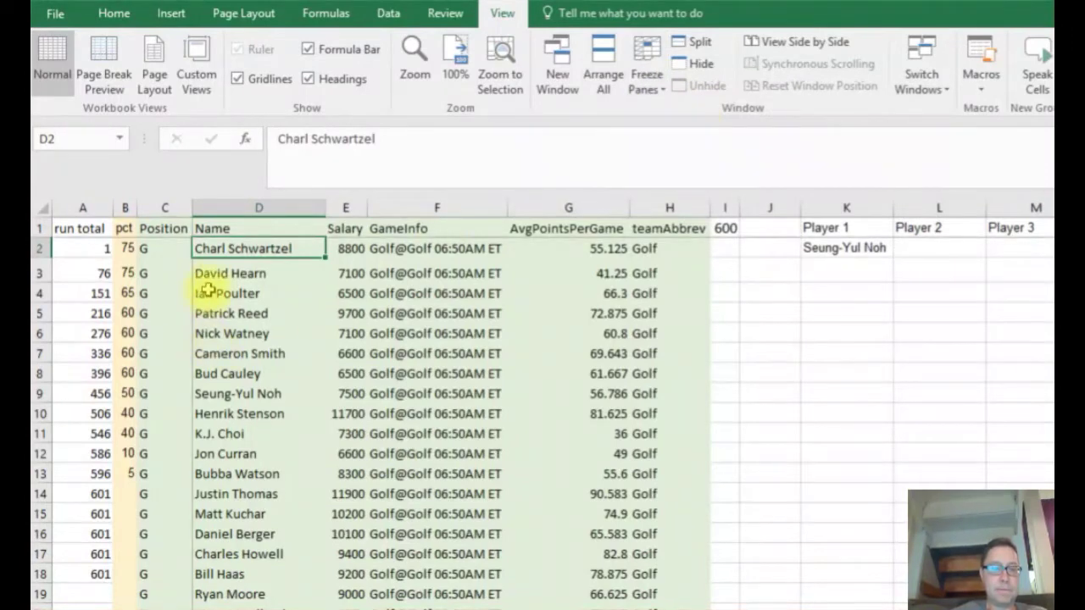
click(243, 273)
click(251, 249)
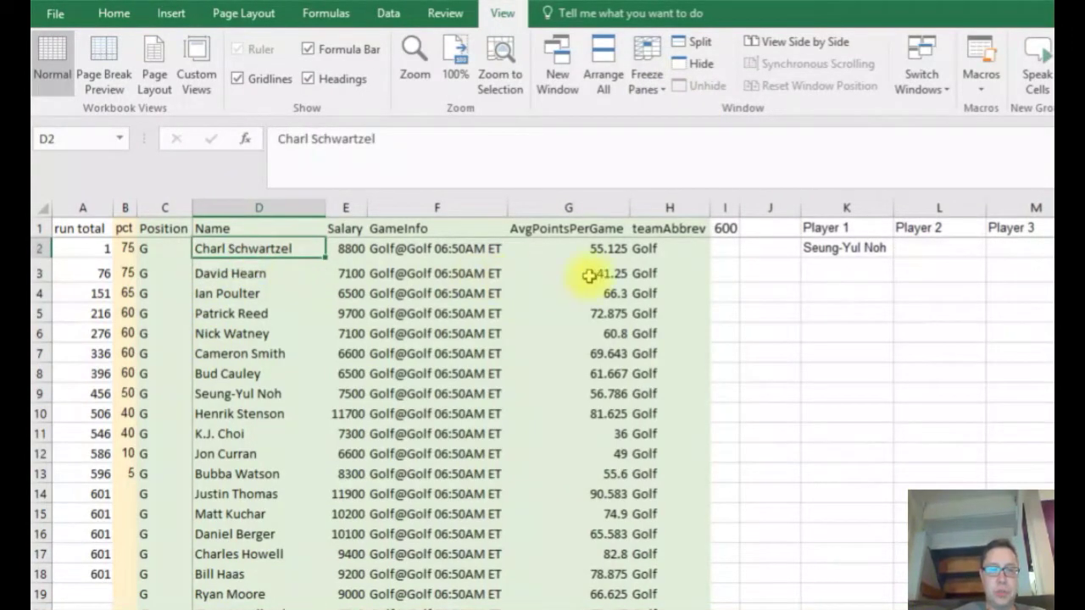
- Examine the VLOOKUP and RANDBETWEEN formula under Player 1 in K2 and the Player 1 to Dupes columns
key(Right)
key(Right)
key(Right)
key(Right)
key(Right)
key(Right)
key(Right)
key(Right)
key(Left)
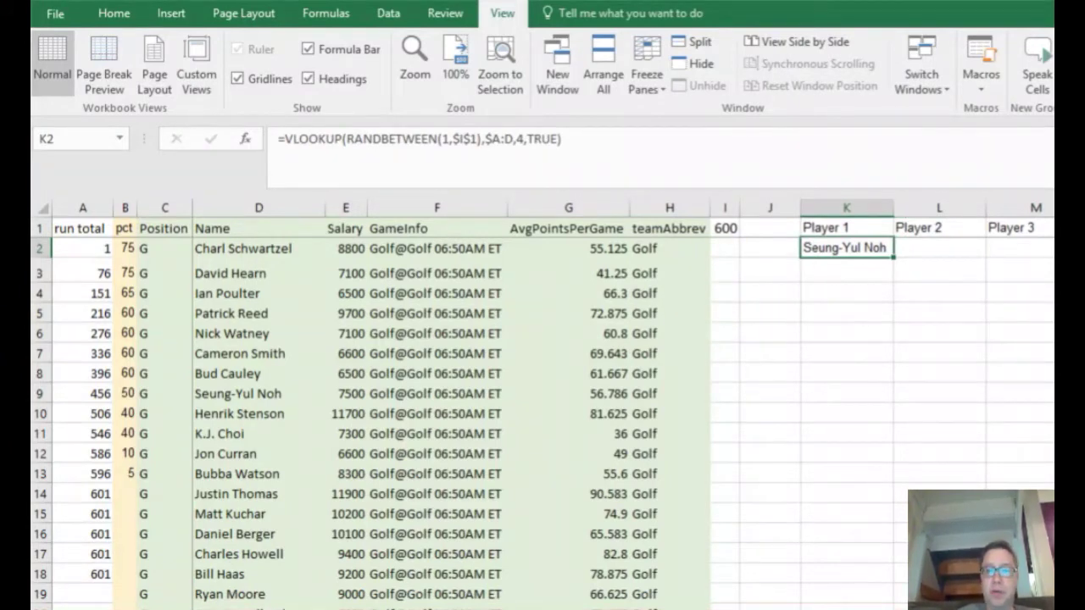
scroll(542, 407, right, 2)
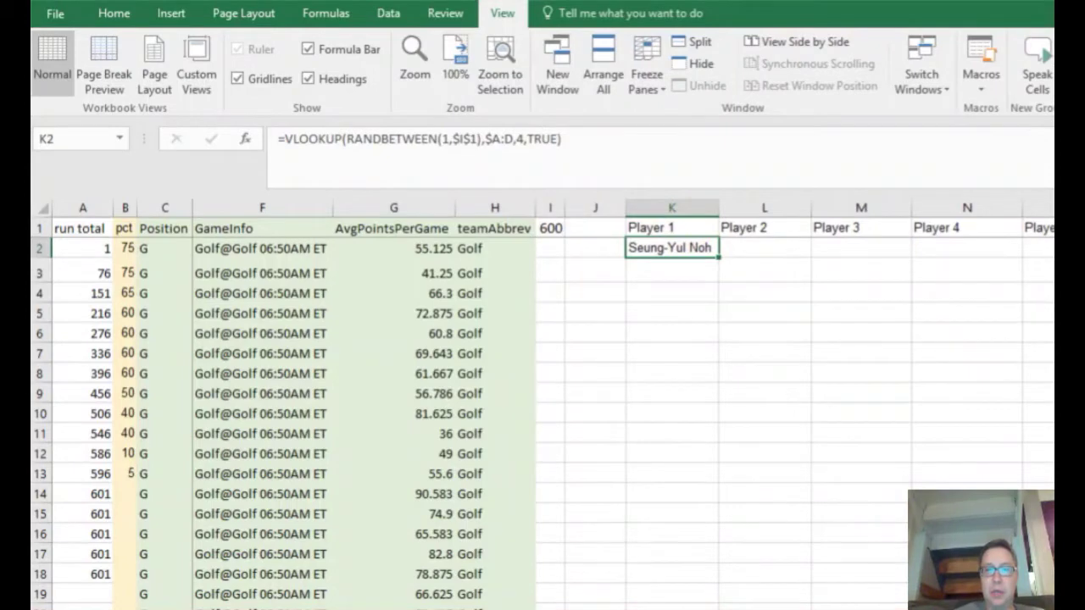
scroll(542, 406, right, 2)
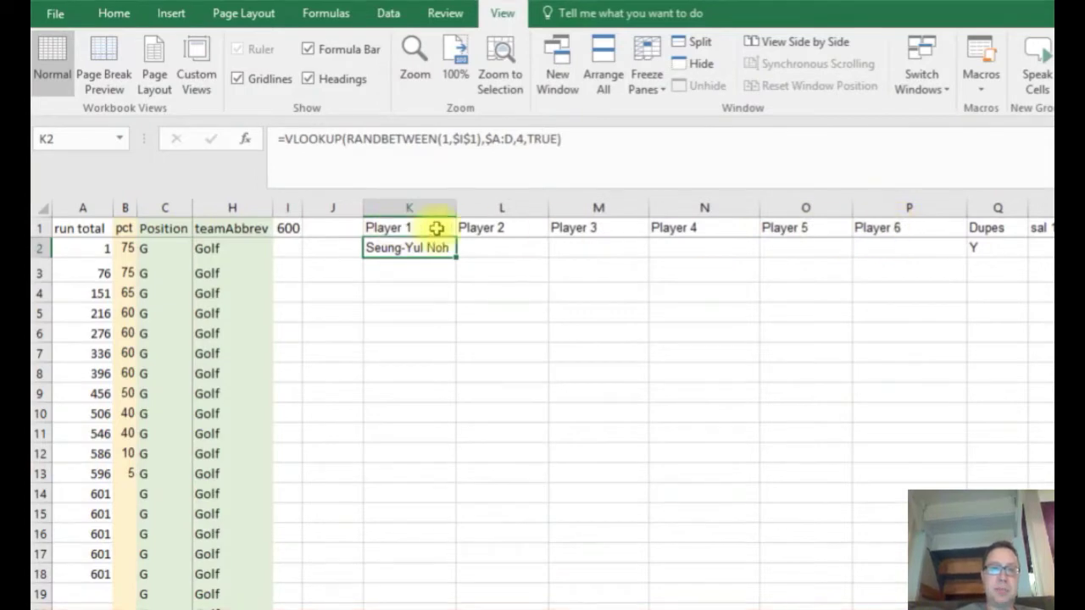
key(ctrl+z)
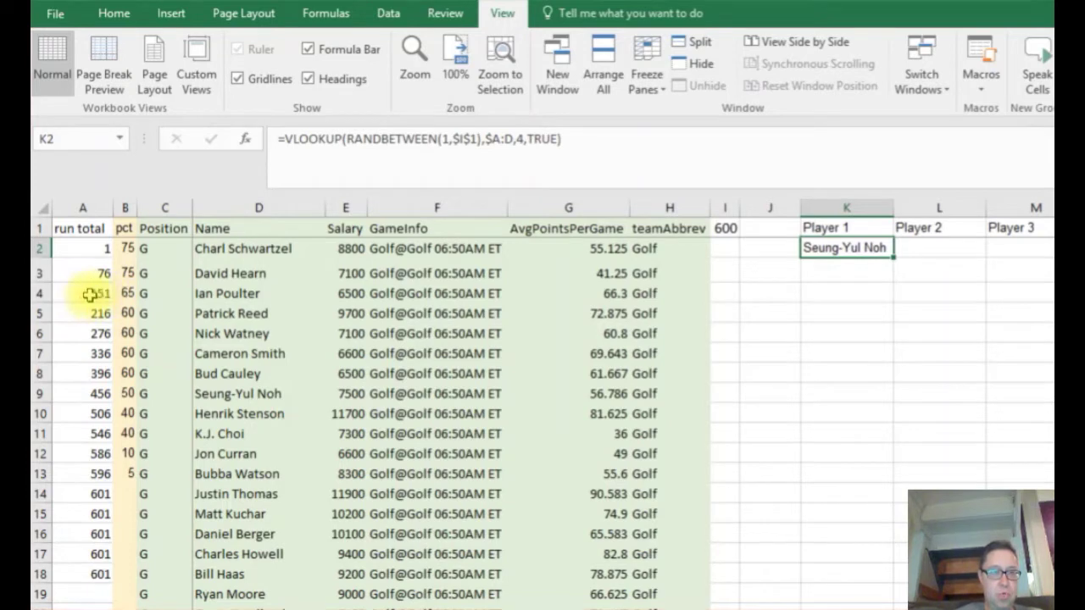
- Compare Ian Poulter's row in the salary table with the lookup formula in K2
click(242, 294)
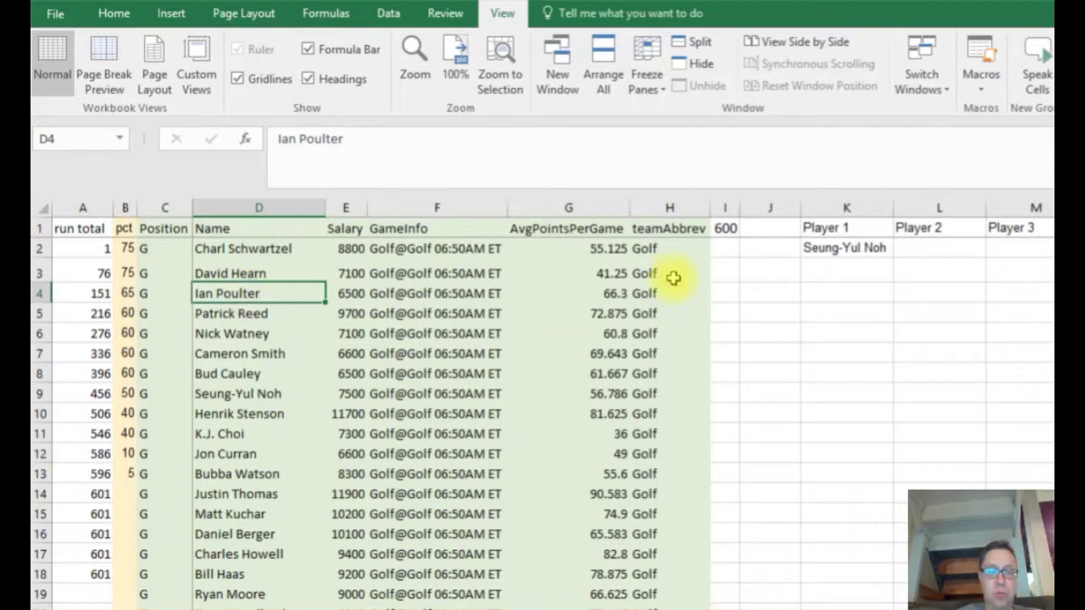
click(775, 276)
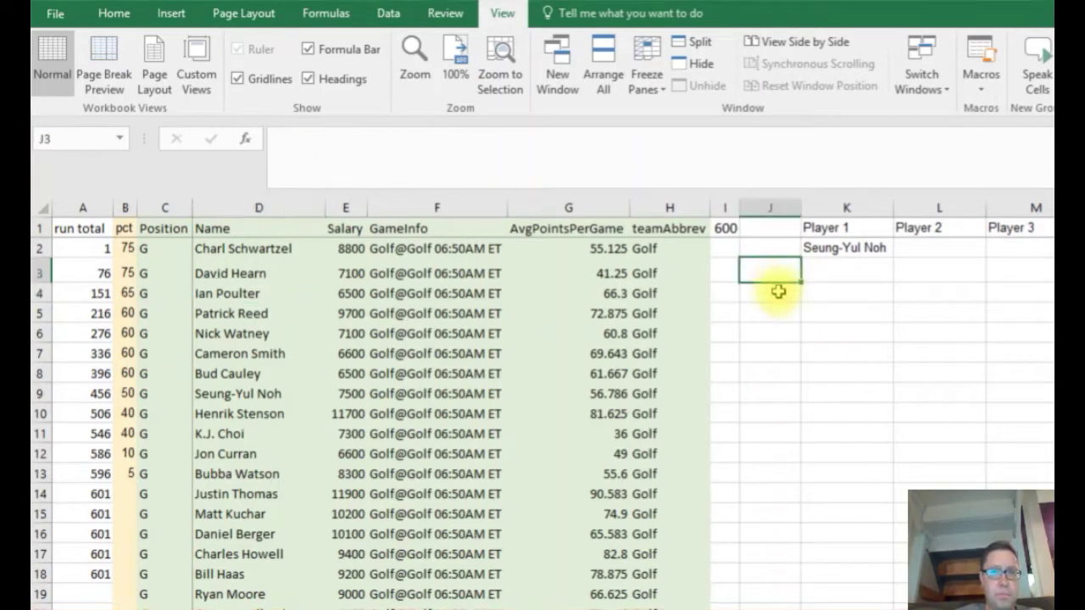
click(774, 252)
click(837, 250)
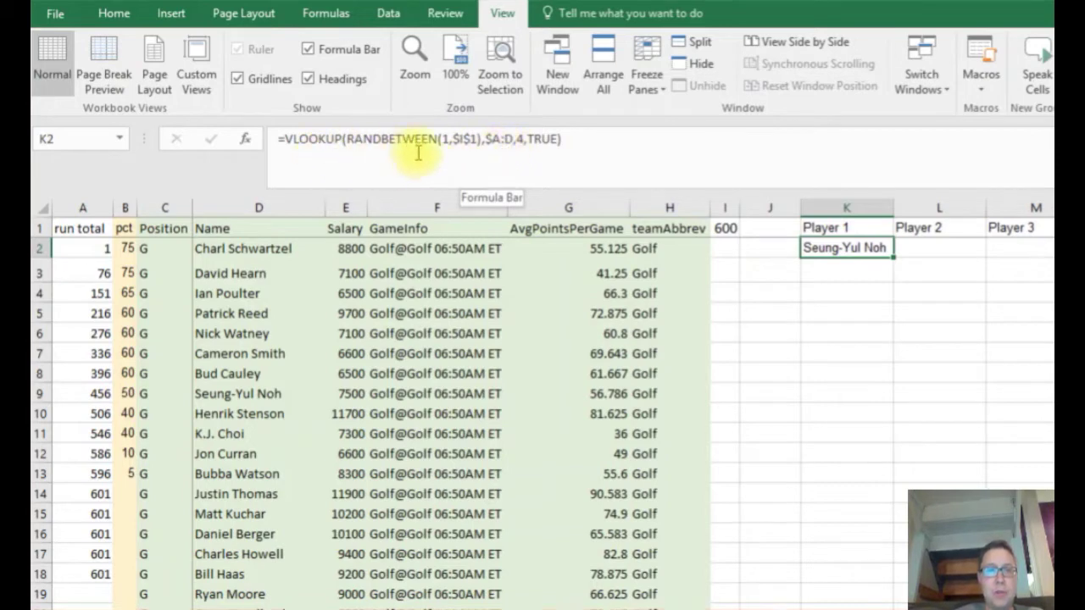
click(769, 249)
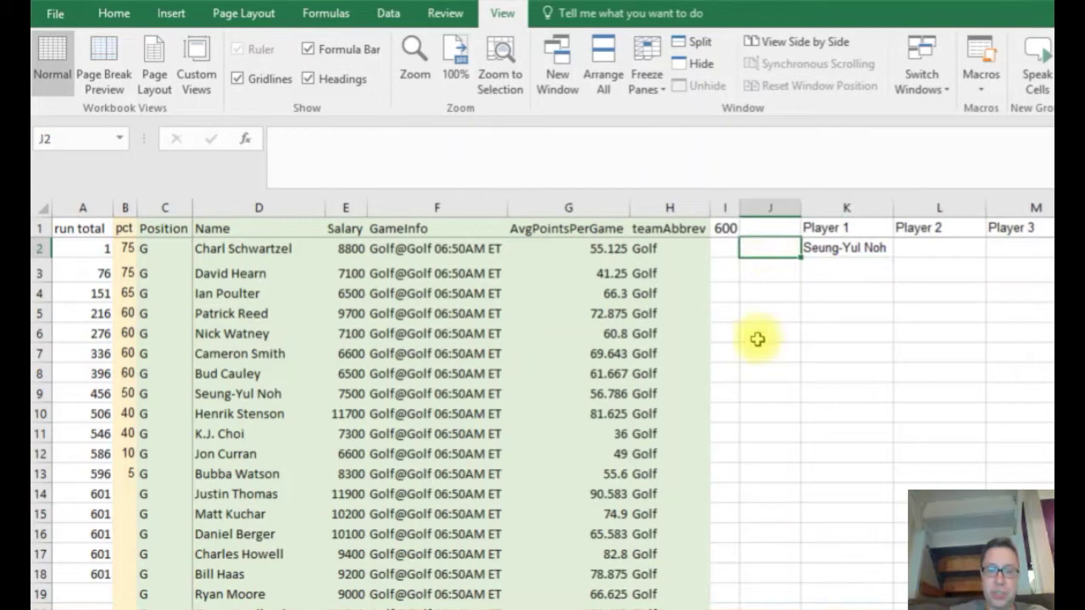
- Recalculate the sheet to draw a new random golfer for Player 1 in K2
key(F9)
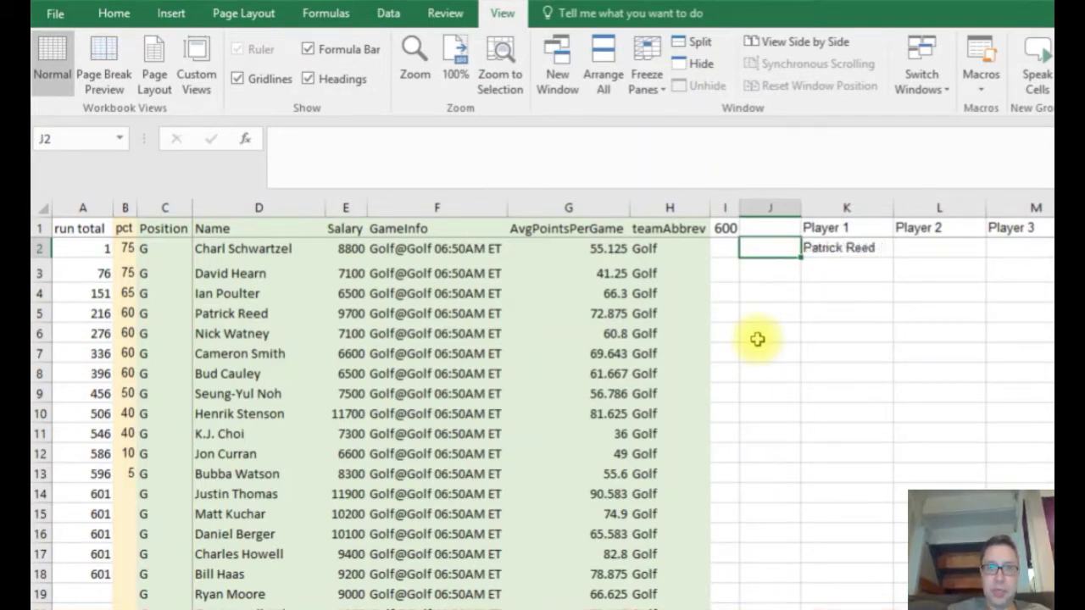
click(839, 252)
click(772, 249)
click(823, 251)
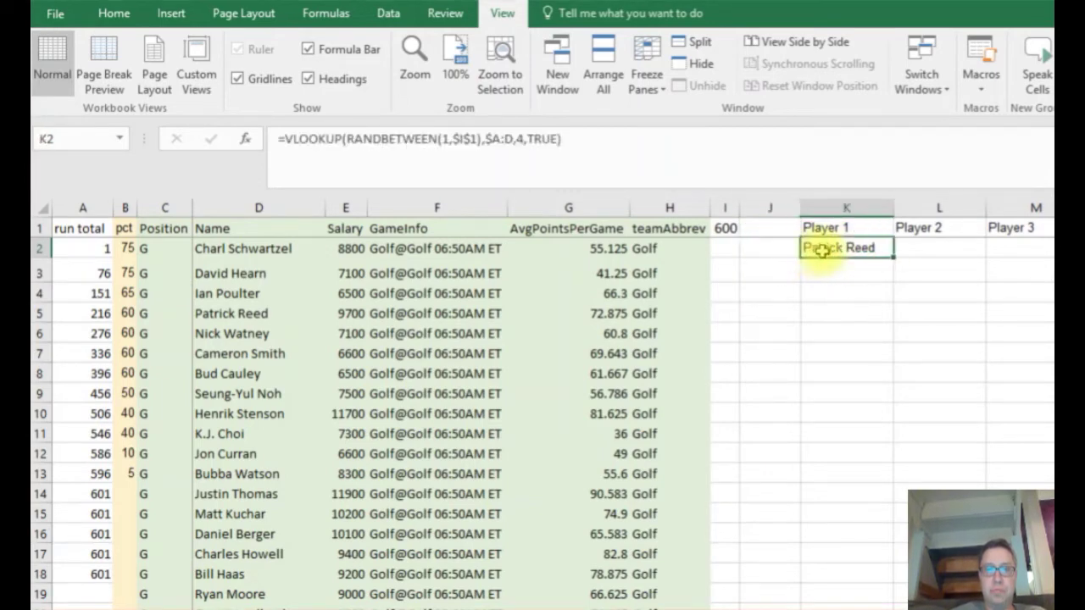
click(763, 251)
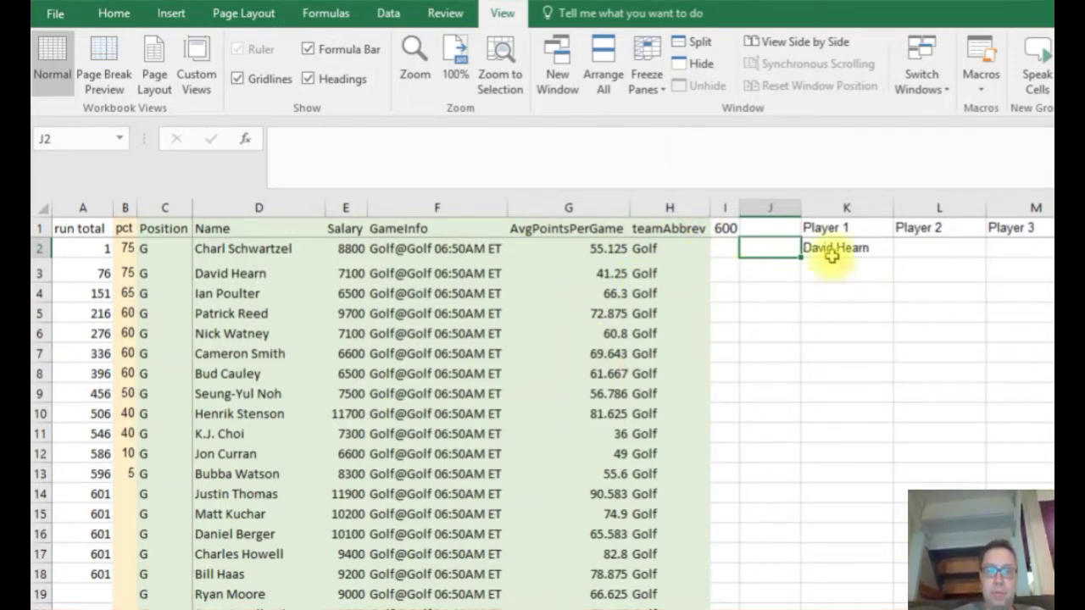
- Fill the Player 1 lookup formula from K2 across to Player 6 in P2
scroll(575, 318, right, 3)
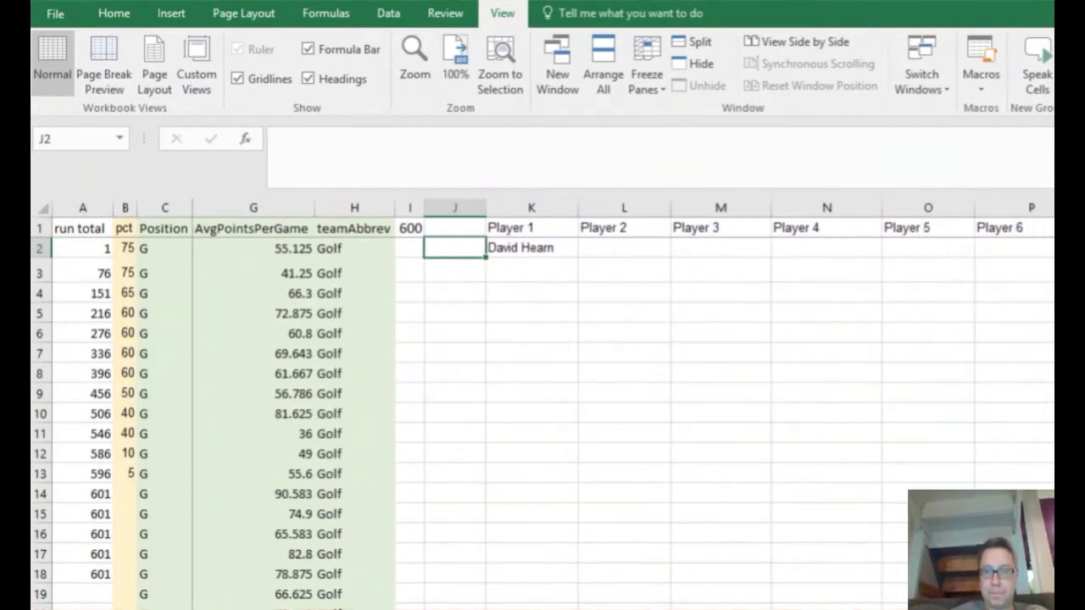
scroll(574, 318, right, 1)
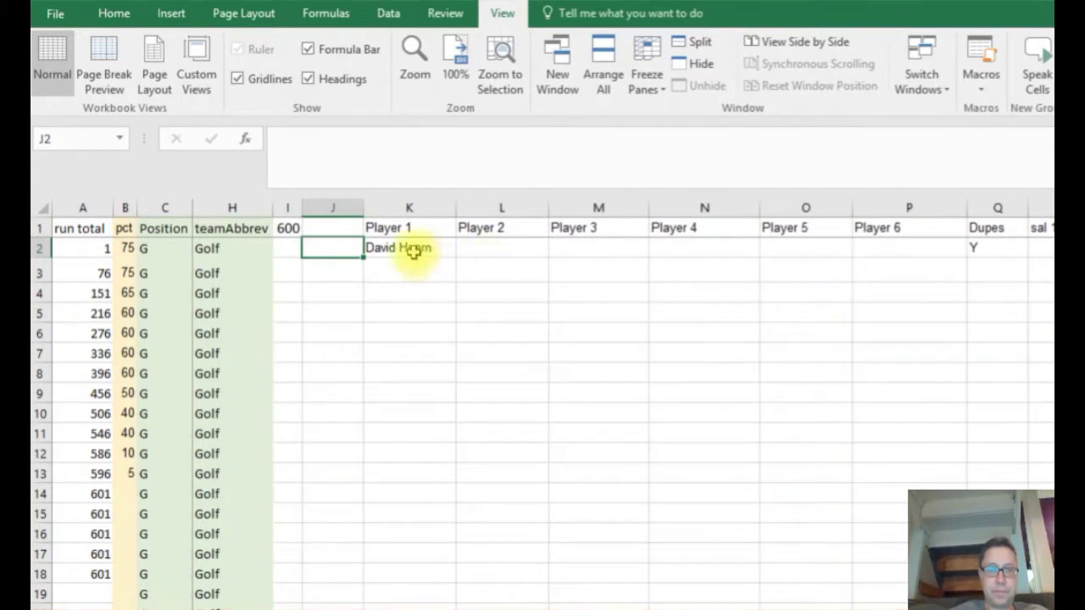
click(440, 252)
drag(455, 251, 934, 254)
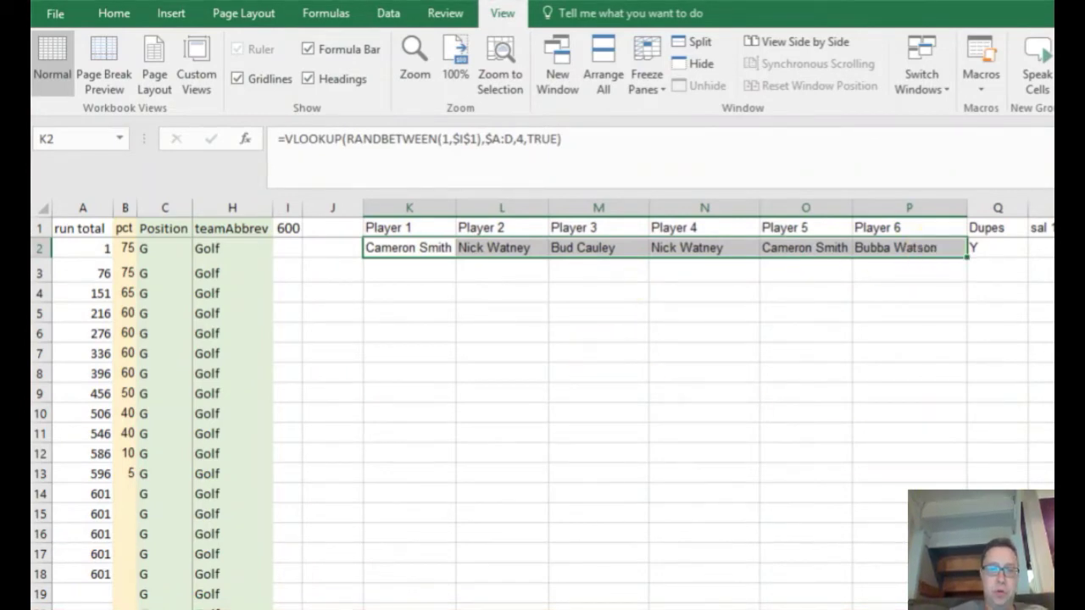
- Fill the six player formulas in K2:P2 down to row 9
scroll(623, 407, left, 4)
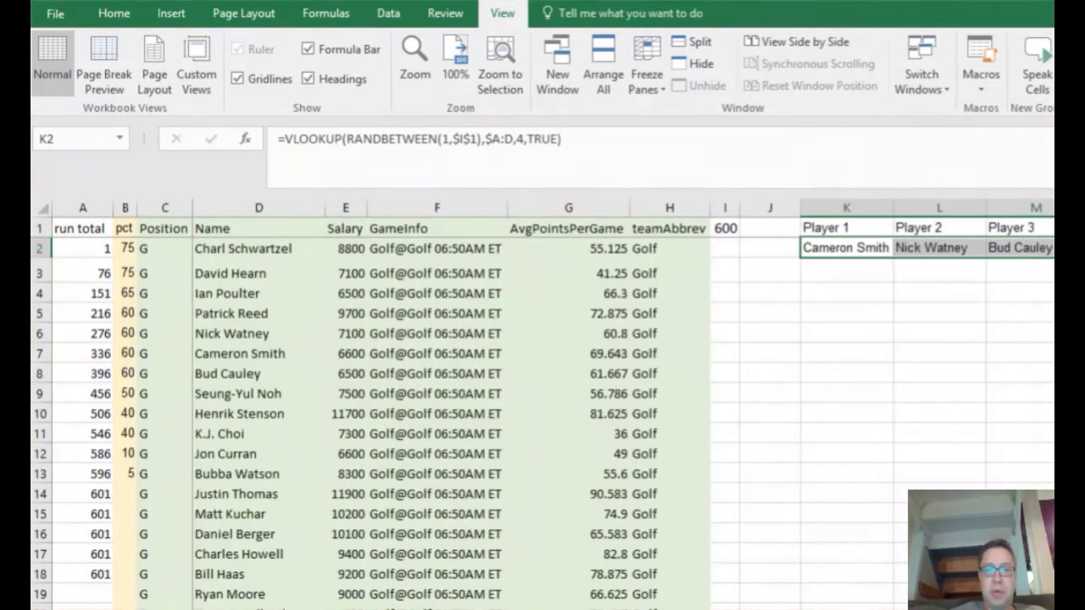
scroll(611, 407, right, 4)
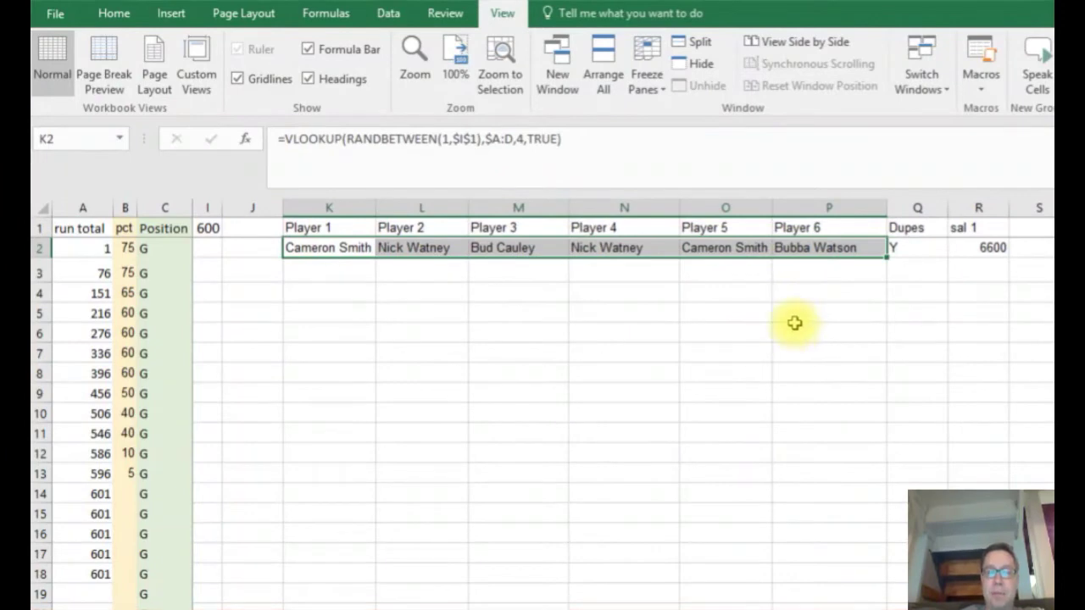
drag(884, 254, 879, 394)
click(574, 308)
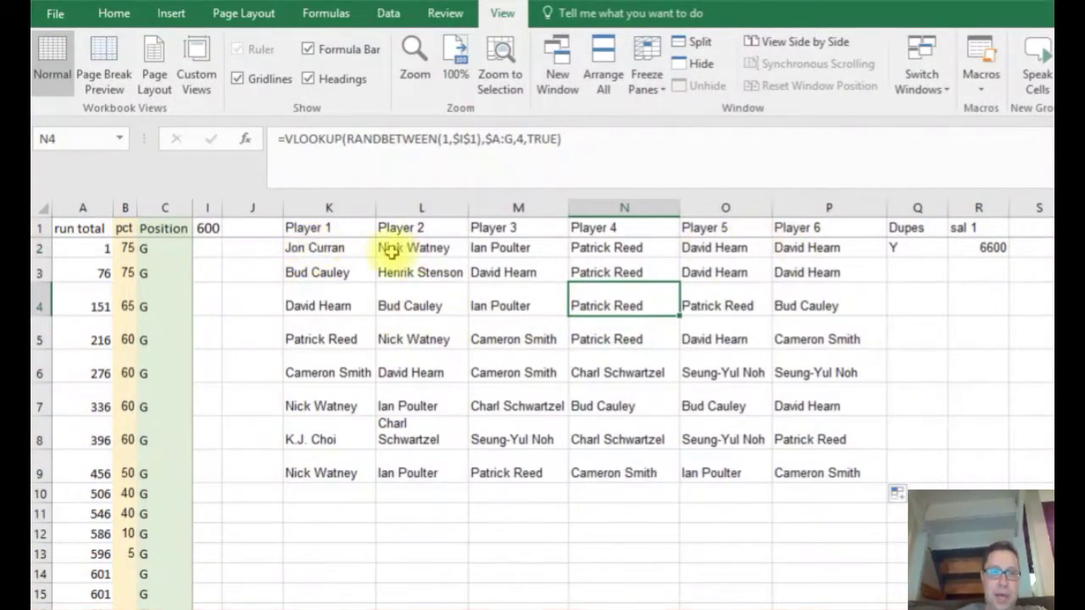
drag(331, 242, 872, 484)
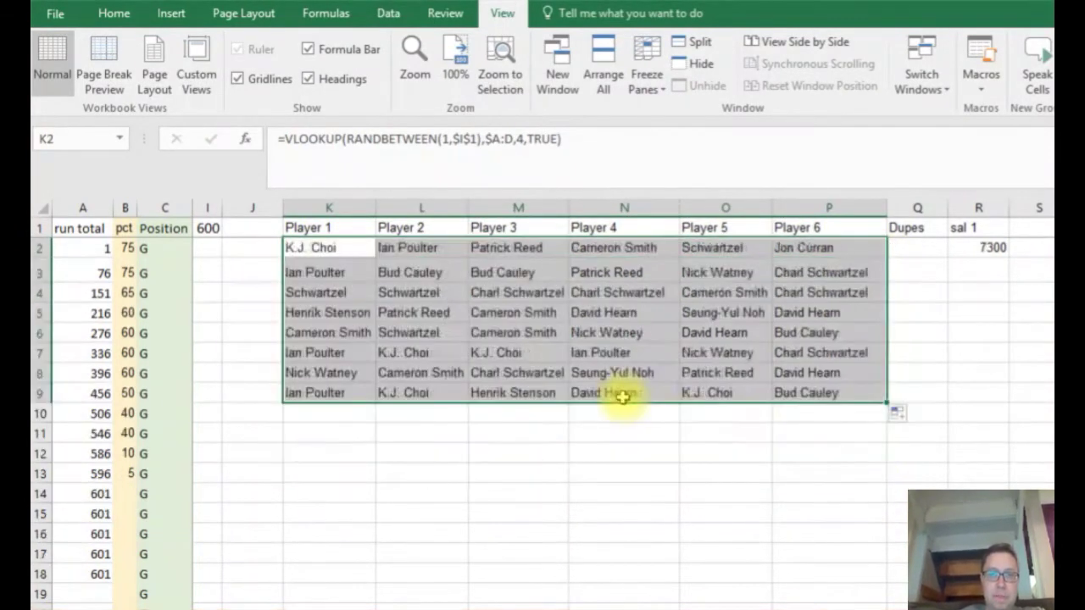
- Examine the generated lineups in rows 2 through 9 for repeated golfers and check the lookup formulas behind them
click(512, 342)
click(331, 332)
click(454, 310)
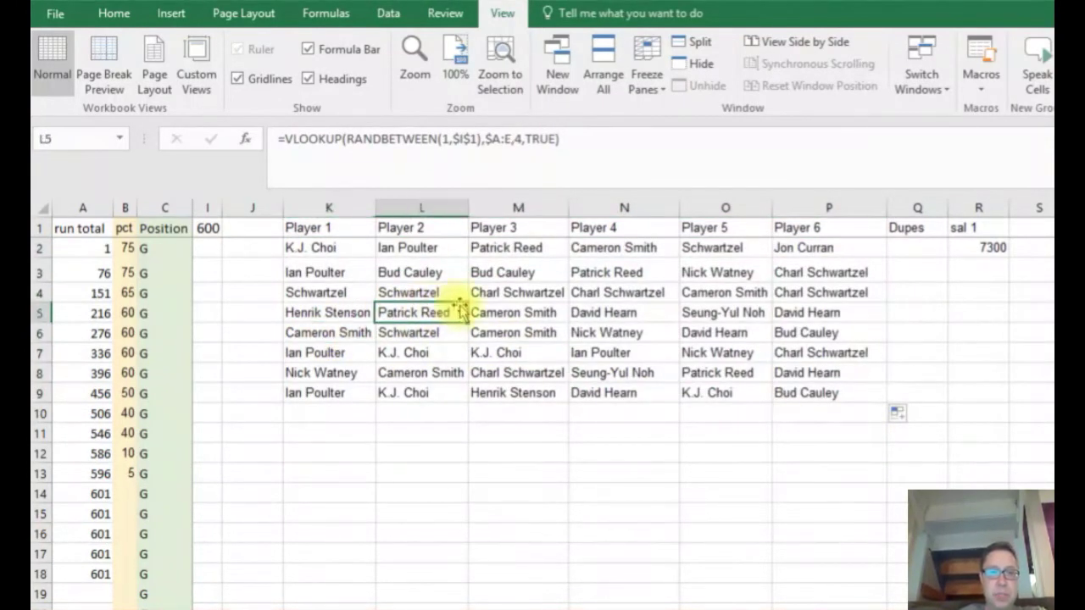
click(570, 313)
click(703, 313)
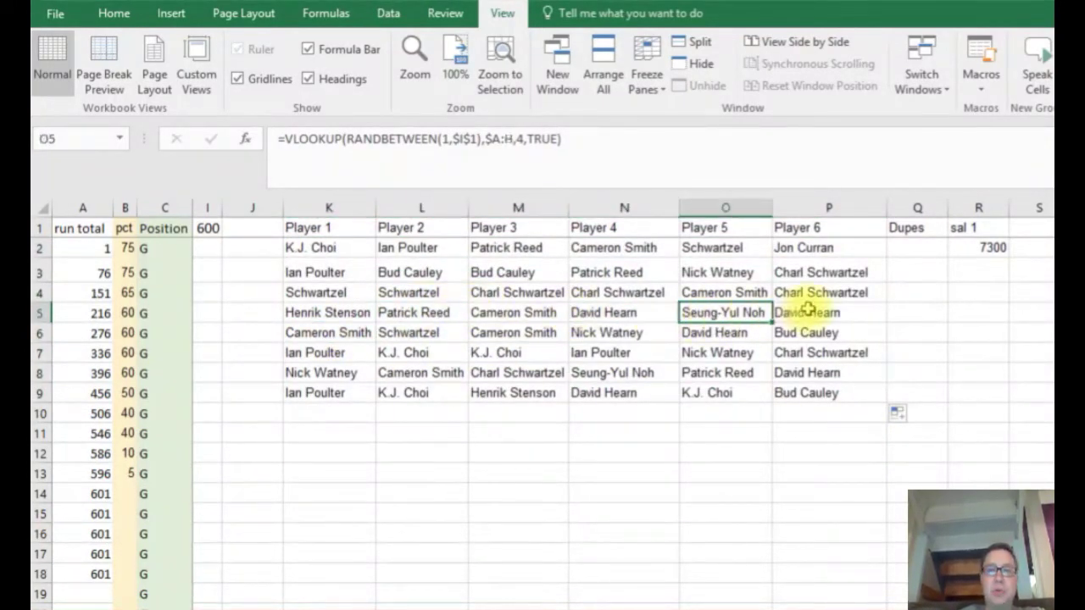
click(824, 312)
click(810, 292)
click(801, 229)
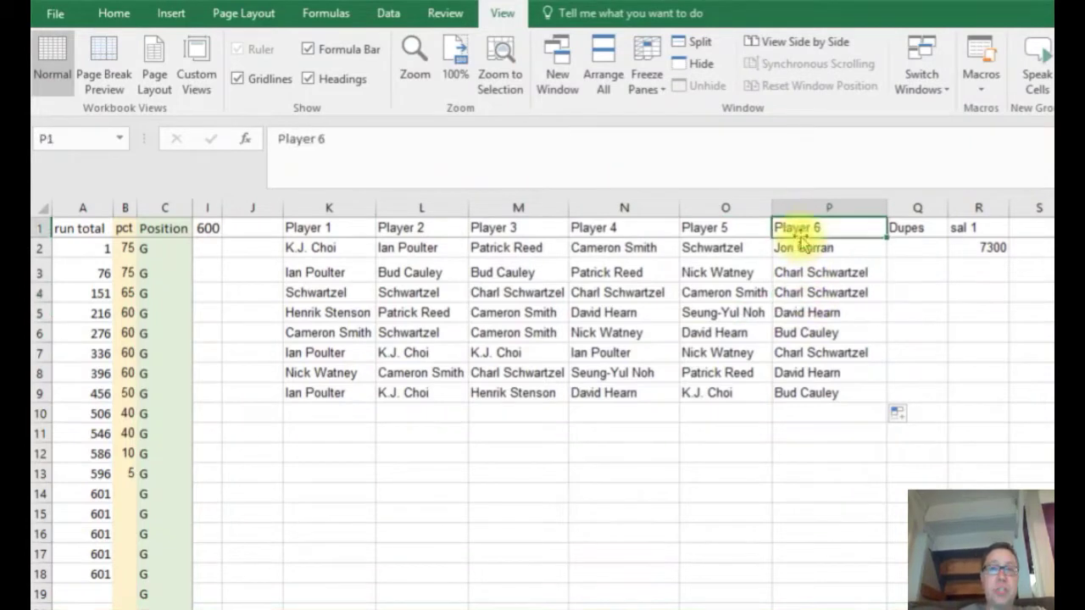
click(798, 252)
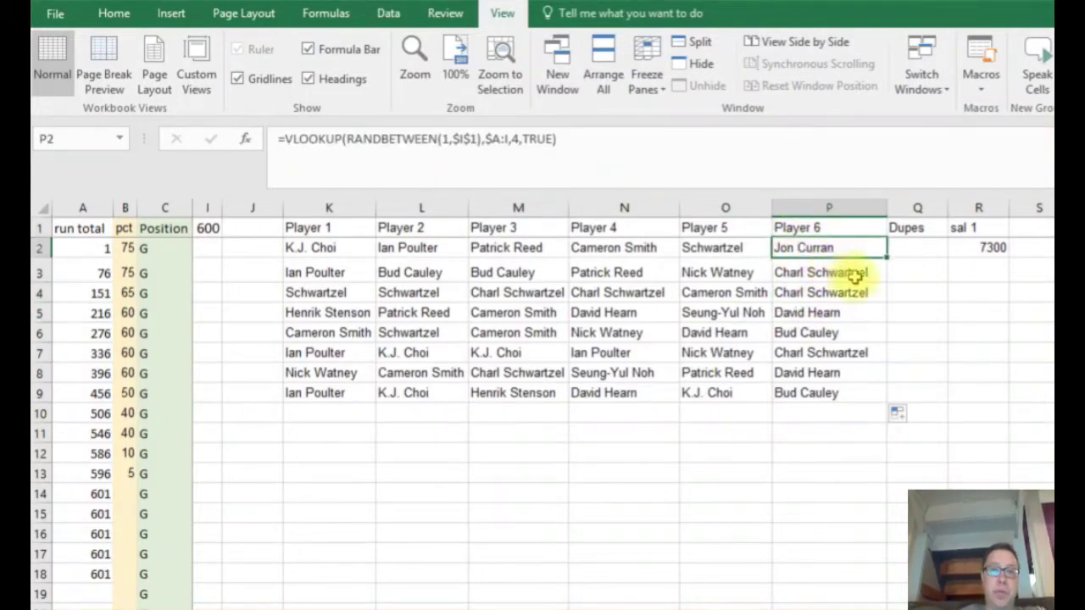
- Examine which player pairs the Dupes formula in Q2 compares, then re-enter it unchanged
click(914, 247)
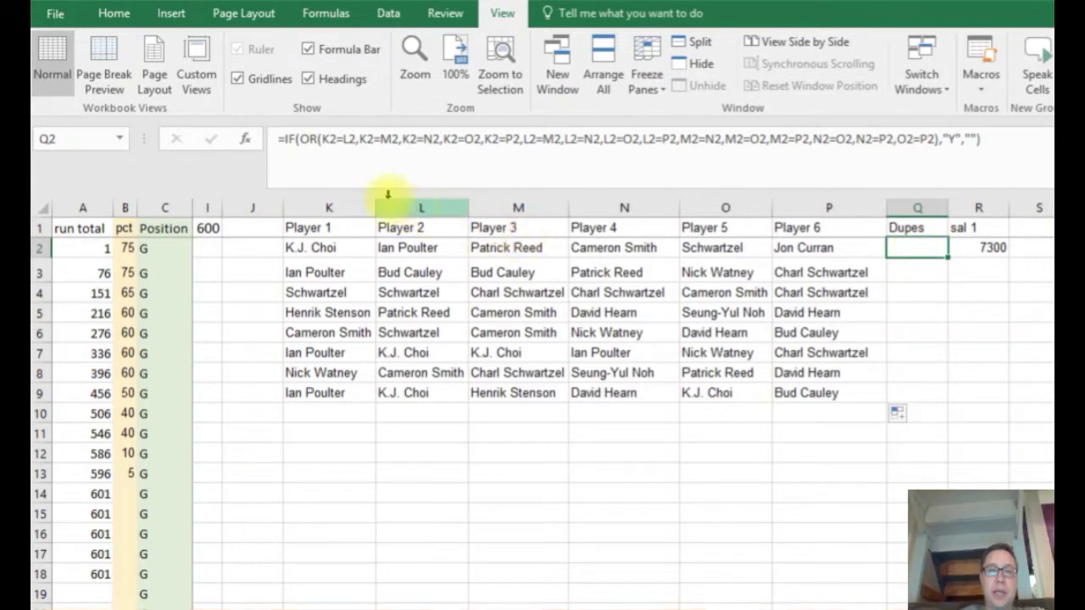
click(339, 140)
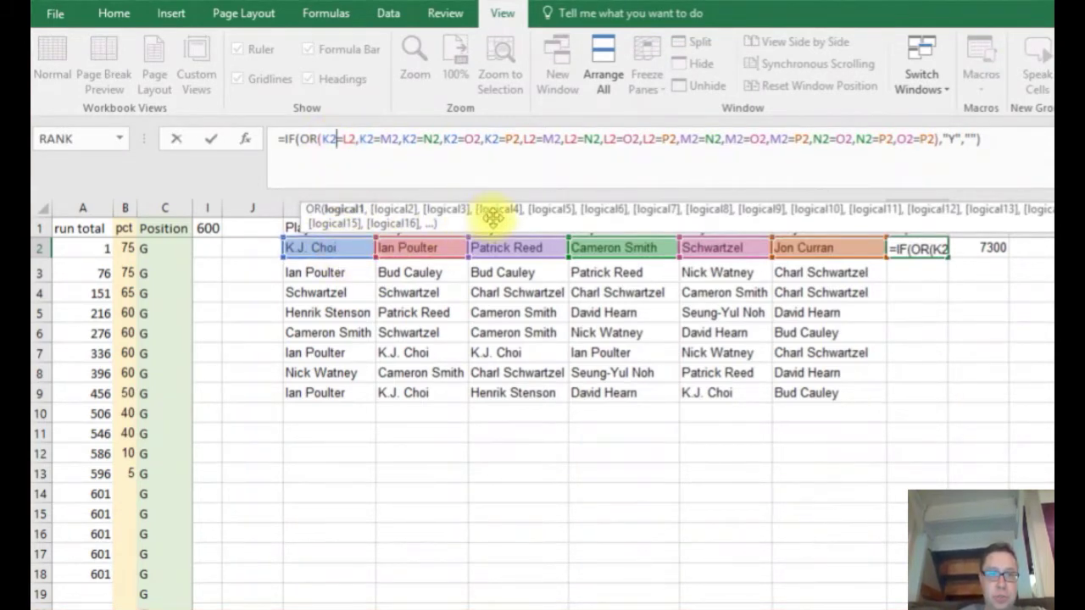
drag(497, 224, 443, 431)
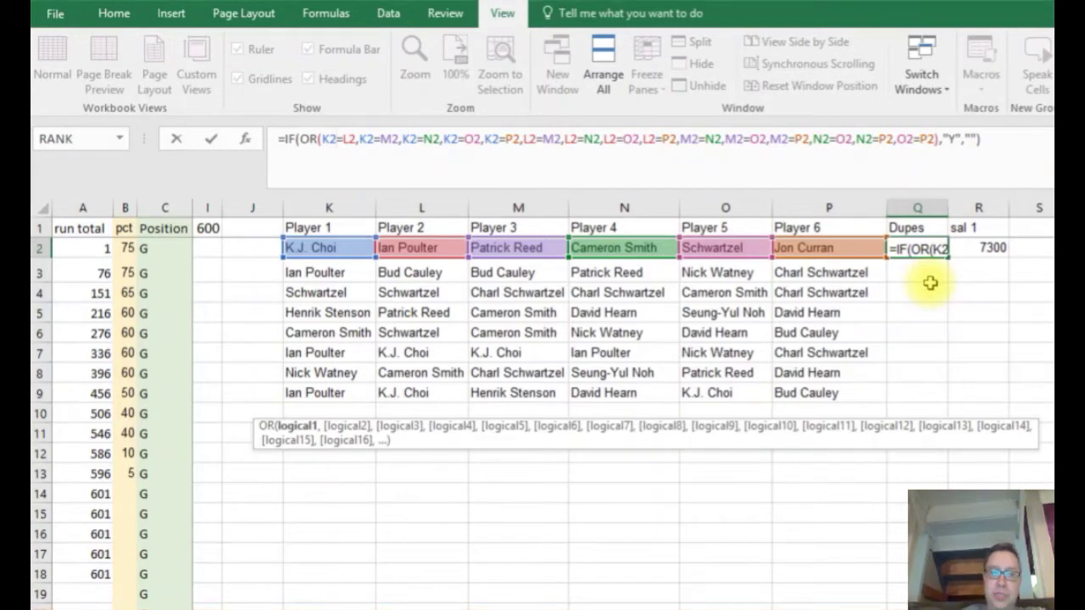
key(Return)
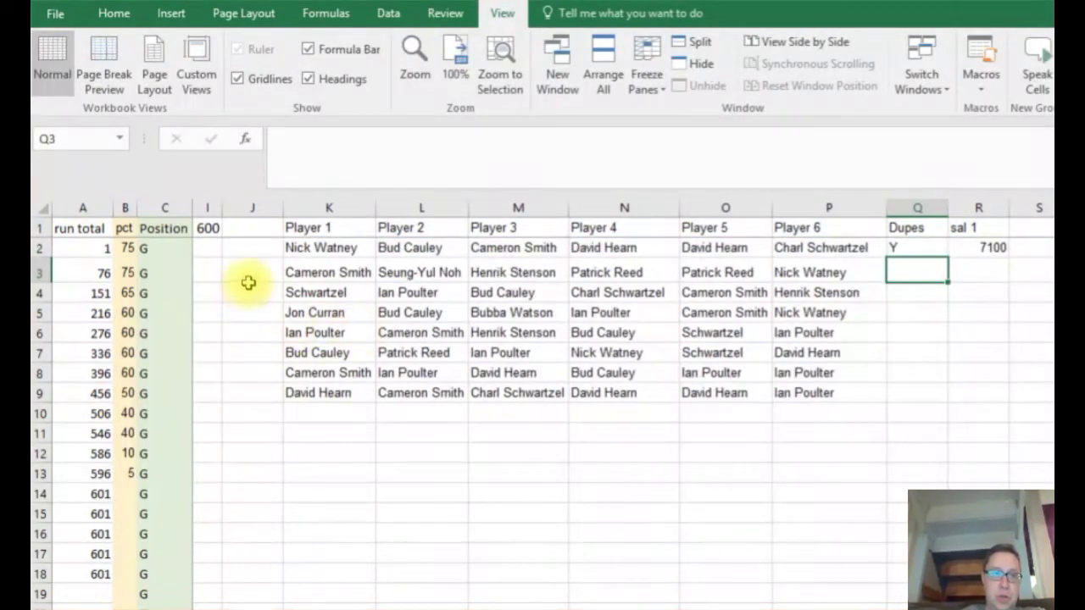
- Fill the Dupes formula from Q2 down to row 9 and check the flags against the lineups
click(255, 269)
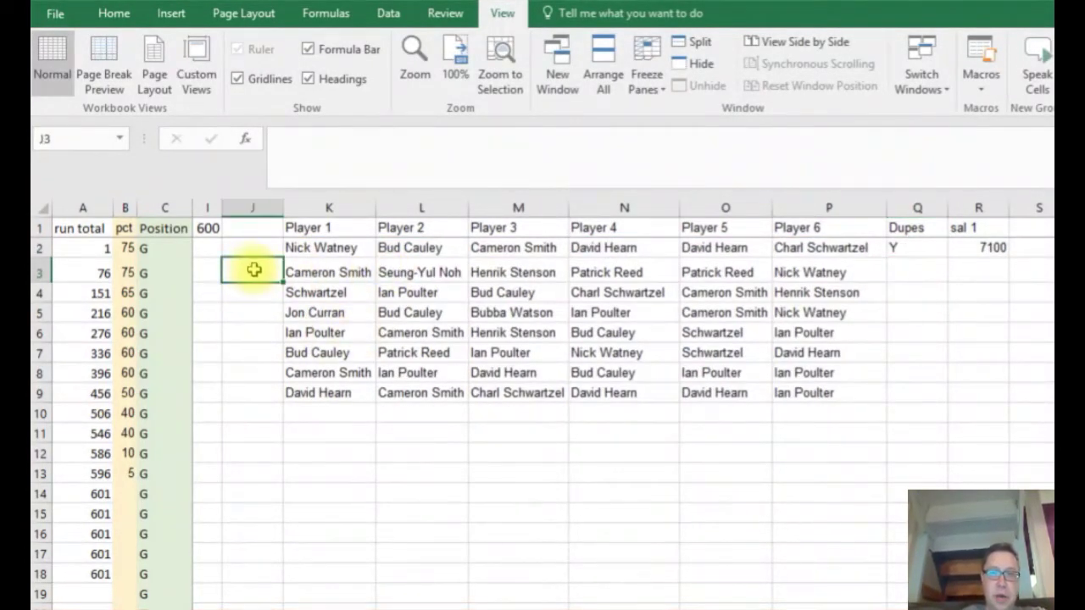
click(916, 246)
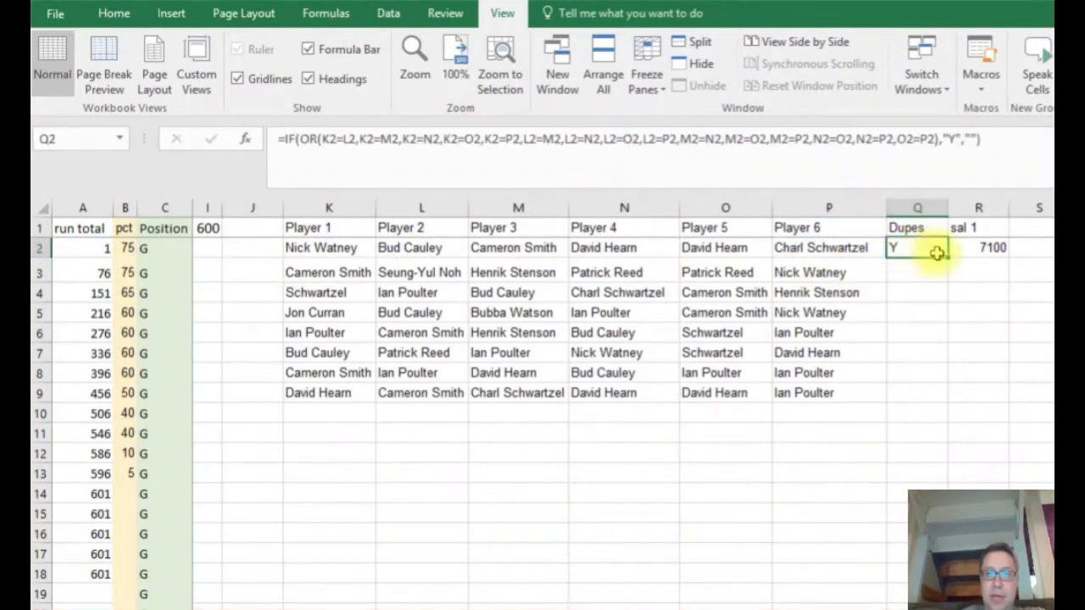
drag(950, 256, 933, 403)
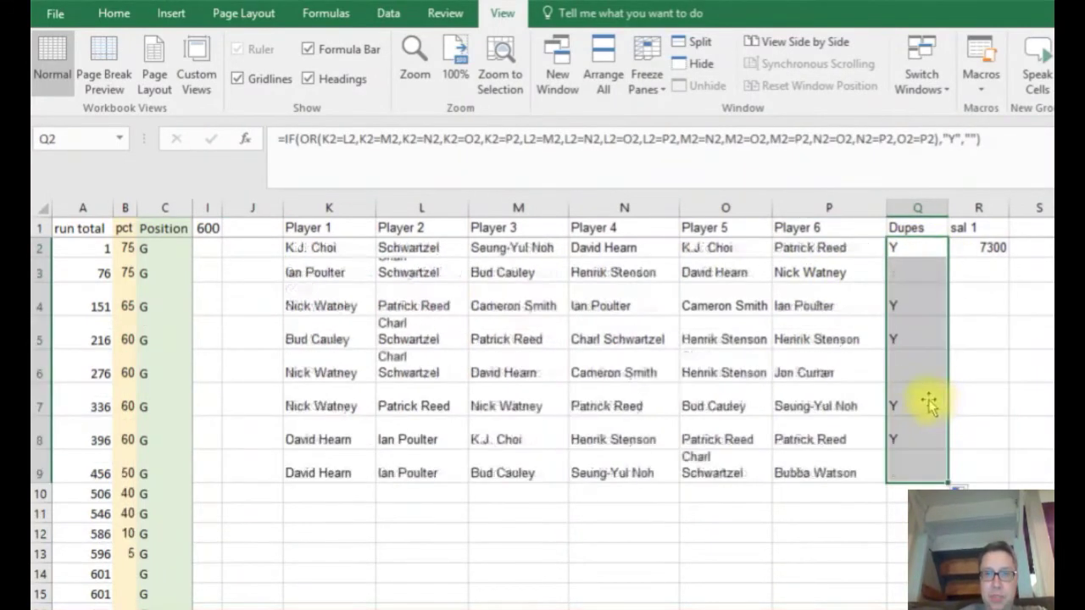
click(908, 270)
click(907, 253)
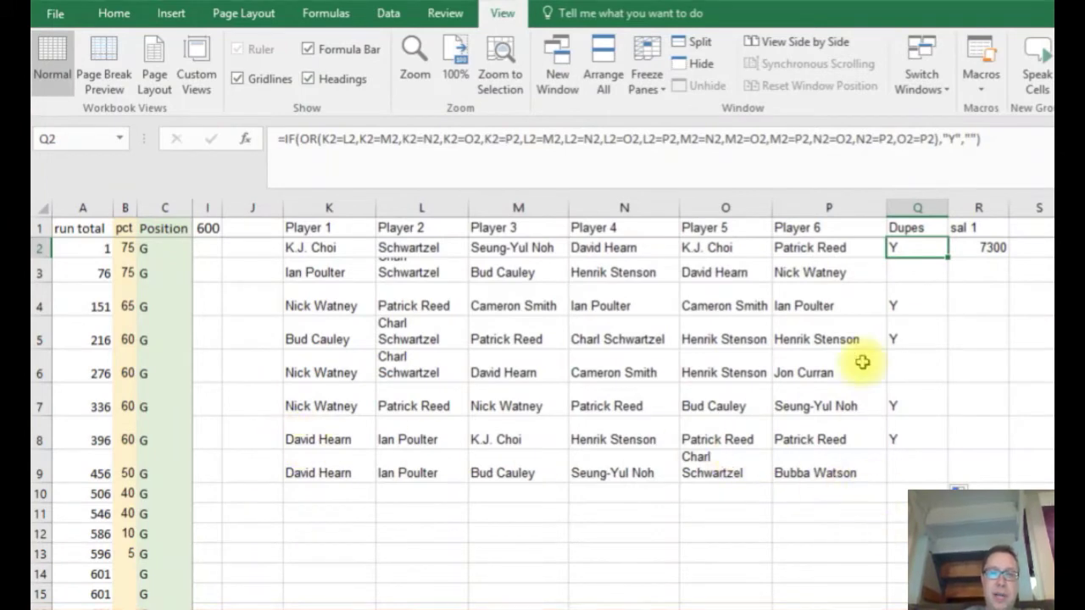
click(901, 272)
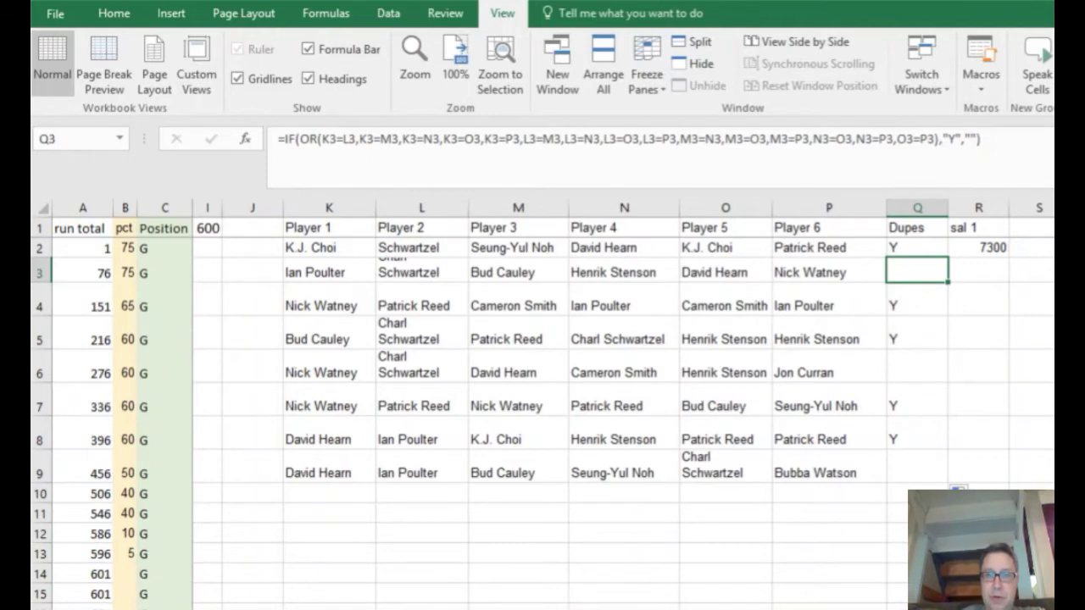
- Examine the sal 1 lookup formula in R2 and trace it to Player 1's entry in the Name and Salary columns
scroll(610, 373, right, 6)
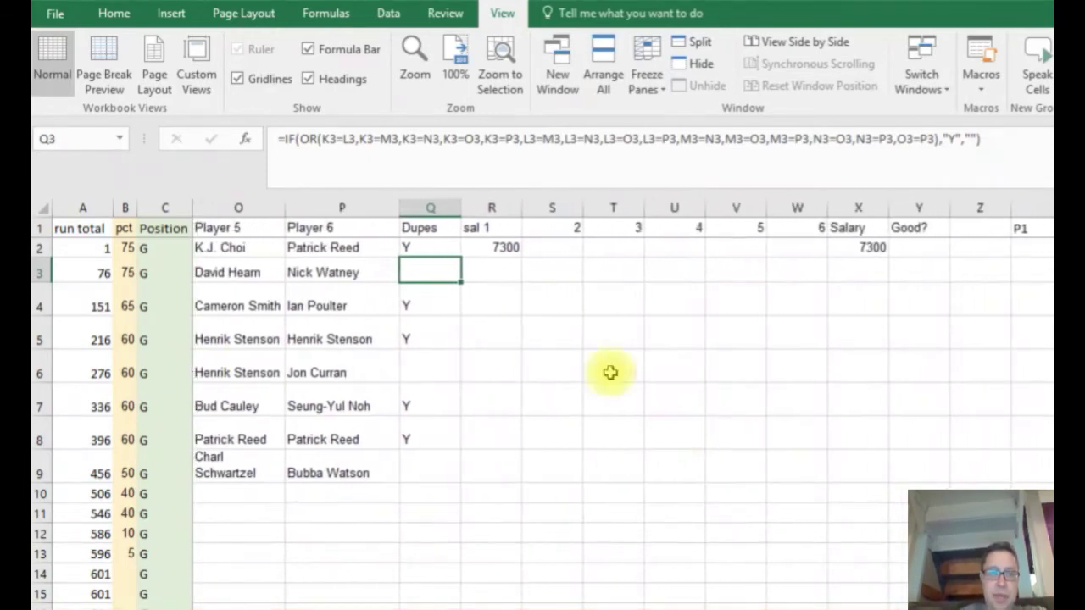
click(502, 247)
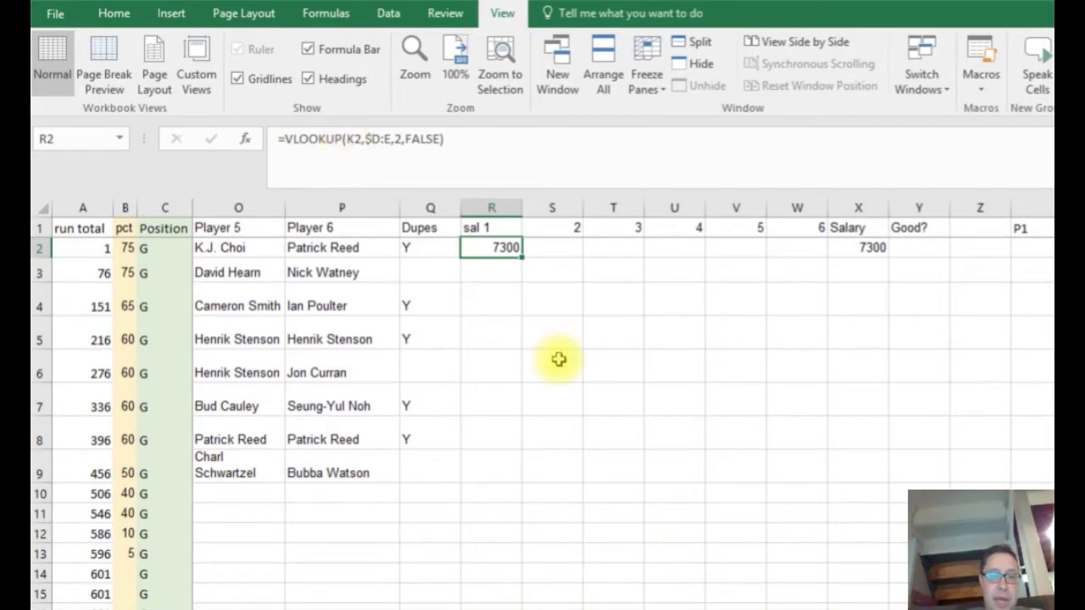
scroll(855, 550, left, 2)
scroll(623, 404, left, 3)
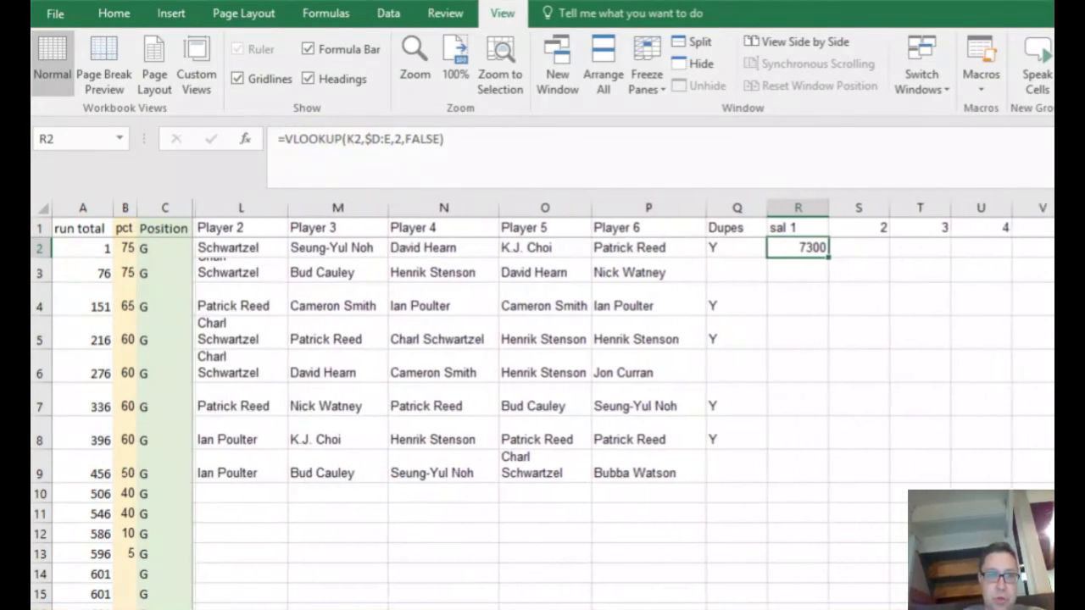
scroll(515, 375, left, 1)
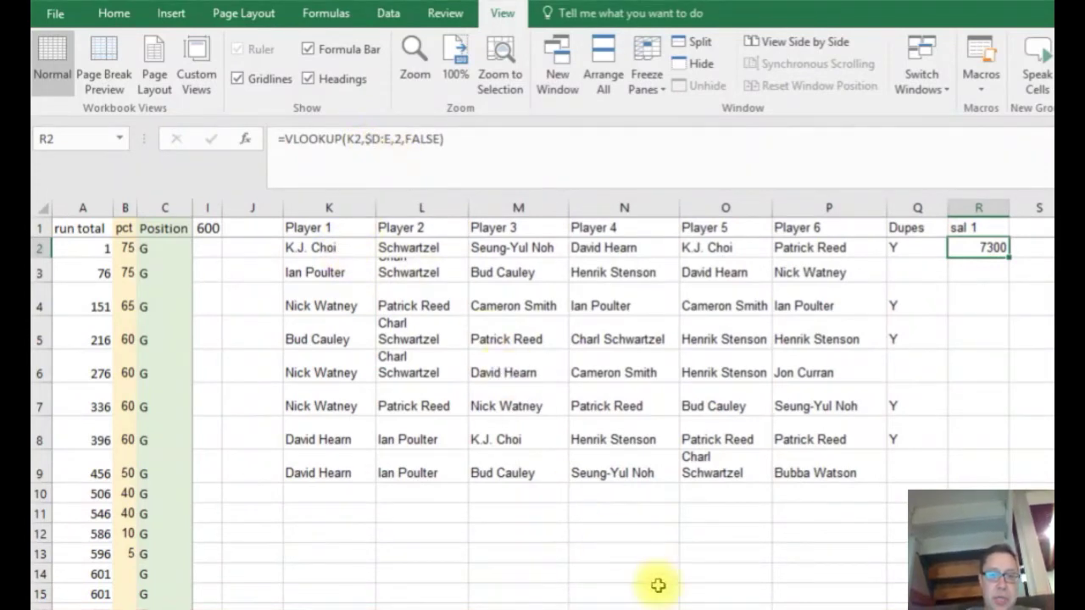
scroll(619, 407, left, 4)
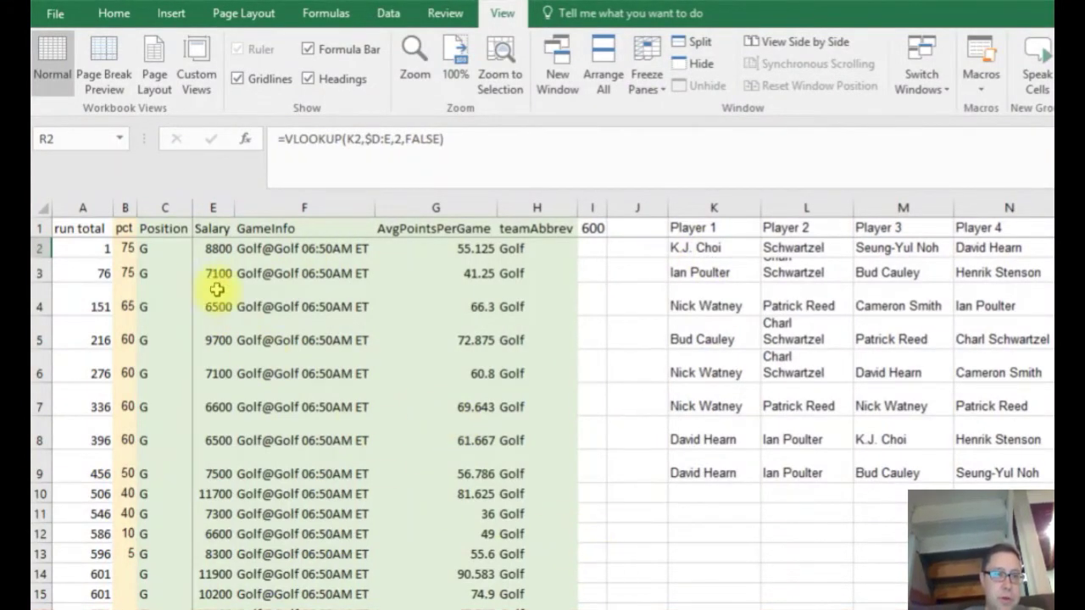
click(218, 246)
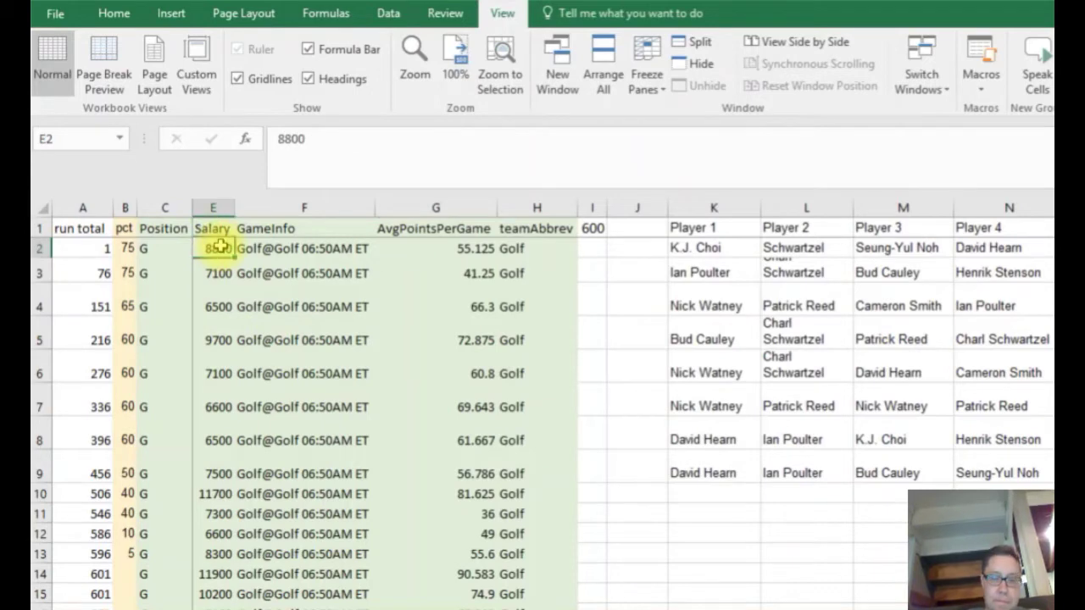
key(ctrl+z)
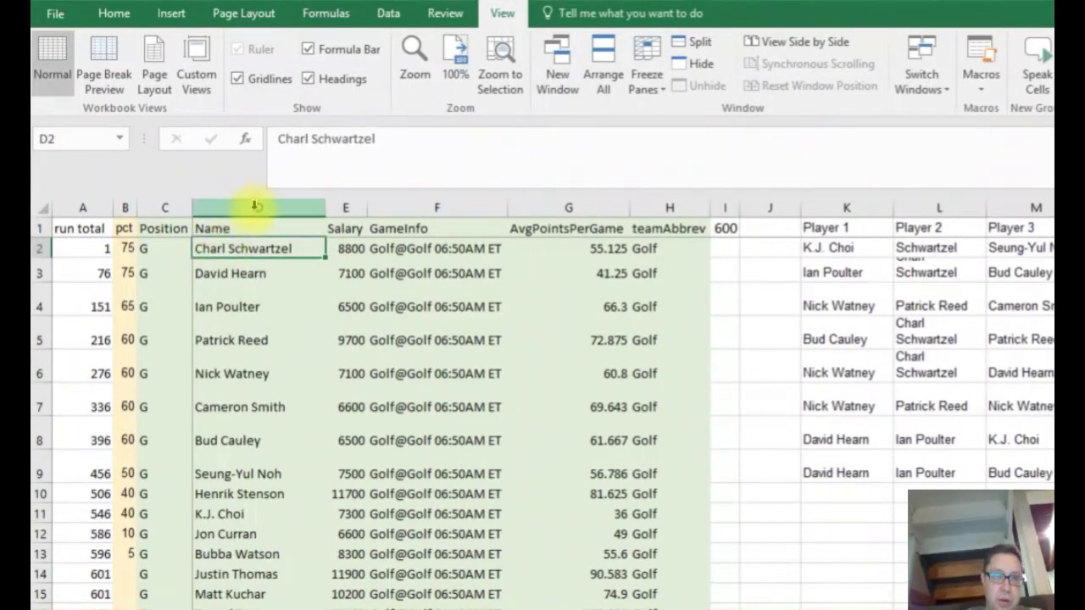
click(252, 515)
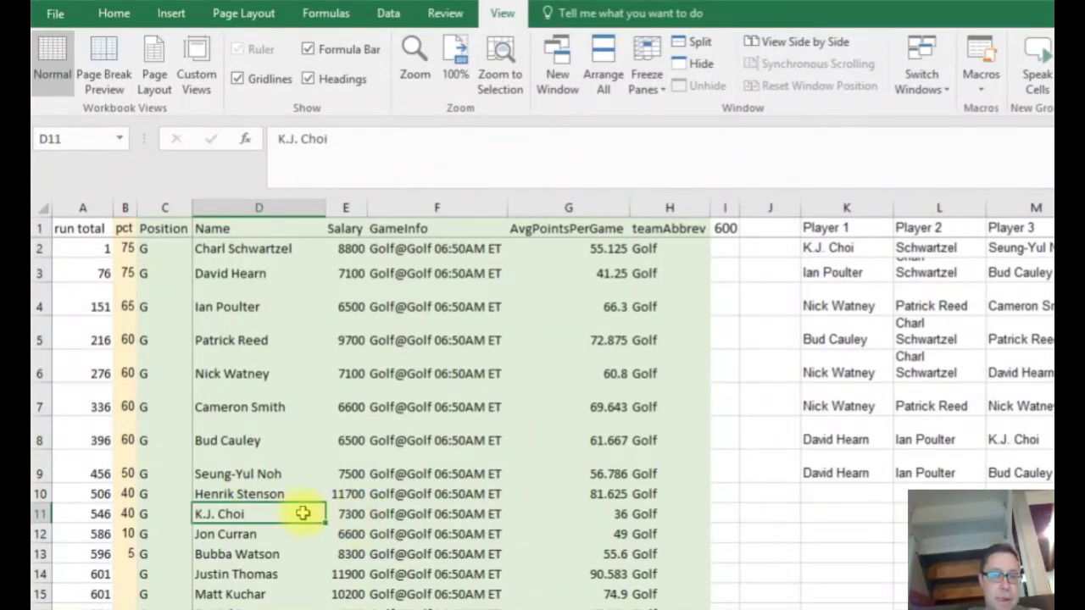
scroll(542, 381, right, 3)
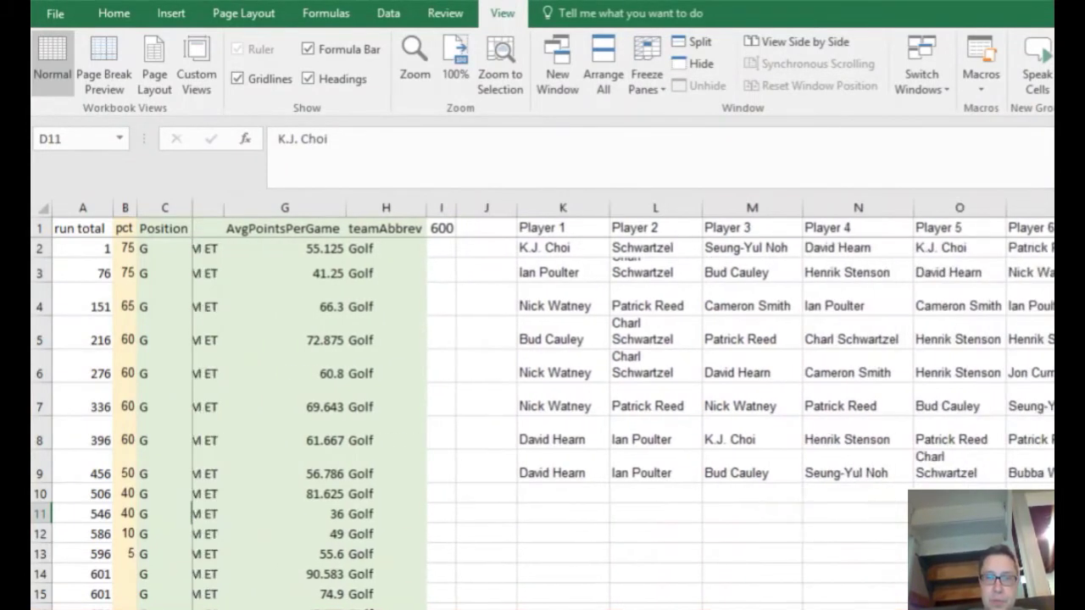
- Fill the salary lookup formula from R2 across to W2 so all six players' salaries are looked up
click(886, 248)
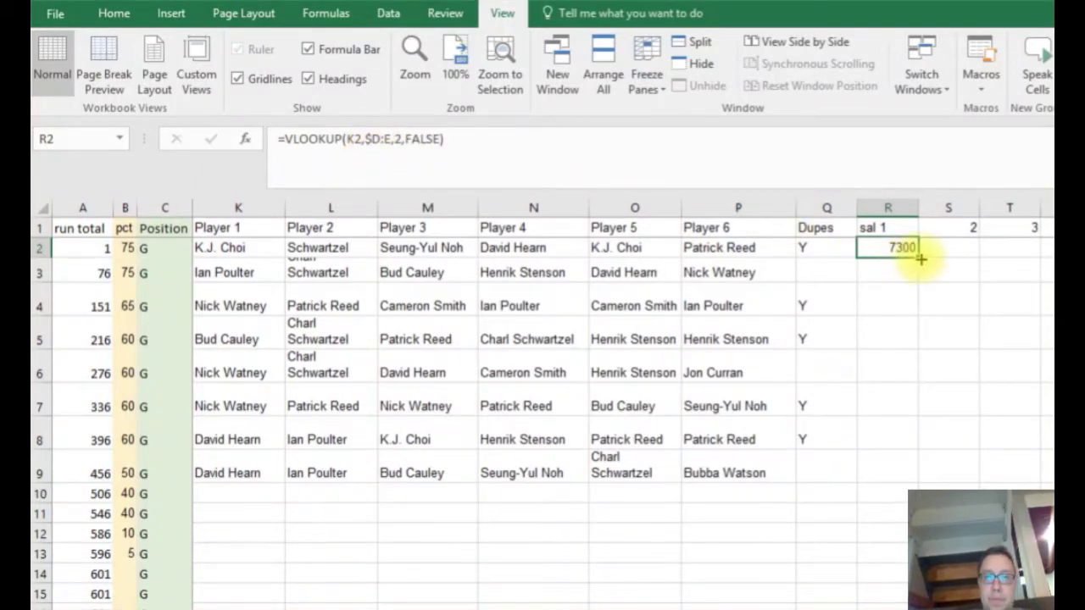
drag(943, 260, 949, 255)
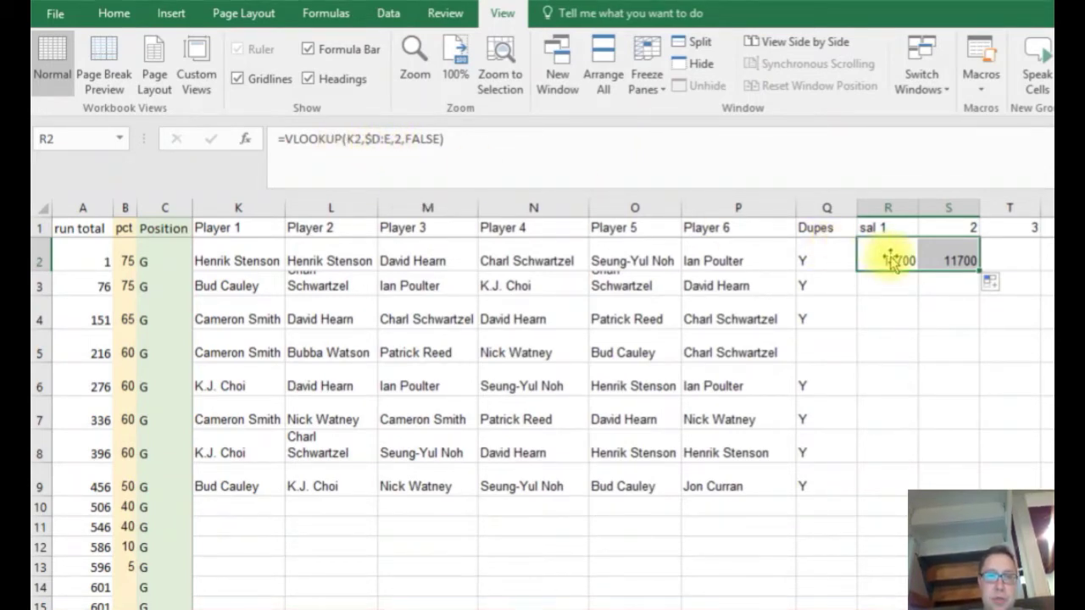
click(927, 292)
click(891, 257)
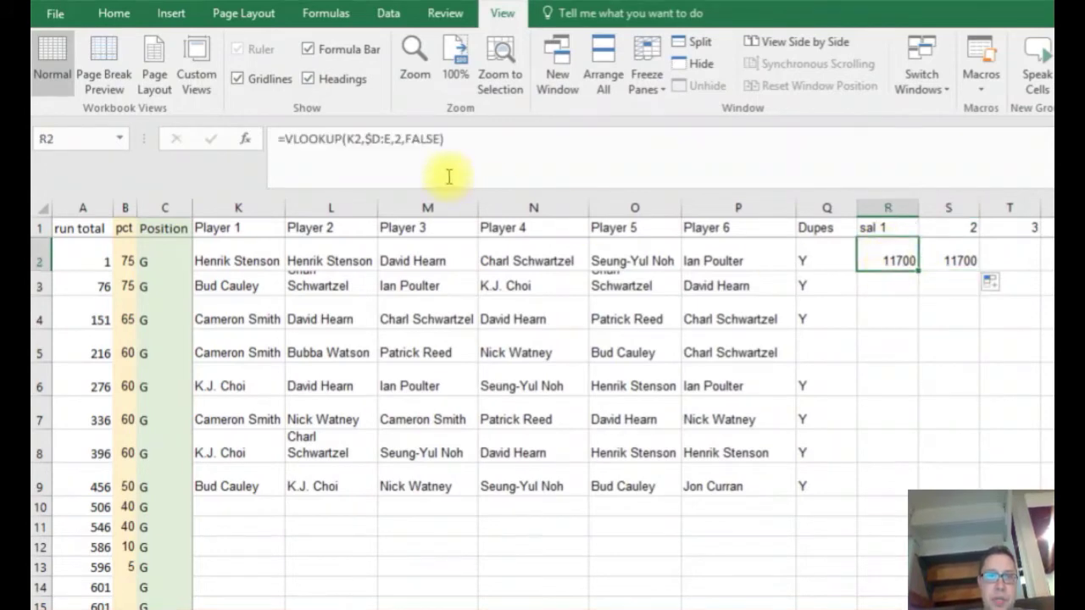
click(945, 262)
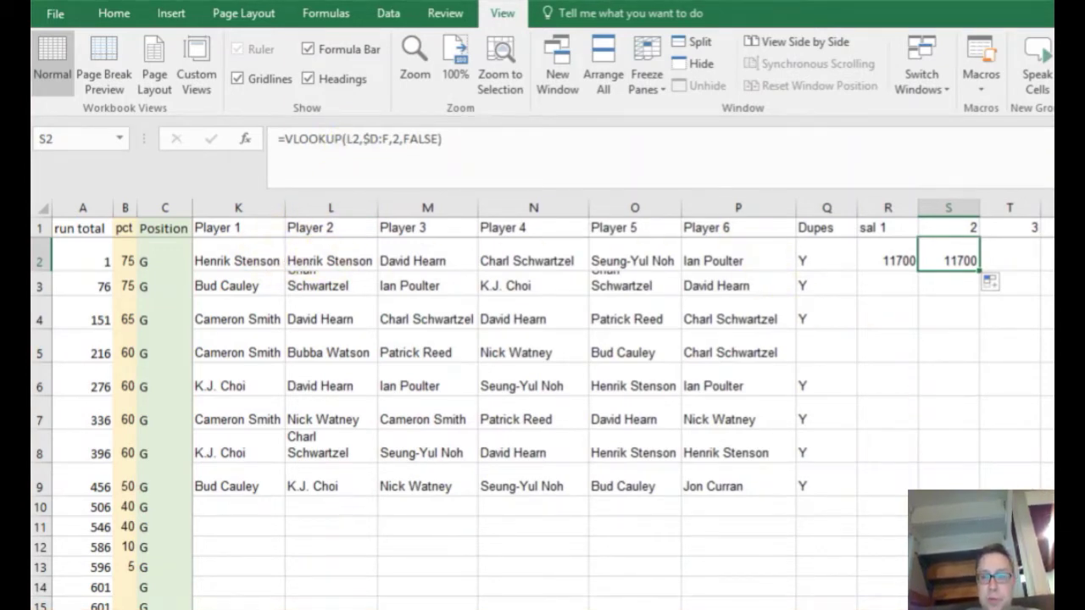
click(894, 261)
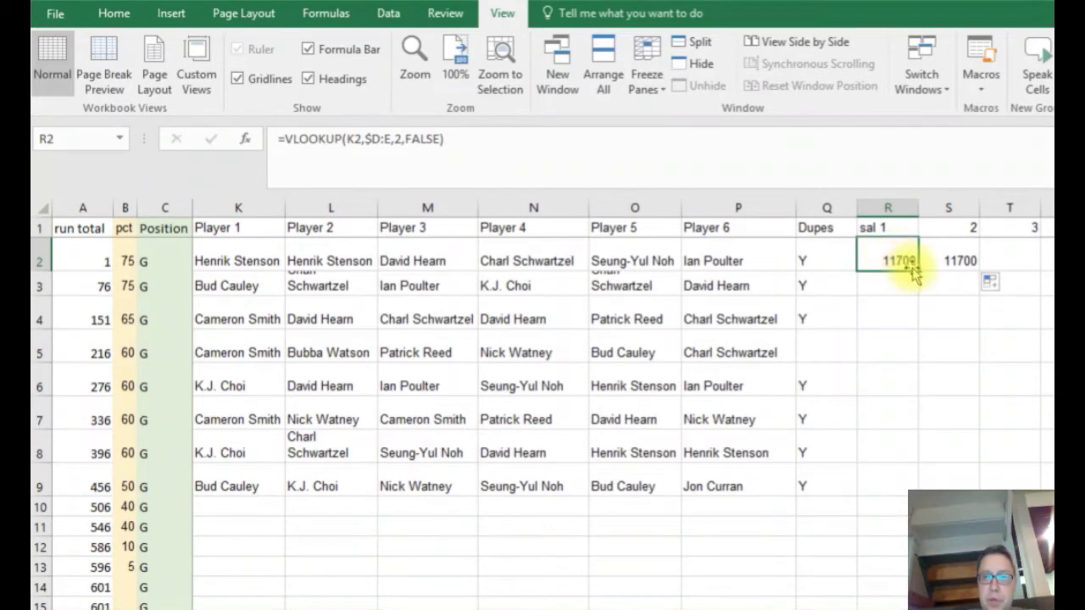
drag(917, 270, 878, 255)
scroll(867, 341, right, 3)
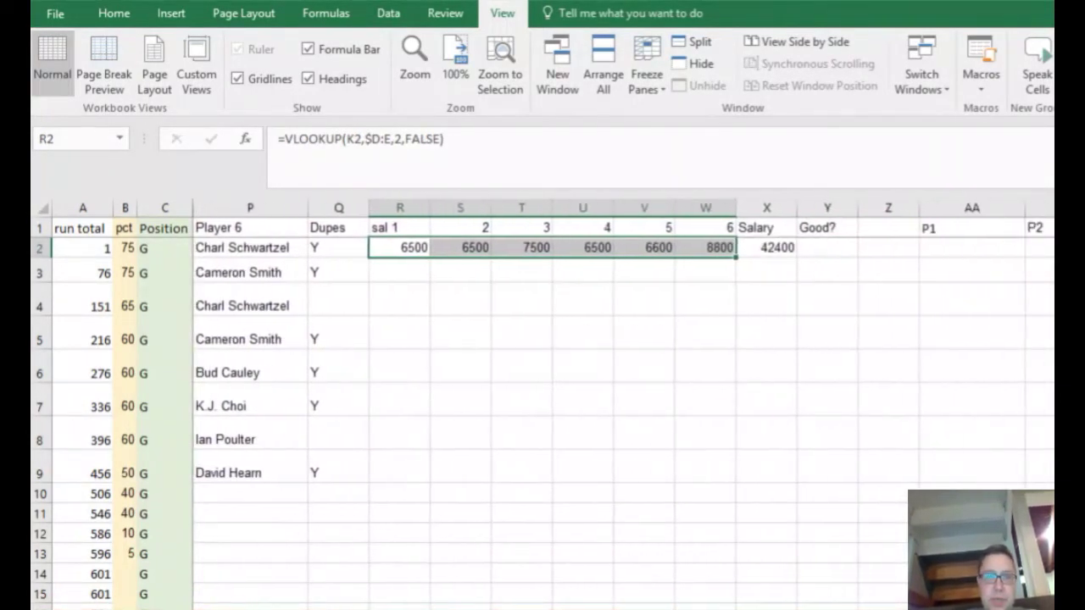
- Fill the salary lookups and Salary sum in R2:X2 down to row 9 and check the lineup totals
click(763, 248)
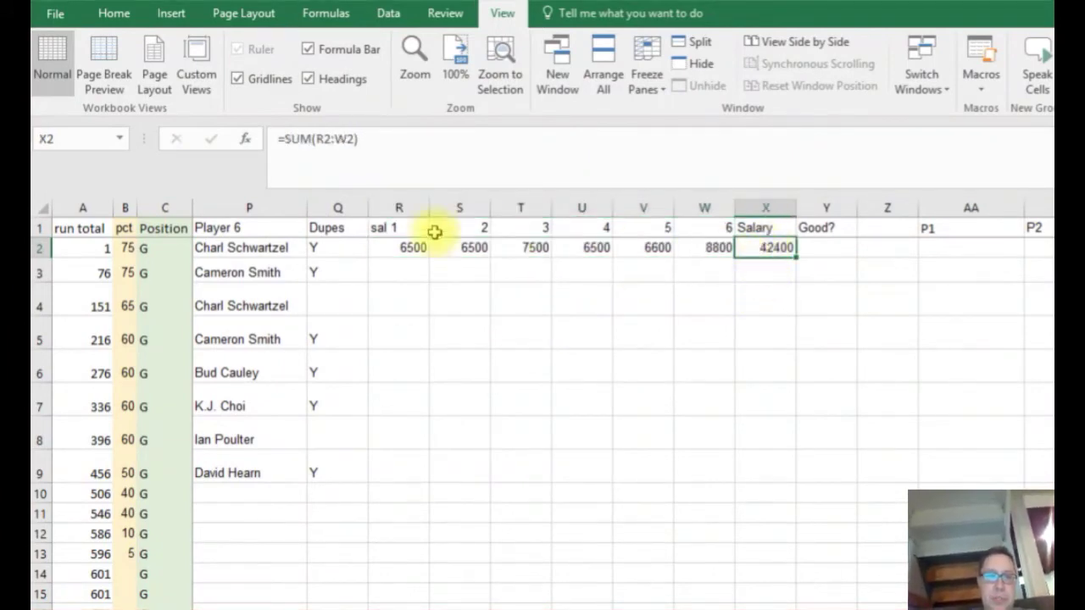
drag(404, 242, 772, 465)
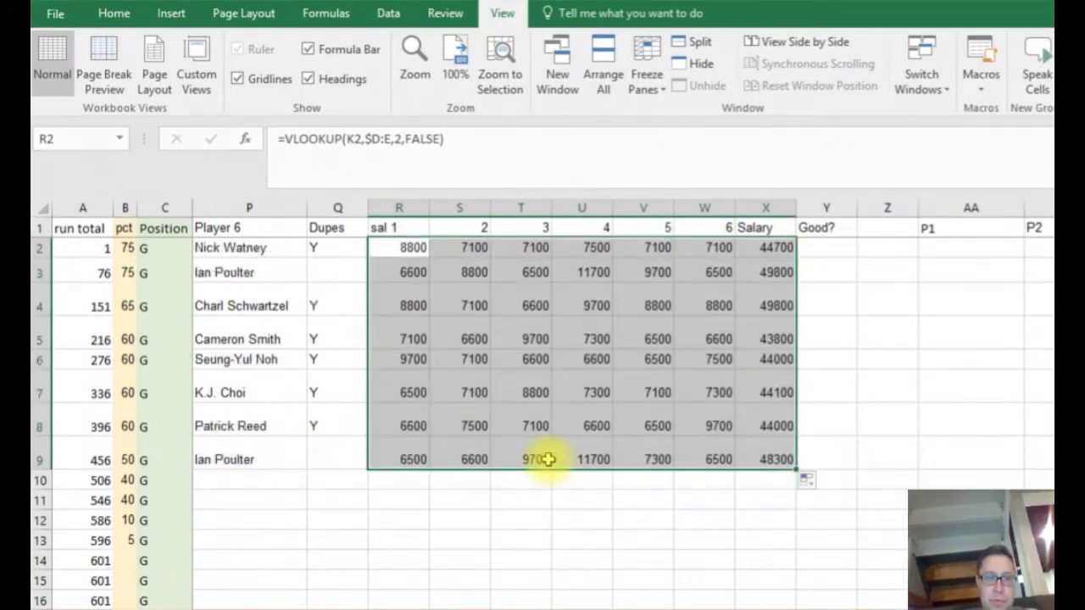
click(416, 455)
click(761, 459)
click(767, 426)
click(768, 359)
click(769, 301)
click(770, 269)
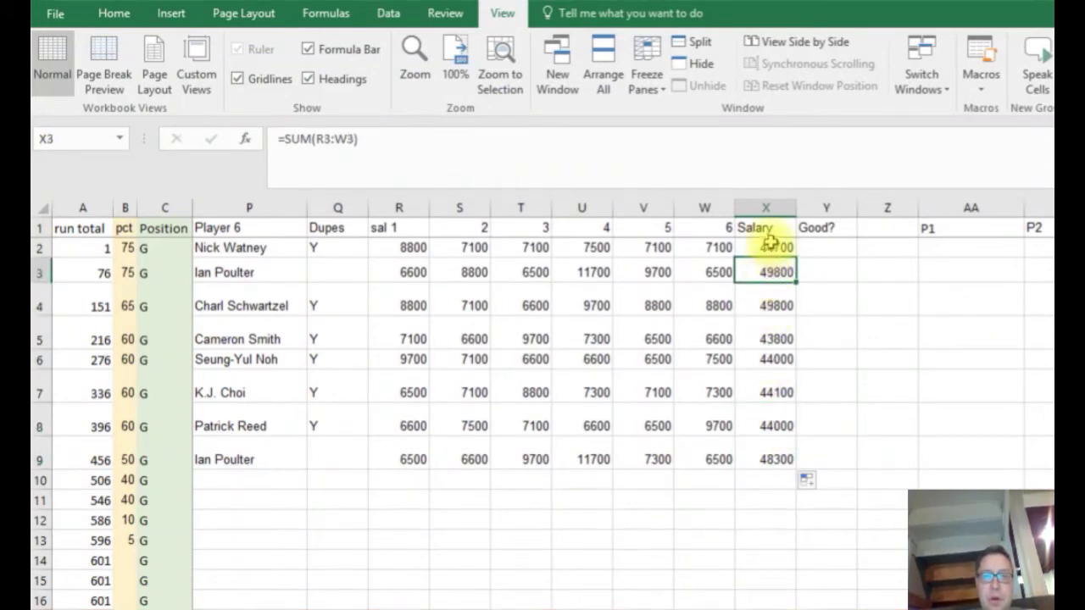
click(770, 247)
- Fill the Good? formula from Y2 down to row 9 and check row 7 against its Dupes and Salary cells
click(828, 246)
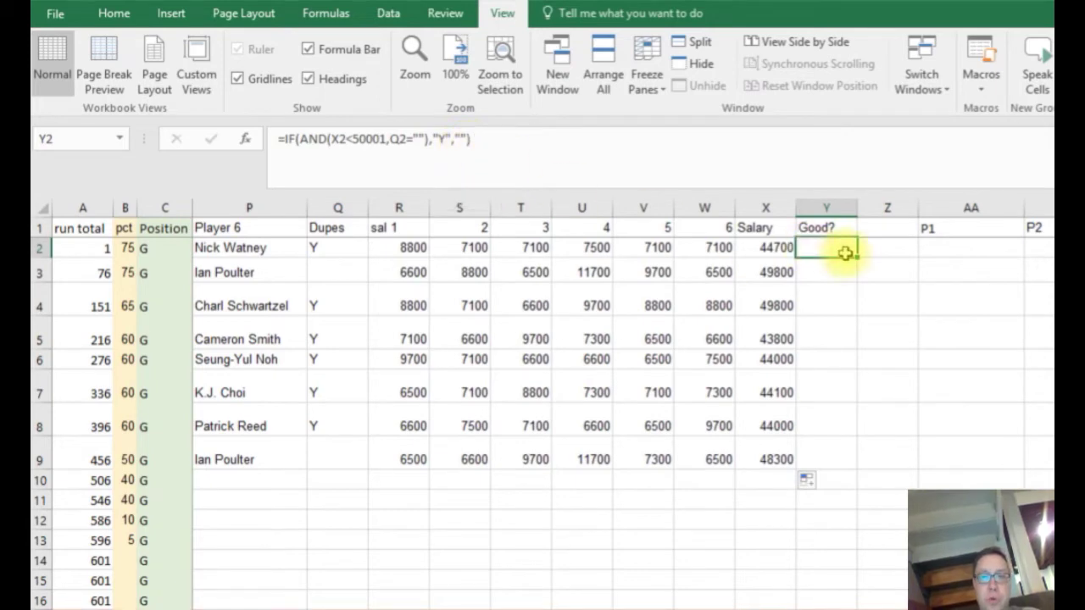
drag(856, 256, 863, 462)
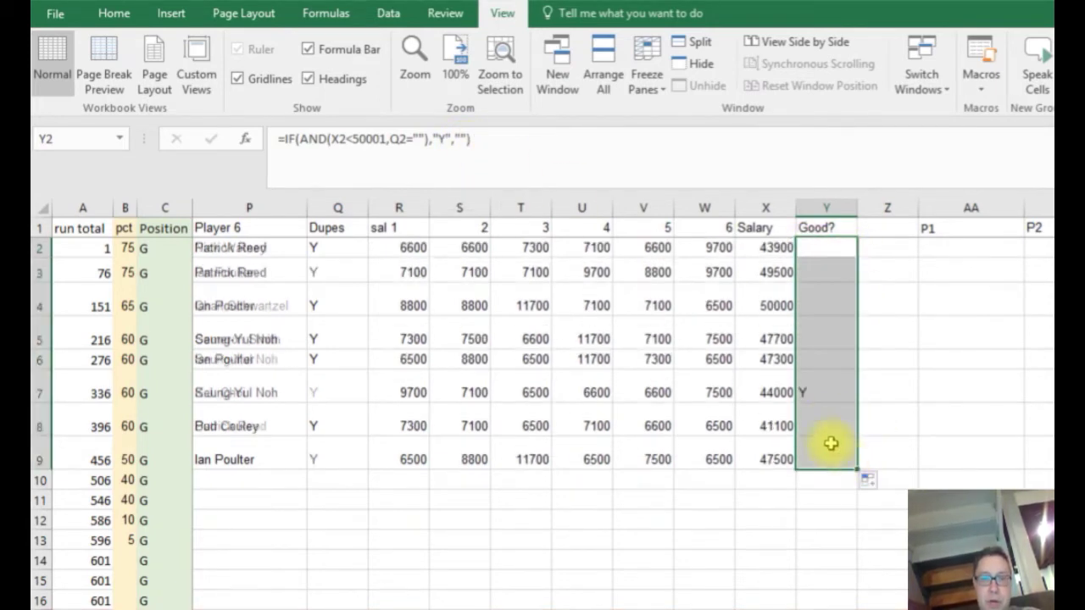
click(834, 327)
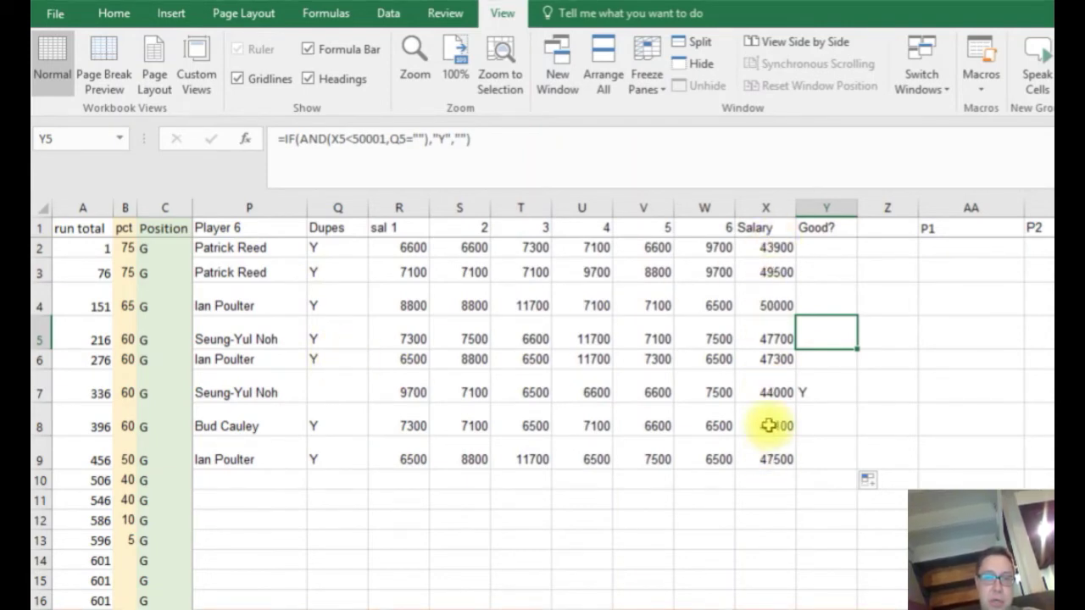
click(337, 390)
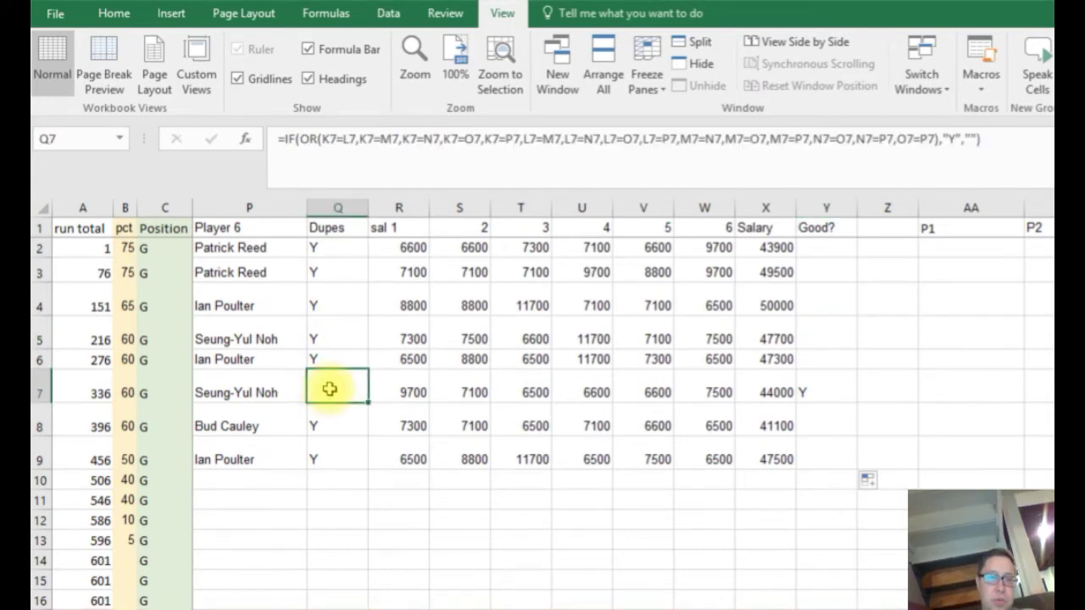
click(775, 390)
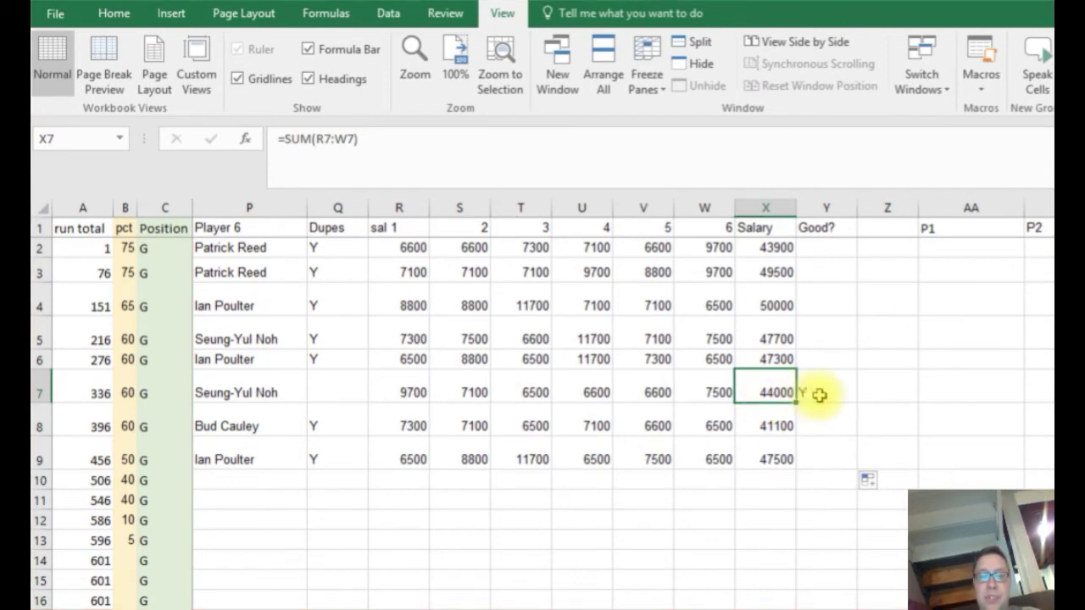
click(819, 394)
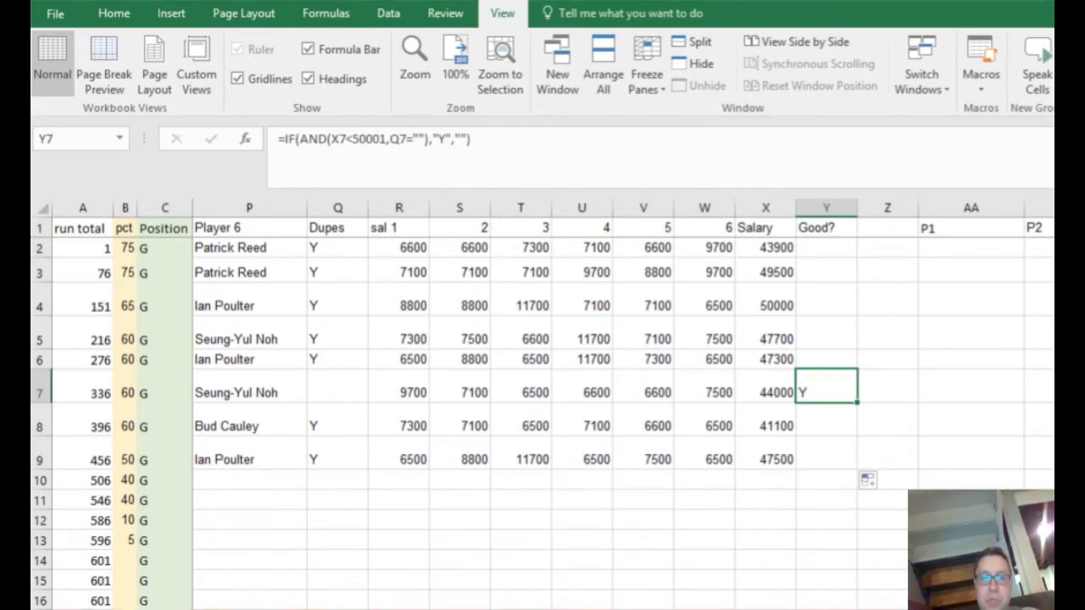
- Fill the P1 formula from AA2 across to AF2 and down to row 9, and check the extracted lineups against the Good? column
scroll(622, 404, right, 5)
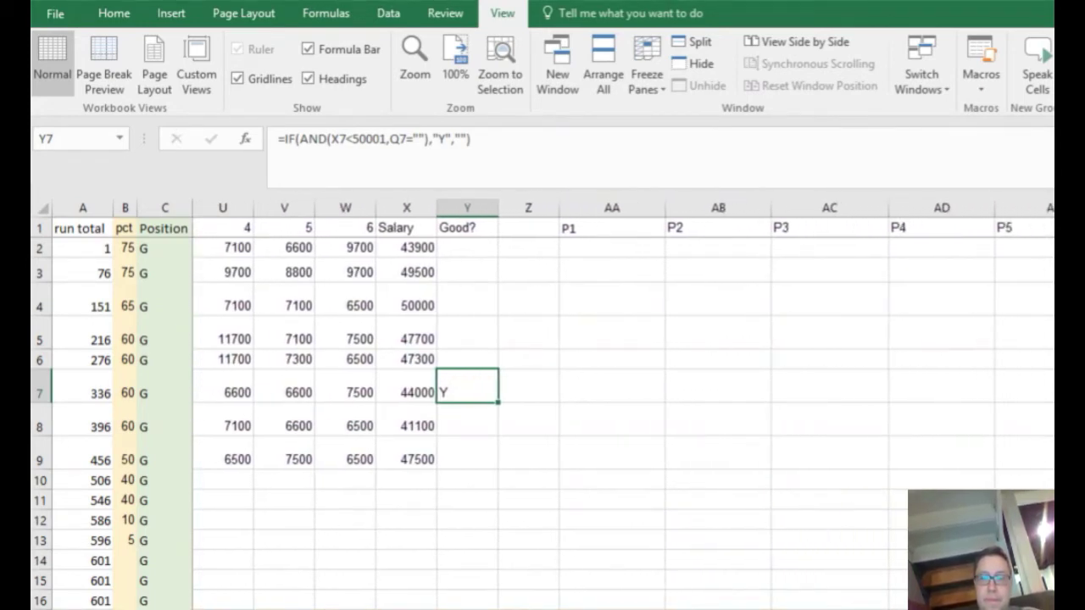
click(588, 248)
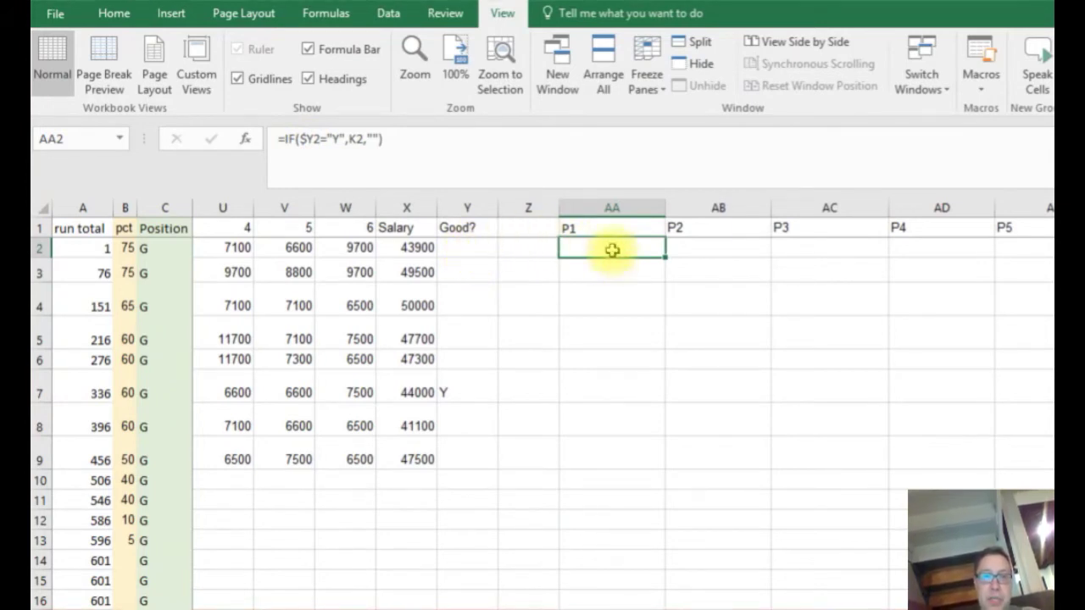
scroll(710, 405, left, 10)
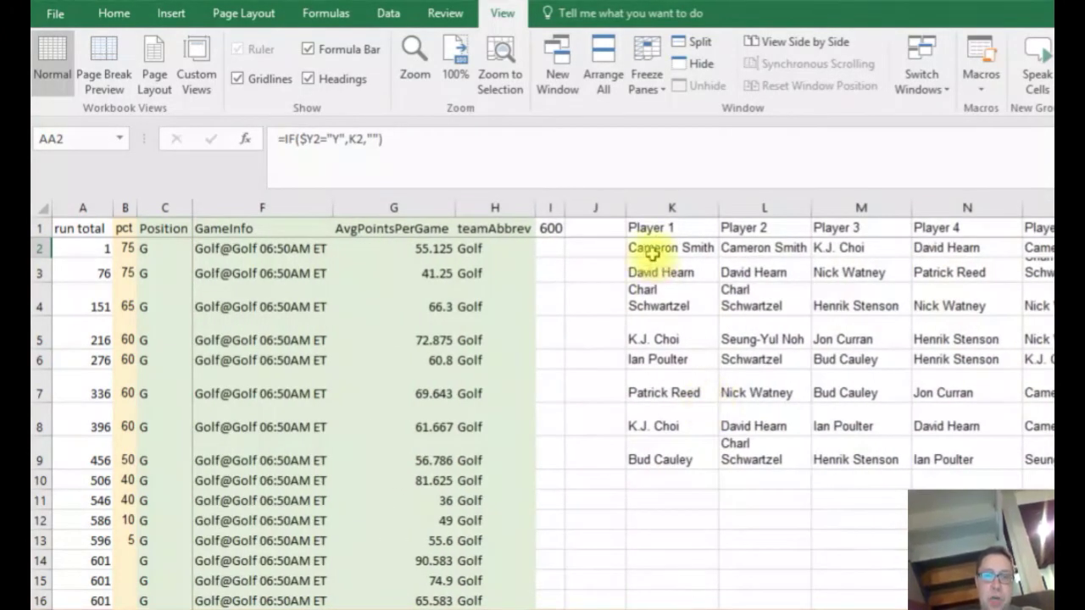
scroll(623, 405, right, 10)
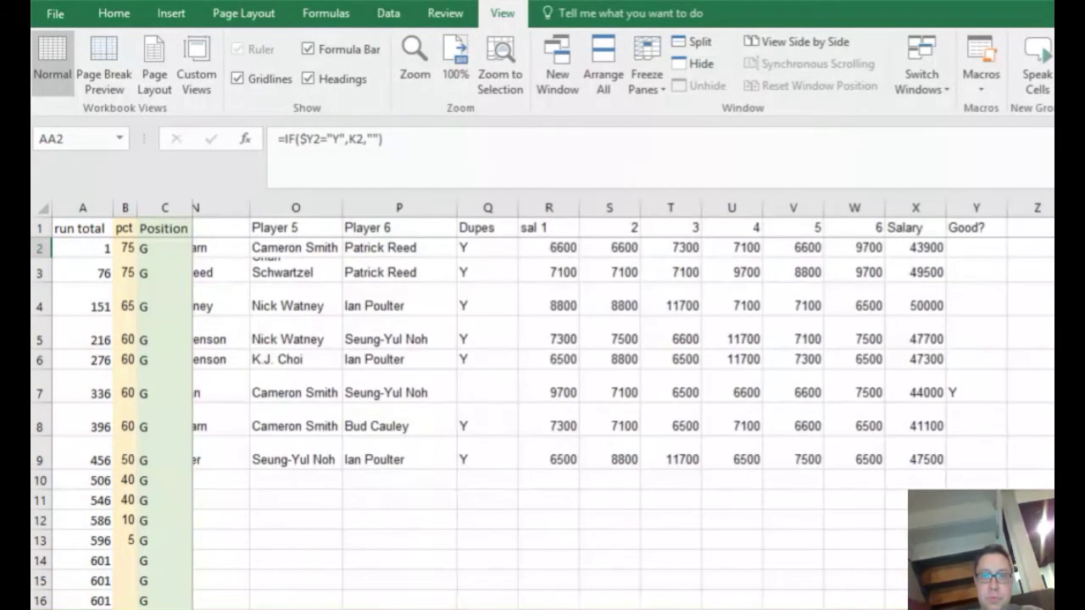
scroll(623, 405, right, 4)
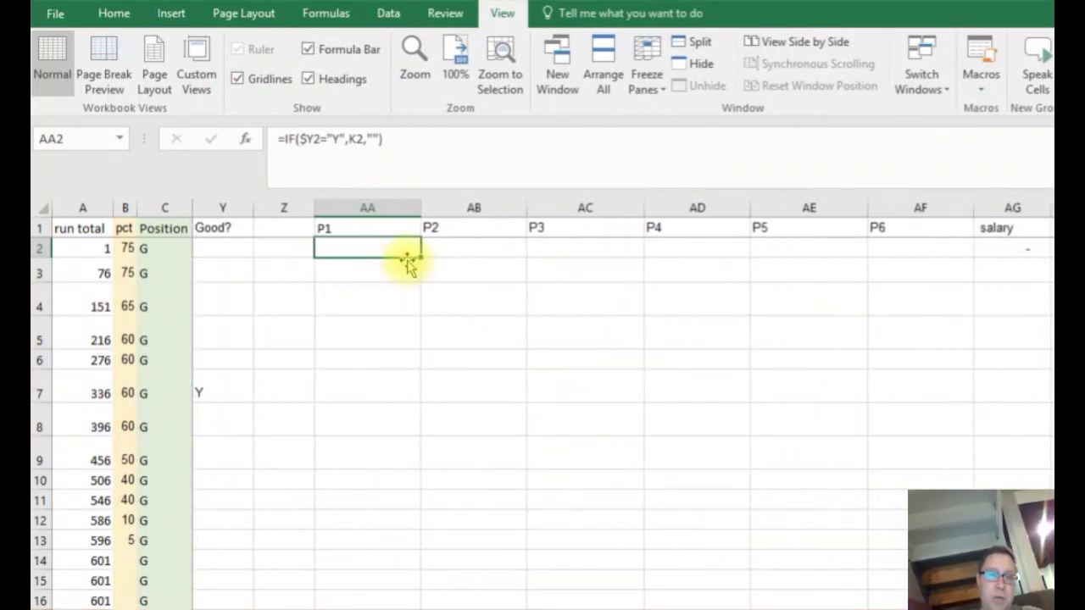
drag(419, 258, 908, 244)
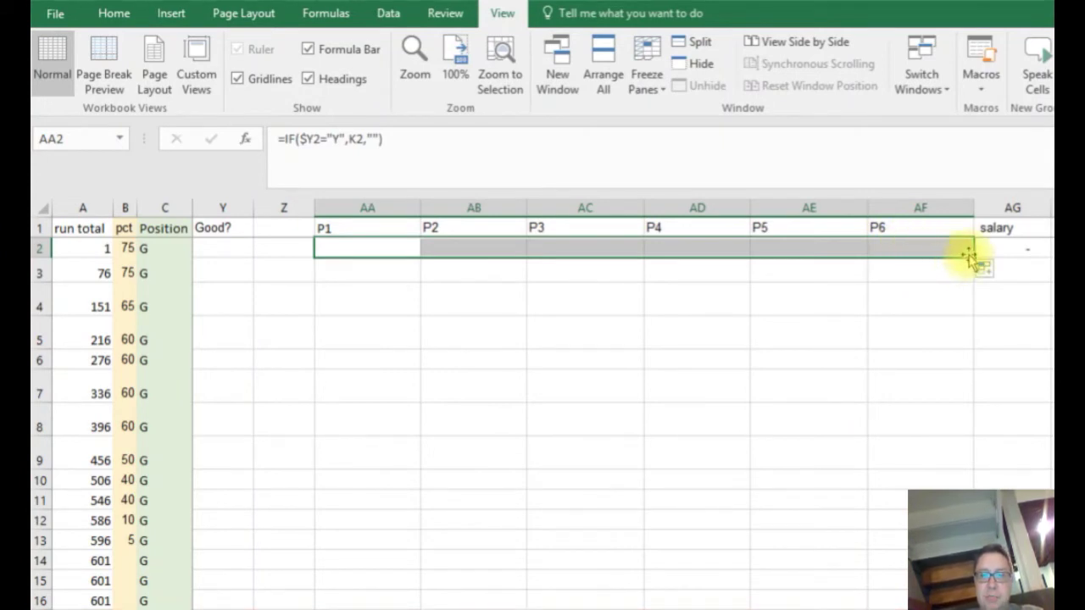
drag(976, 257, 966, 468)
click(812, 417)
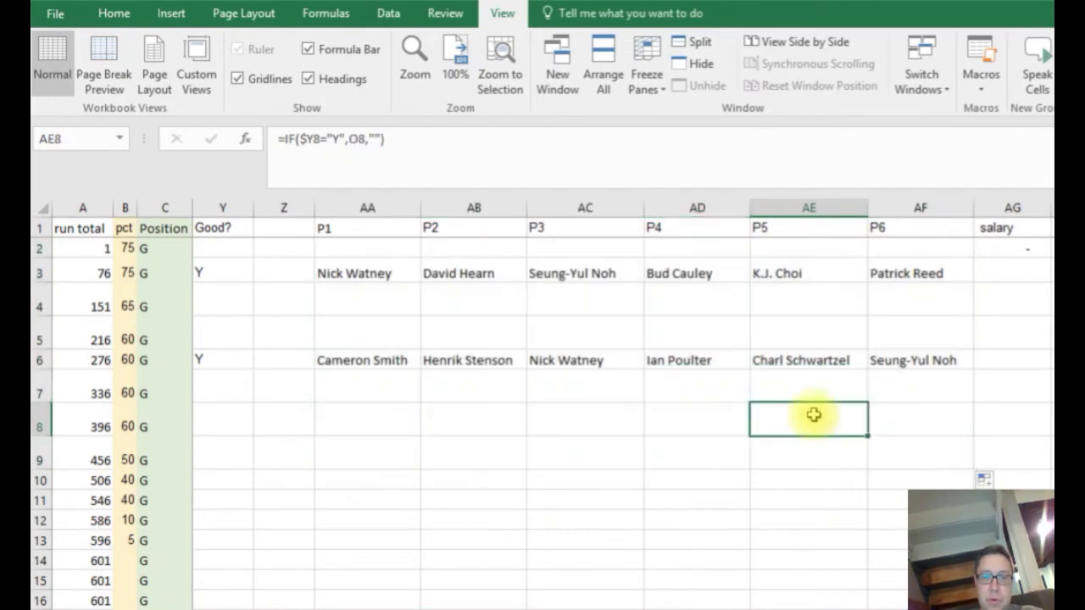
scroll(809, 352, left, 10)
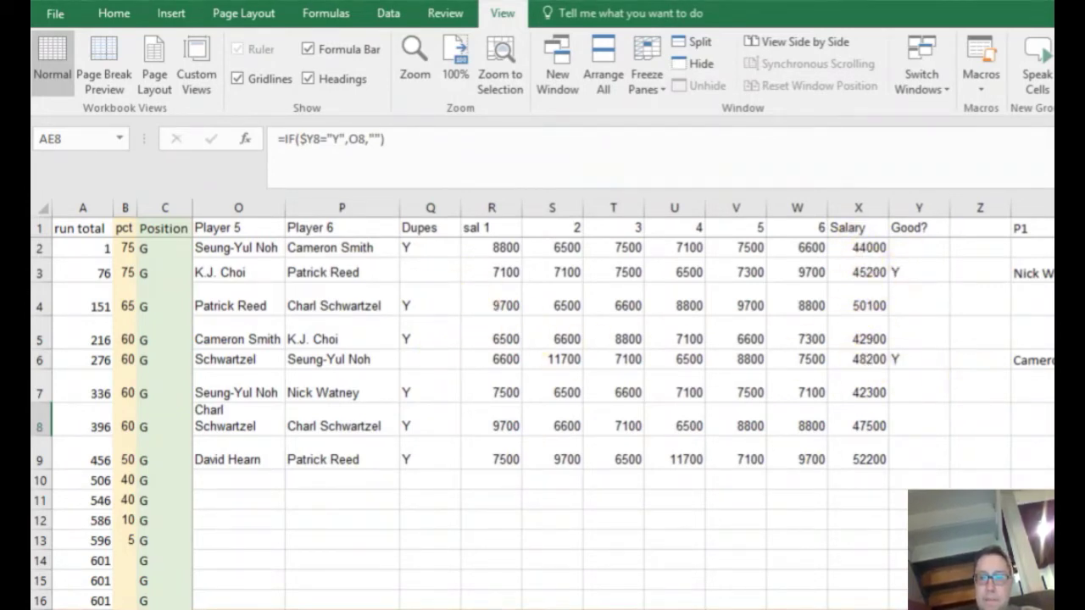
scroll(593, 381, right, 5)
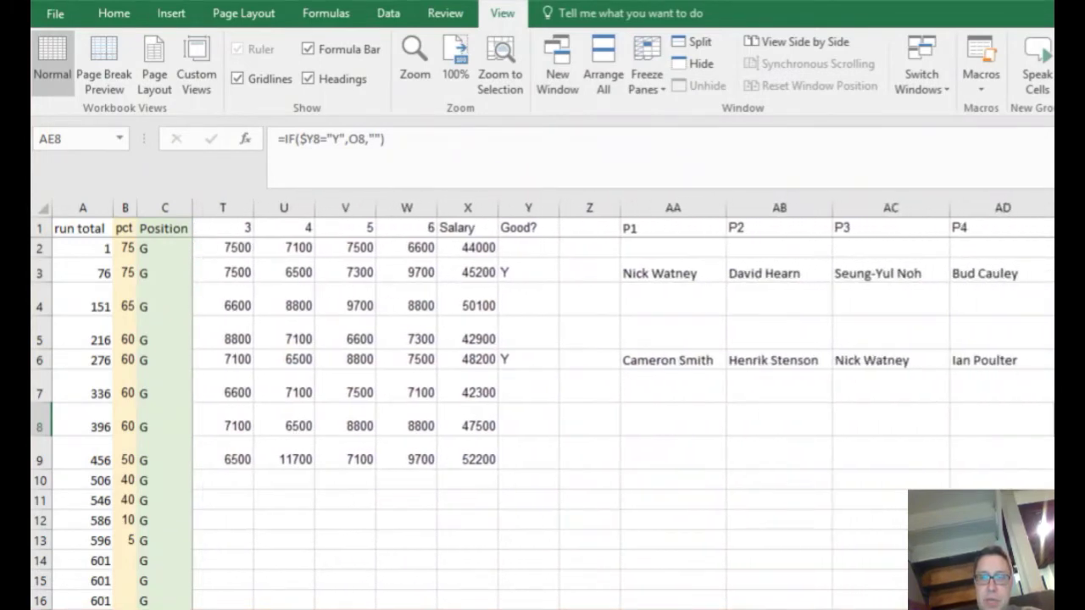
scroll(759, 467, right, 6)
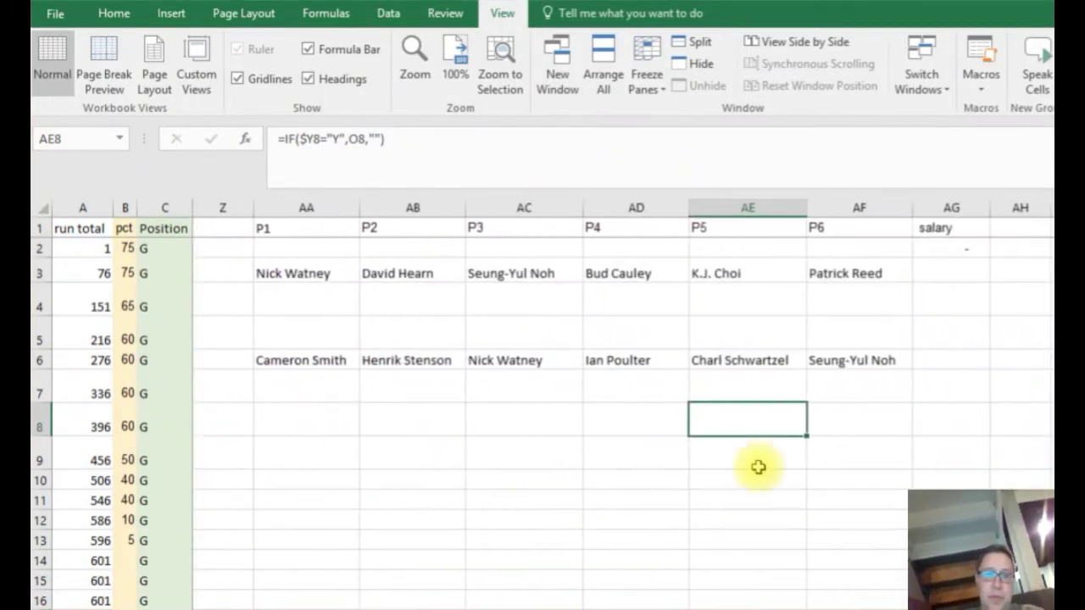
- Fill the salary formula from AG2 down to row 8 and check it against the extracted lineup in row 5
click(859, 275)
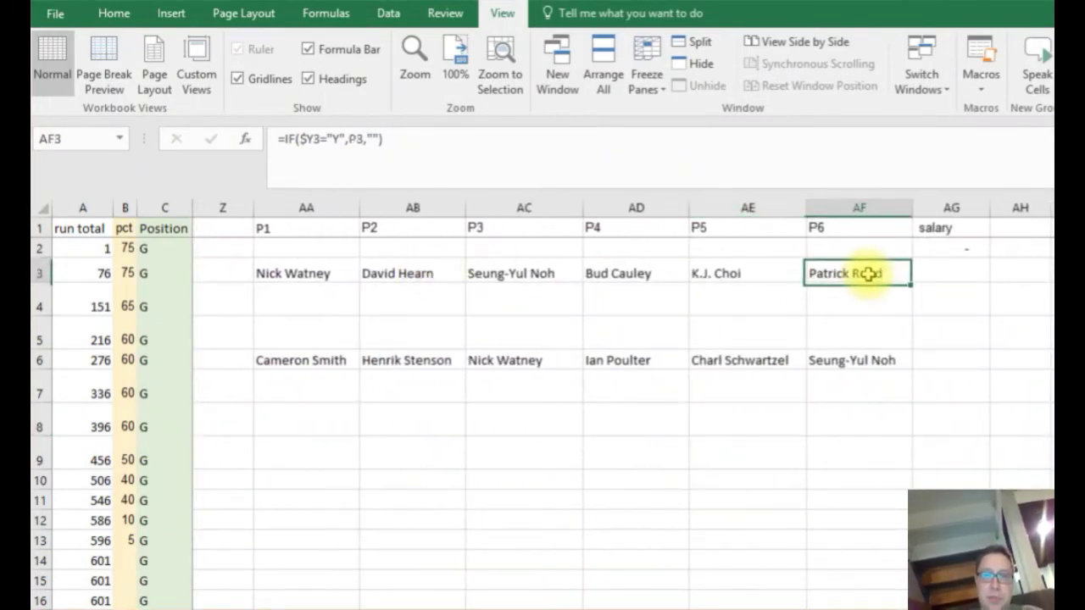
click(942, 278)
click(947, 247)
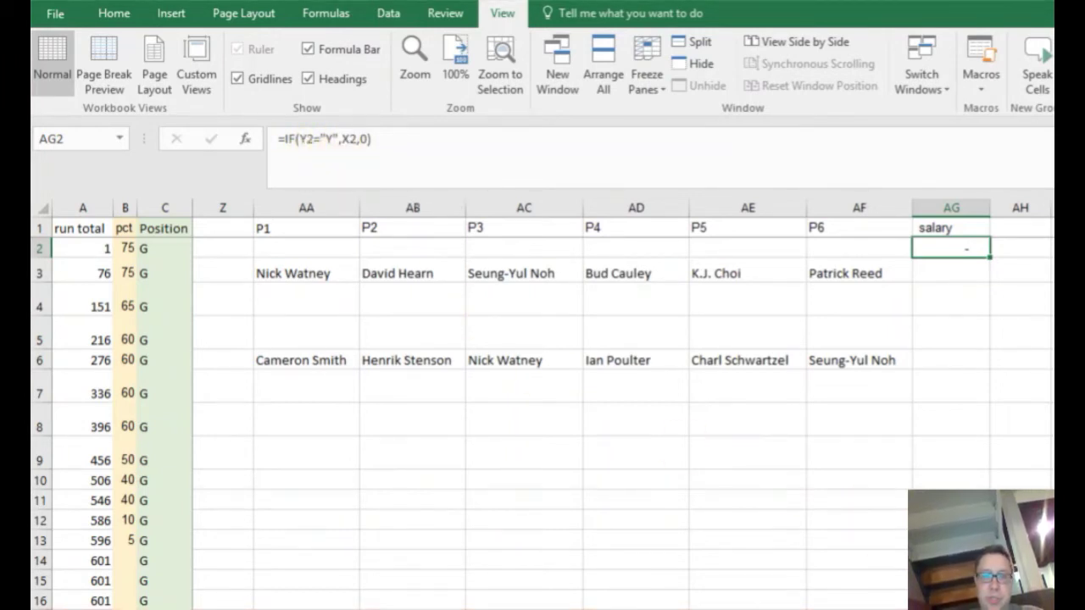
scroll(468, 332, left, 2)
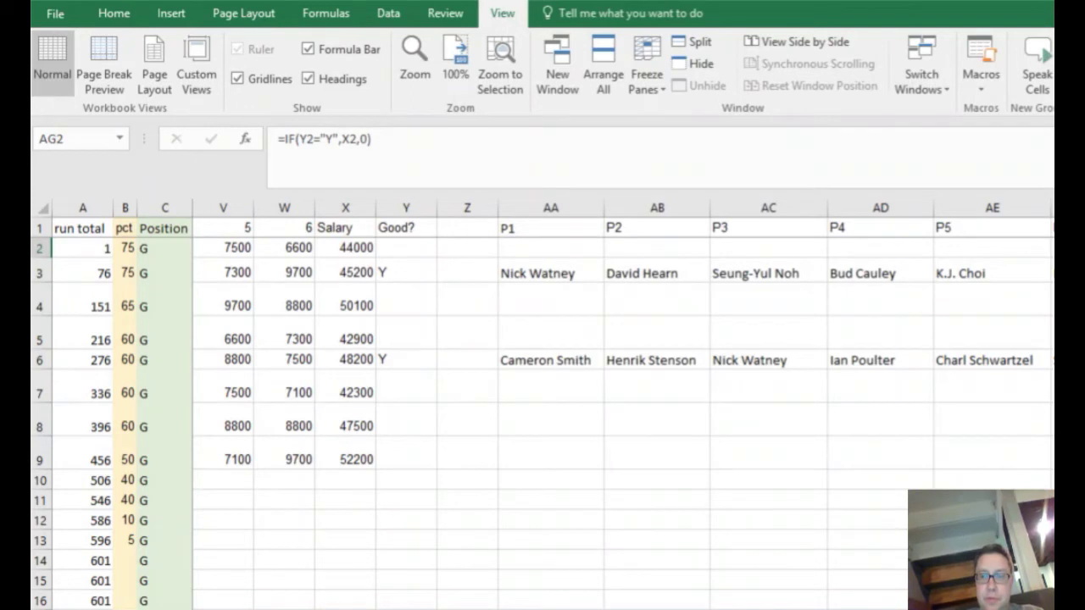
scroll(542, 407, right, 2)
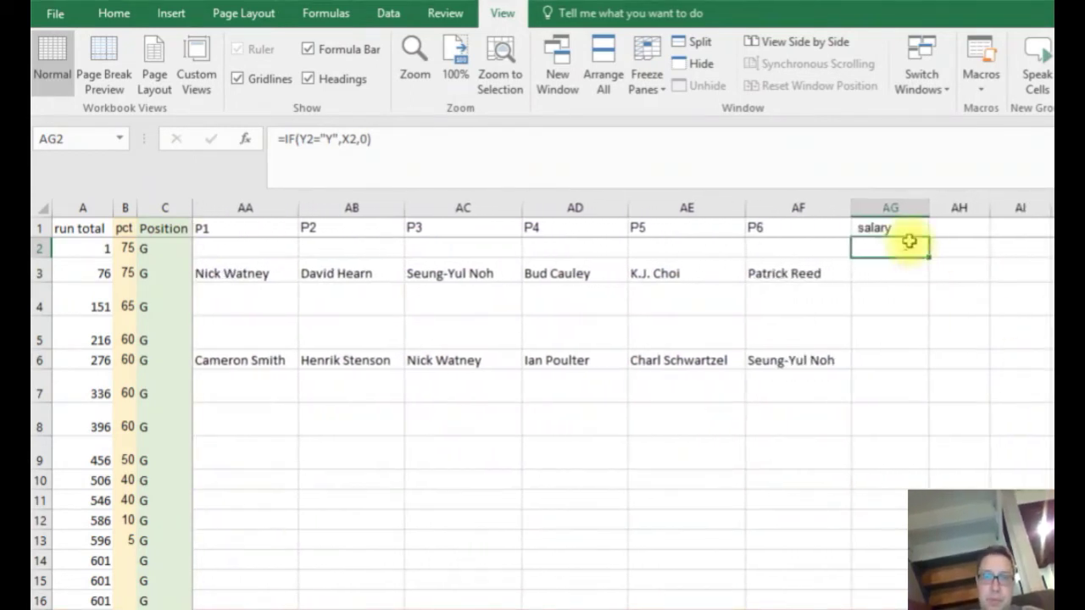
drag(930, 255, 923, 431)
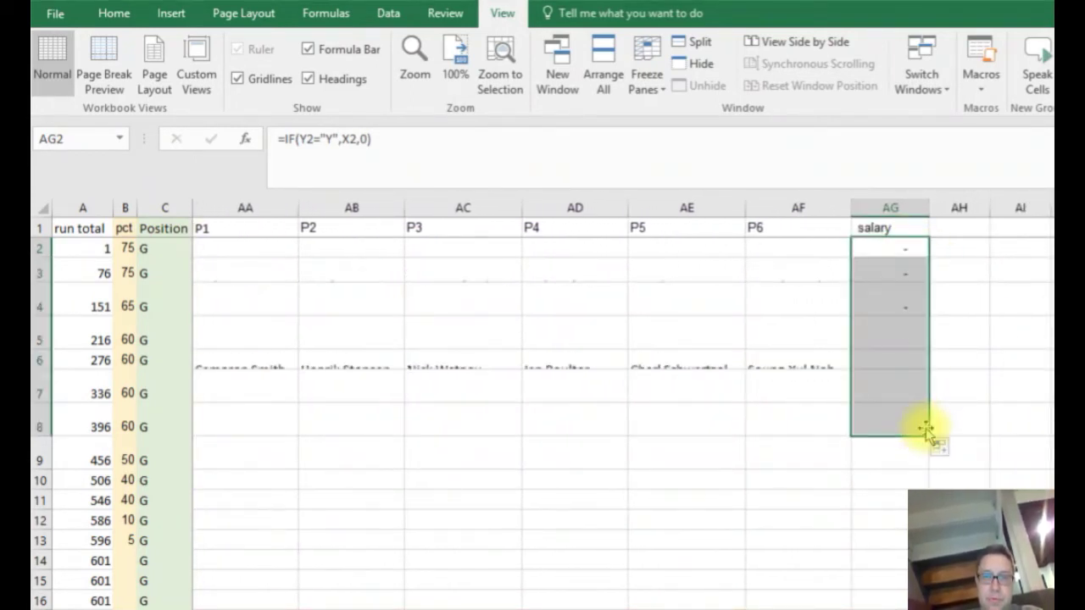
click(897, 270)
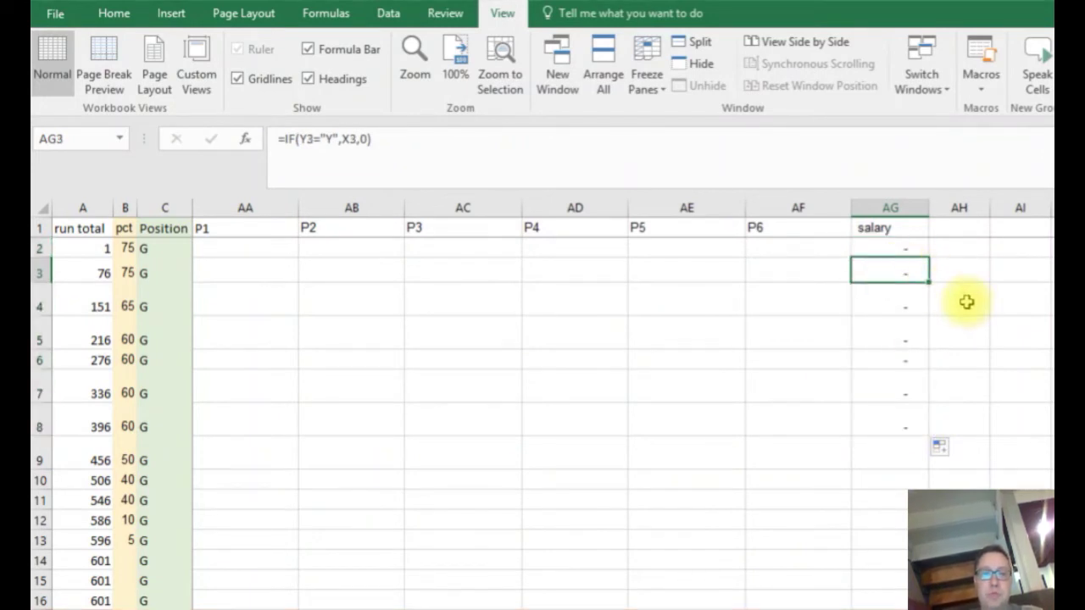
click(966, 302)
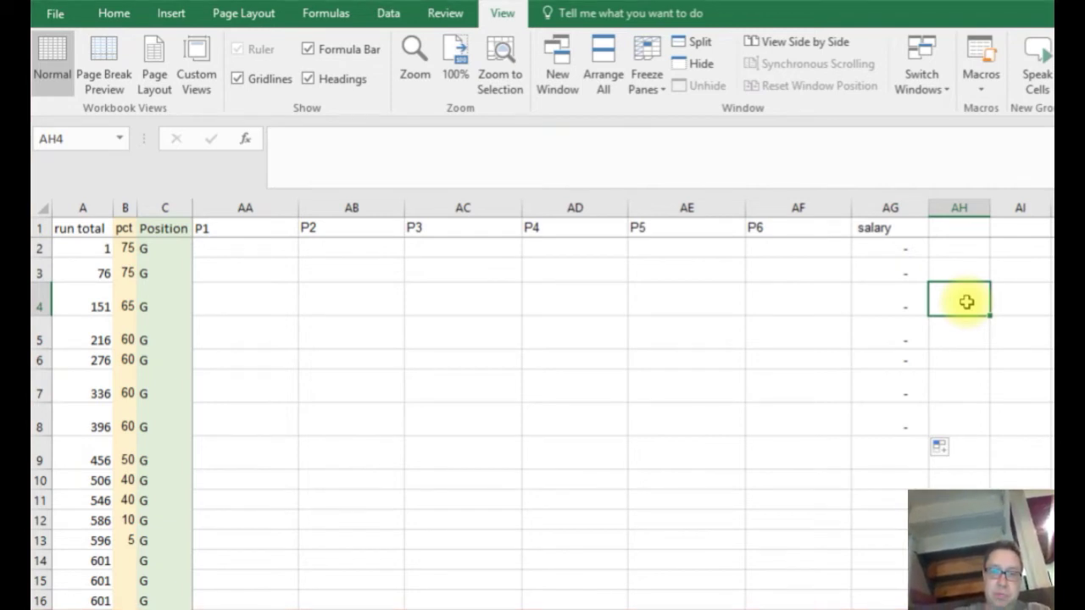
click(881, 340)
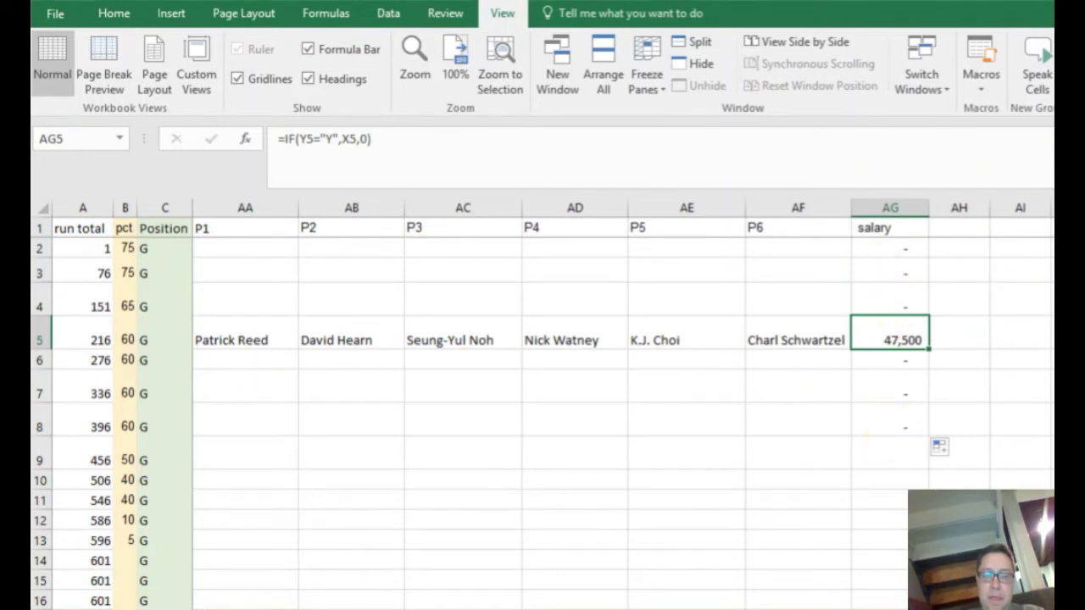
scroll(623, 406, left, 2)
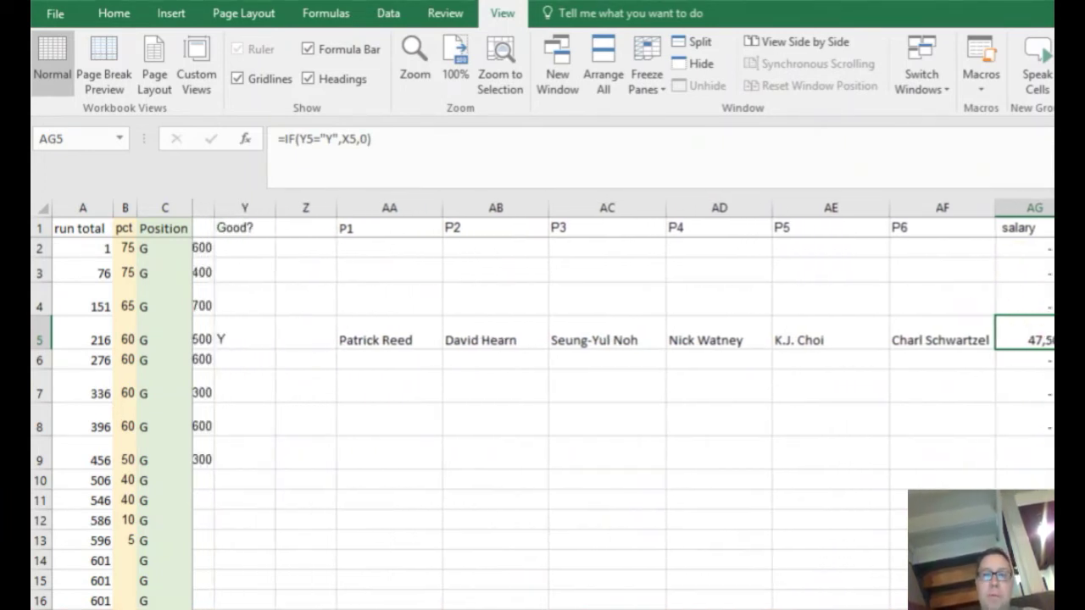
scroll(623, 407, left, 4)
scroll(623, 407, left, 8)
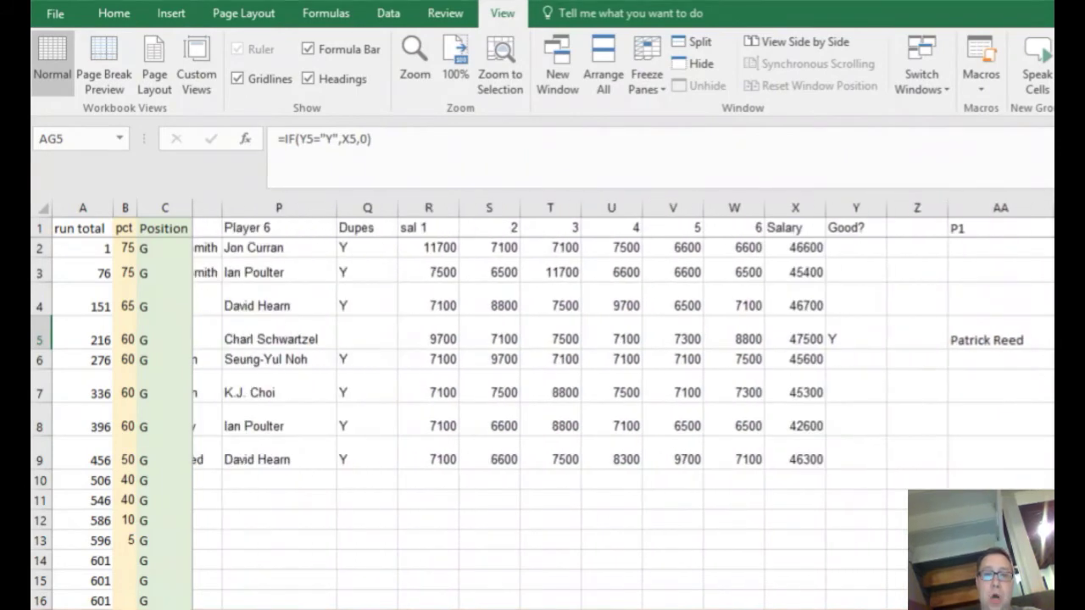
scroll(623, 407, left, 4)
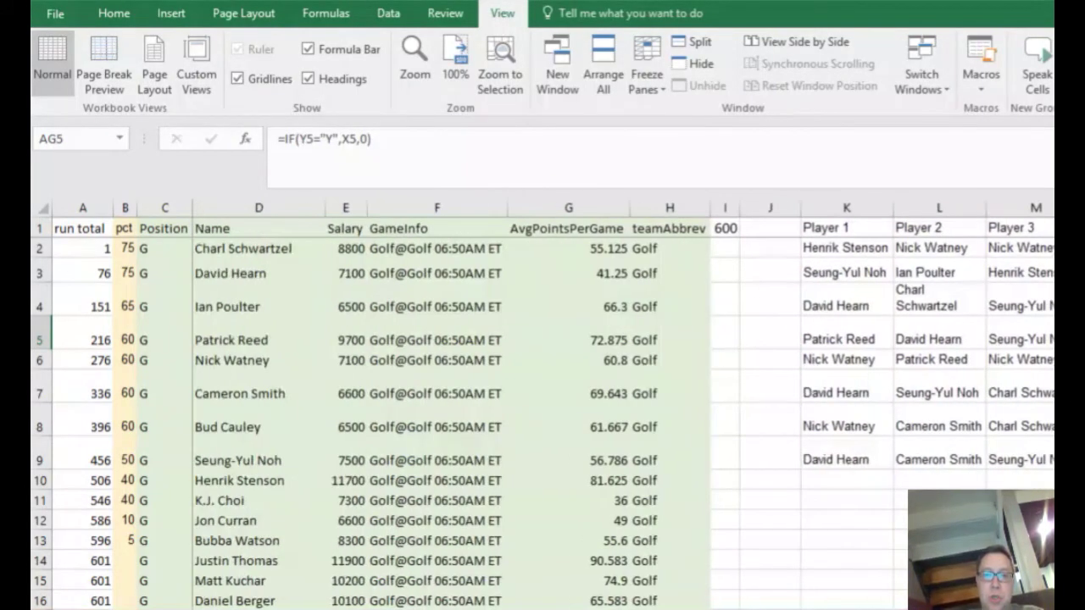
scroll(335, 495, right, 5)
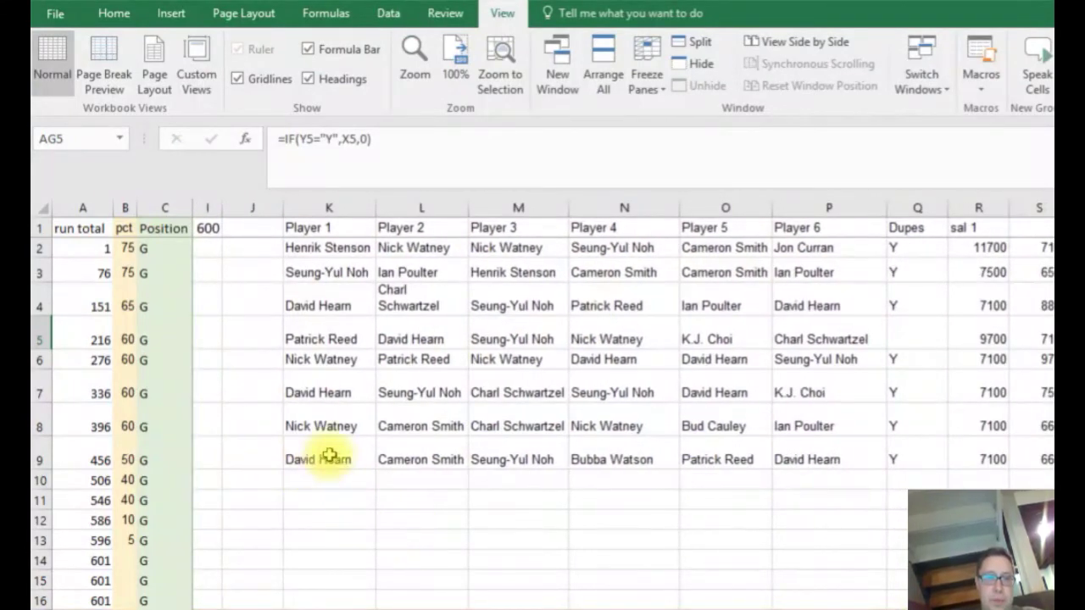
drag(323, 456, 865, 480)
drag(946, 469, 671, 456)
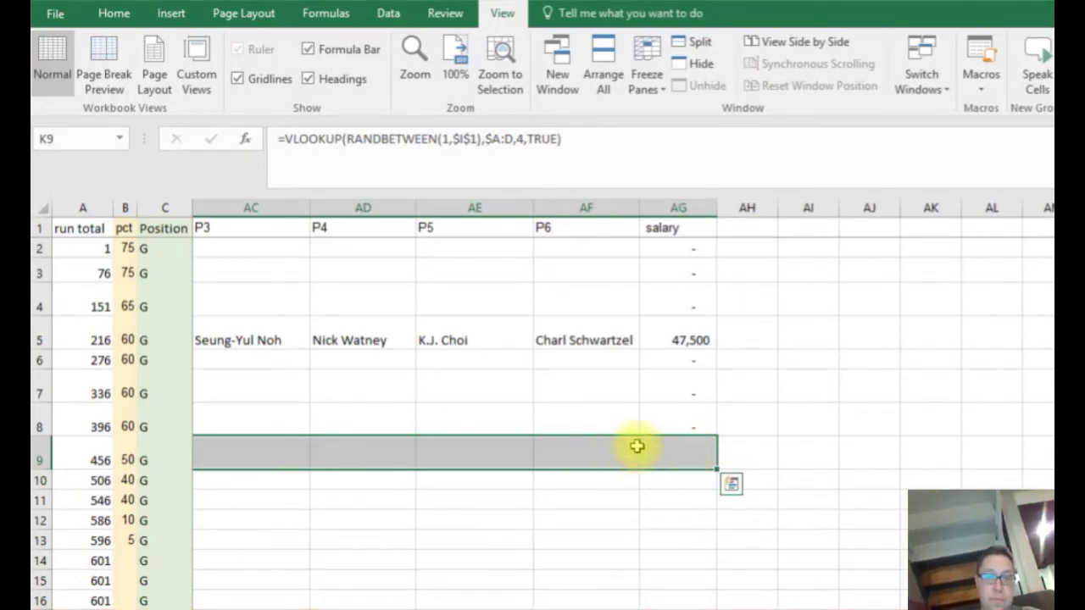
click(670, 456)
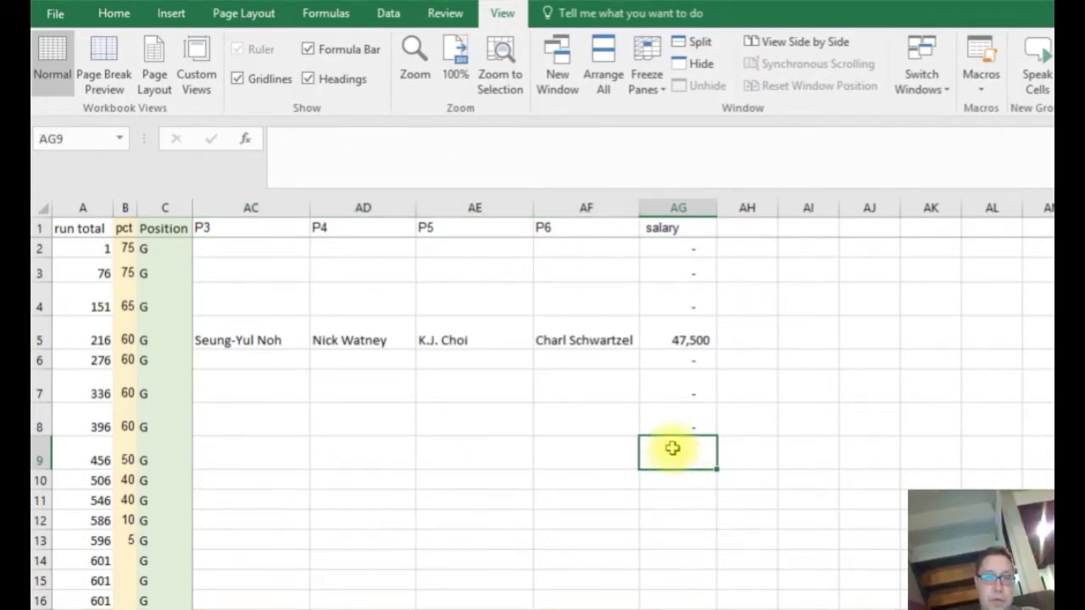
click(625, 458)
- Fill the row 8 lineup formulas in K8:AG8 down to row 6832
drag(687, 421, 830, 415)
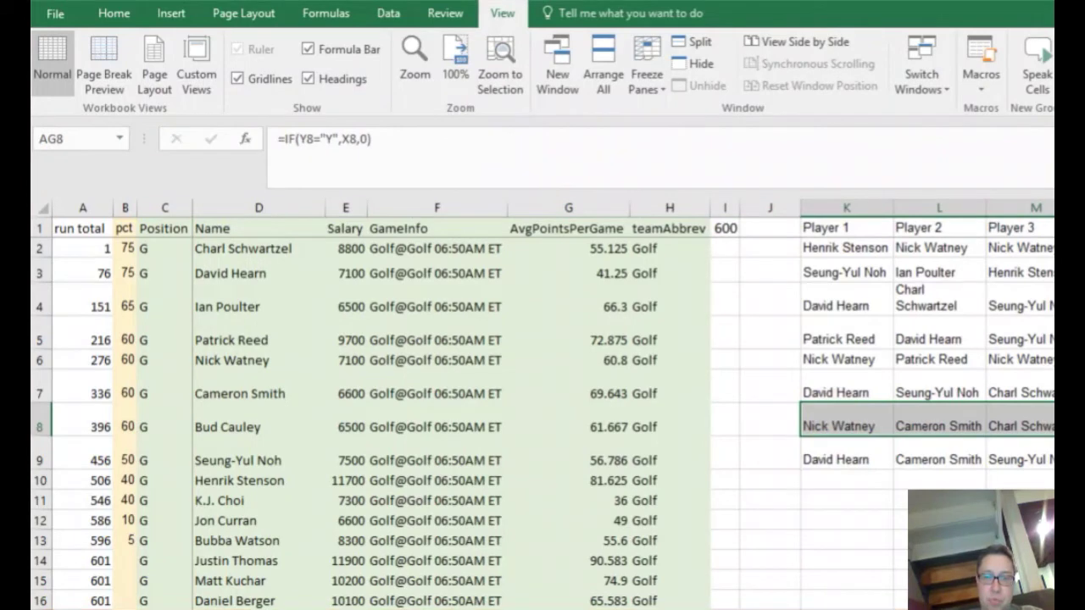
scroll(542, 407, right, 6)
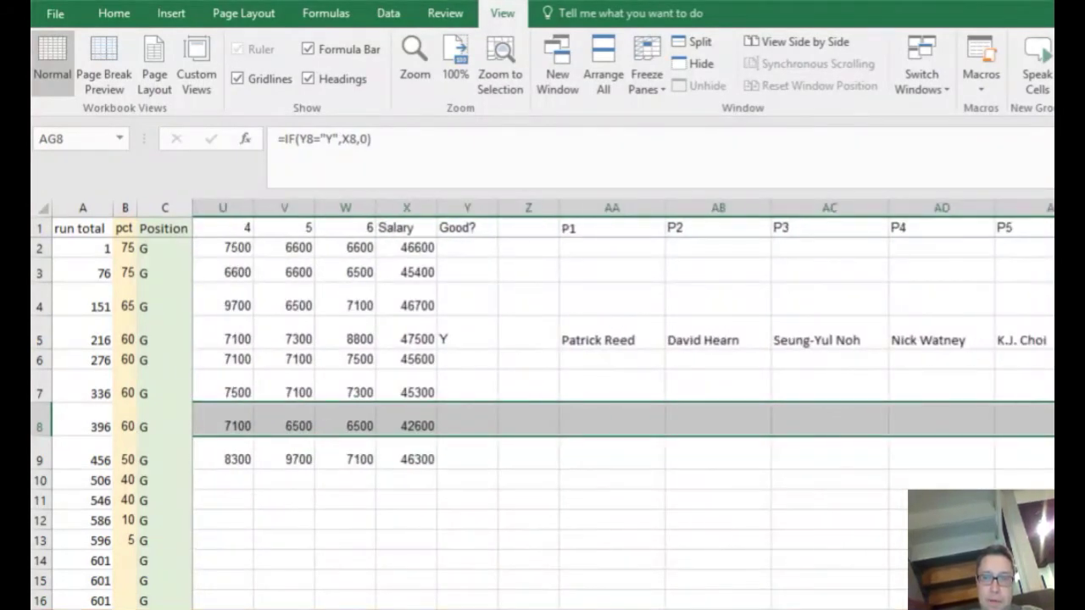
scroll(943, 470, right, 4)
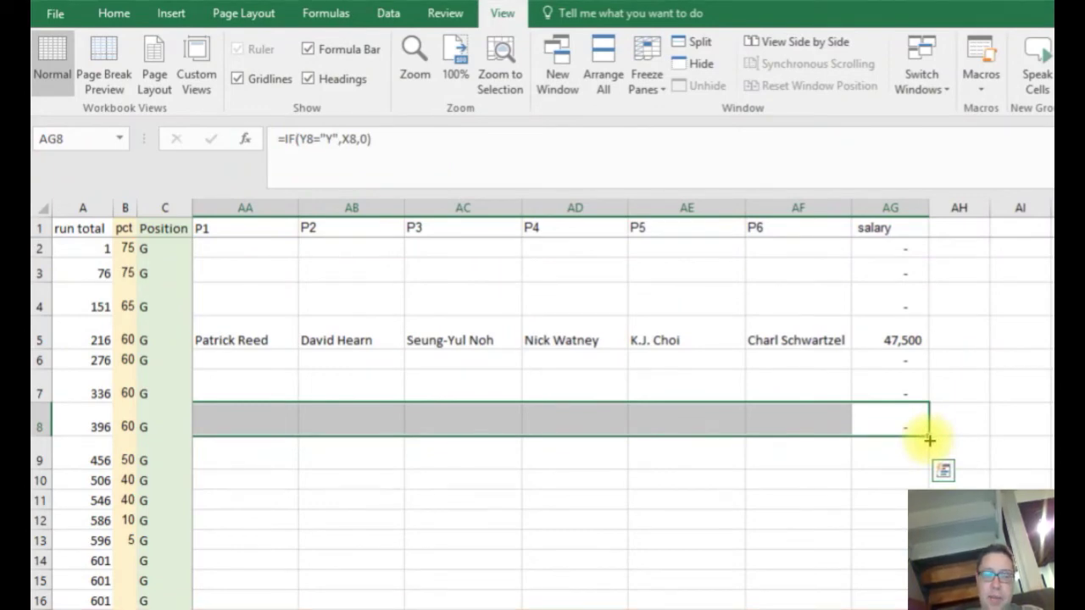
drag(929, 440, 936, 339)
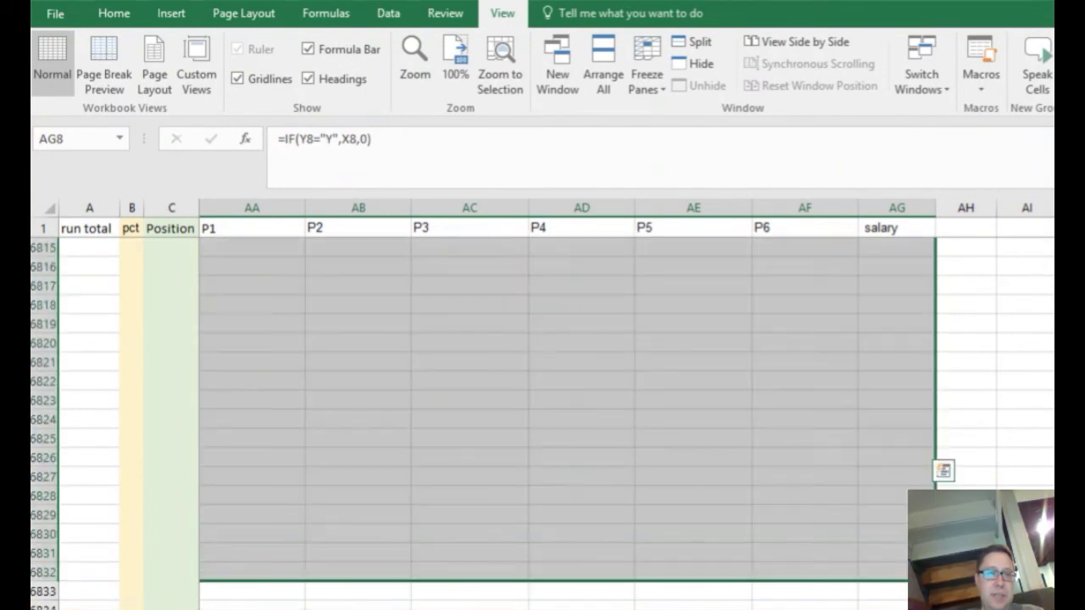
click(966, 526)
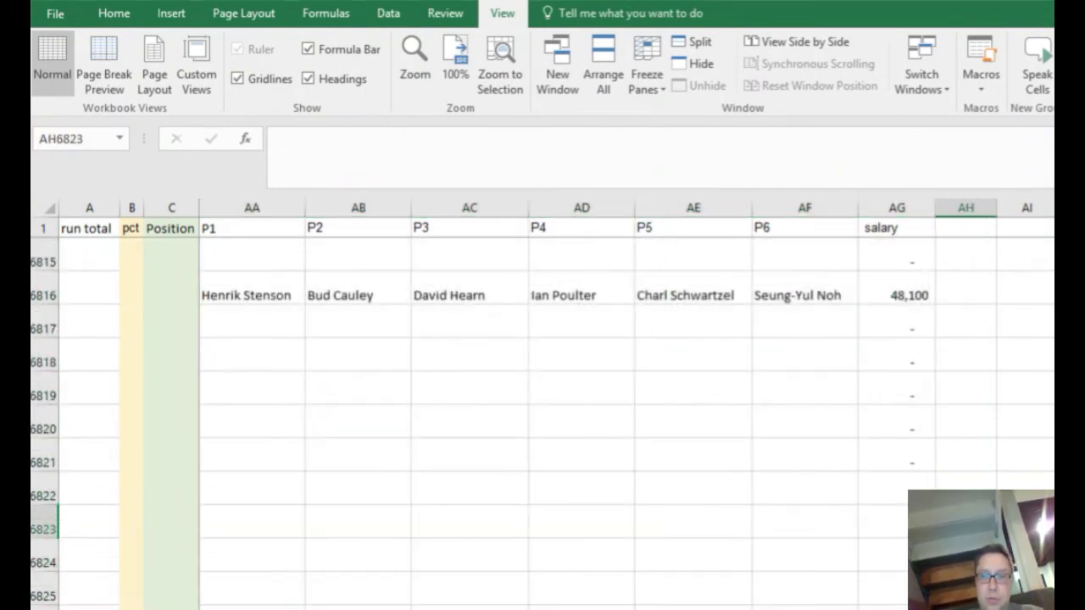
- Recalculate the sheet to generate new random lineups and look through the first rows for valid lineups in the Good? and P1 to P4 columns
scroll(543, 407, up, 20)
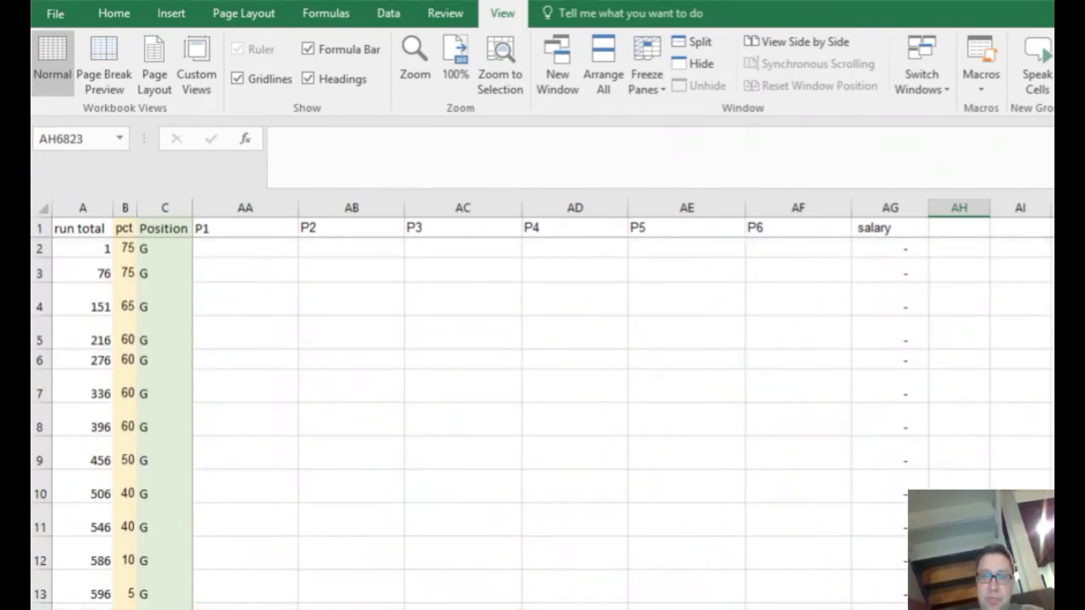
scroll(623, 406, left, 5)
scroll(622, 406, left, 2)
click(590, 267)
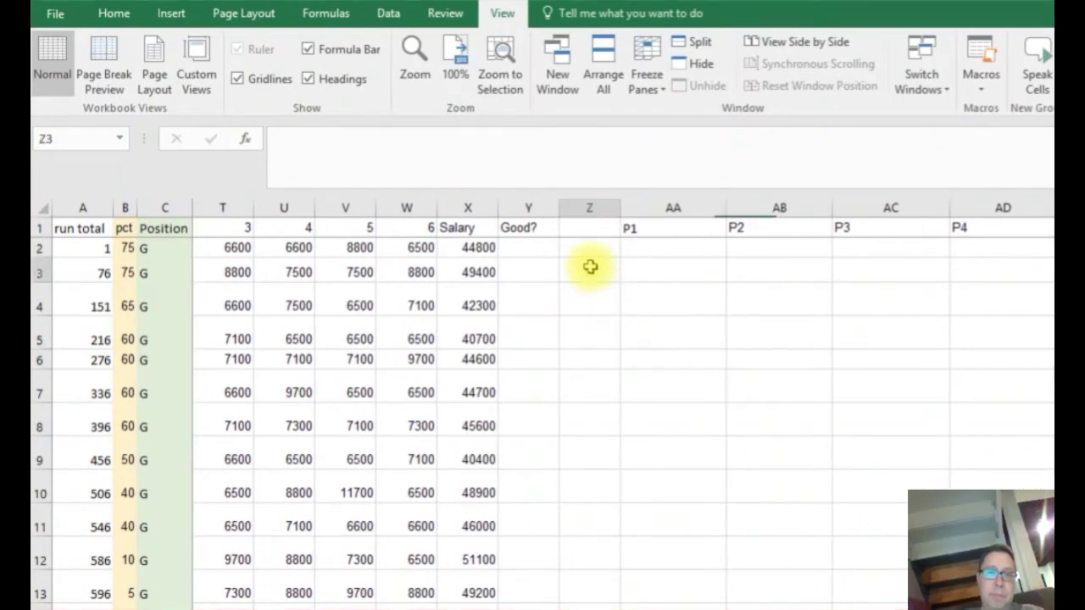
key(F9)
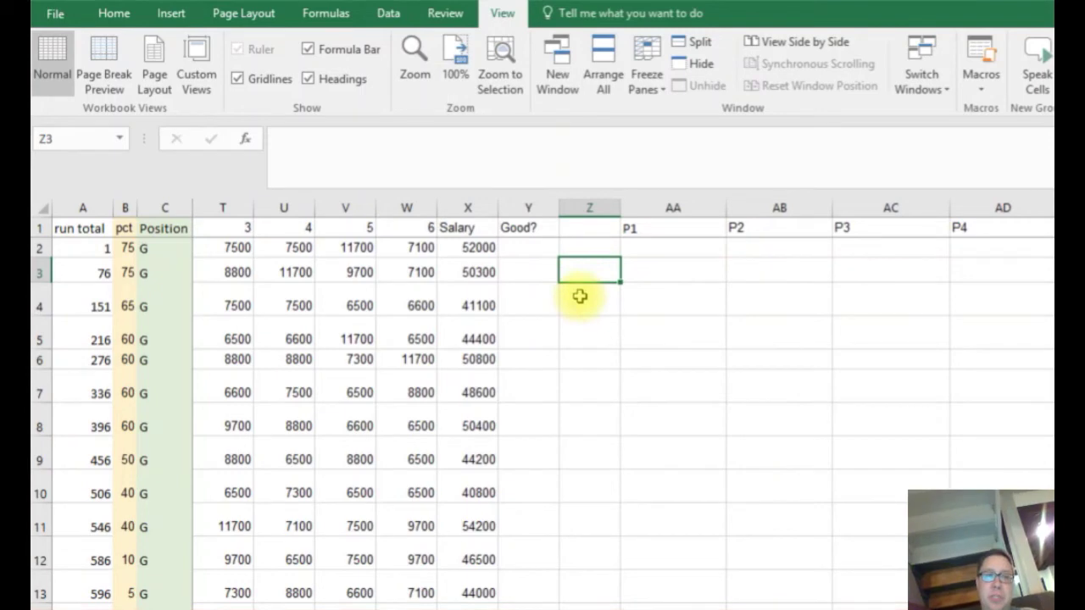
click(579, 333)
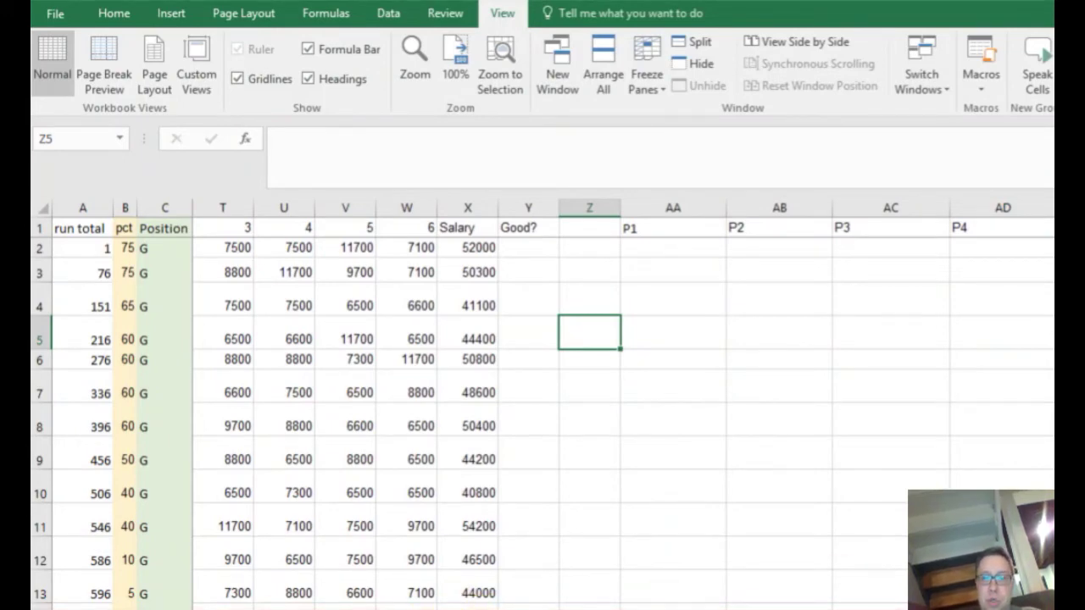
scroll(543, 407, down, 4)
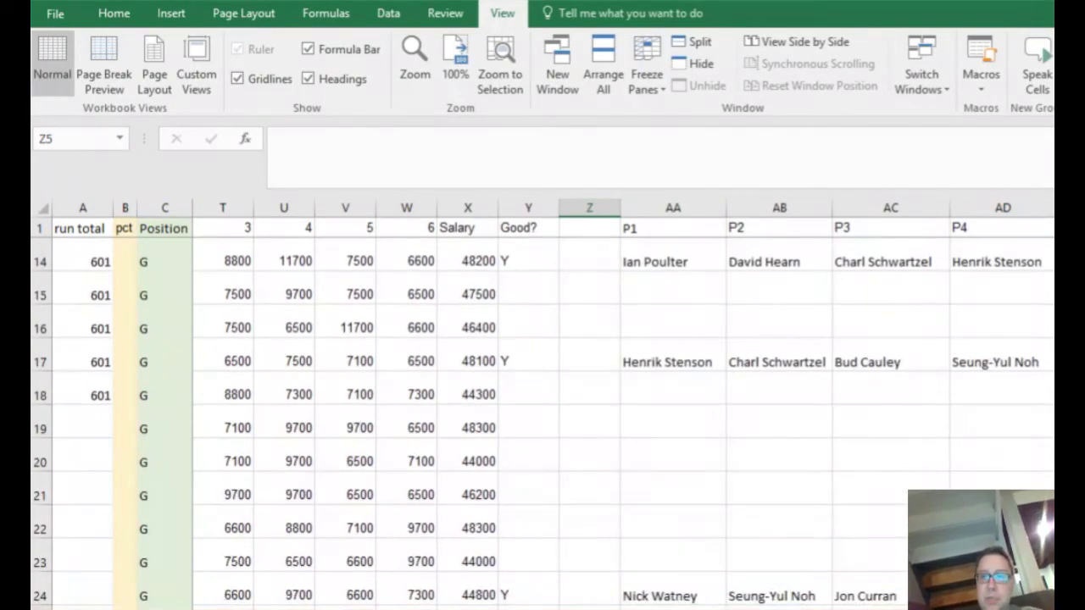
scroll(542, 407, up, 4)
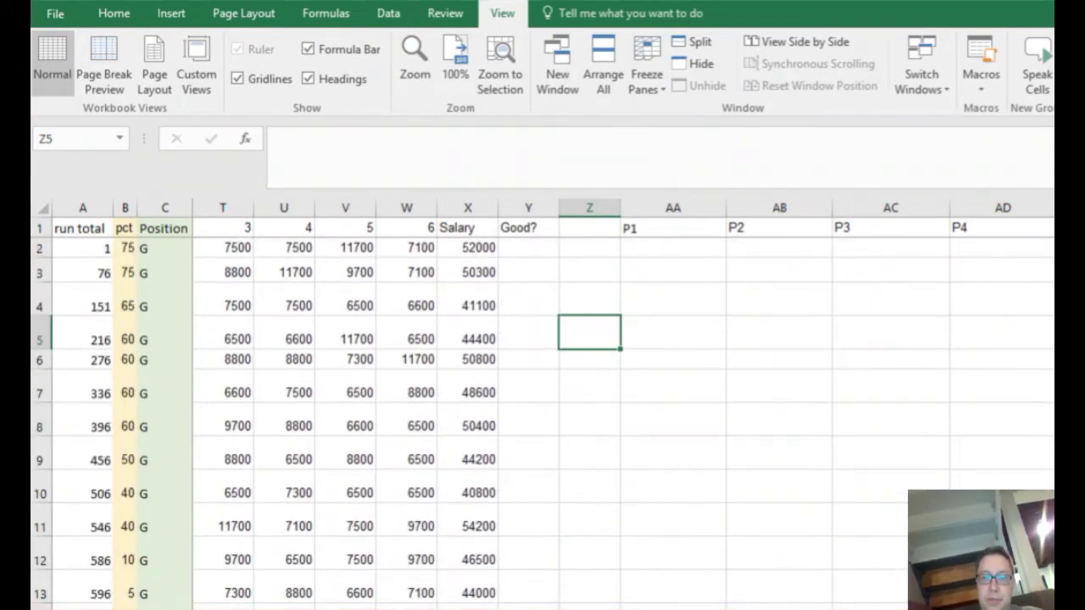
- Copy the P1 to P6 and salary columns AA:AG and paste them as values only at A1 of the blank sheet
scroll(543, 407, right, 6)
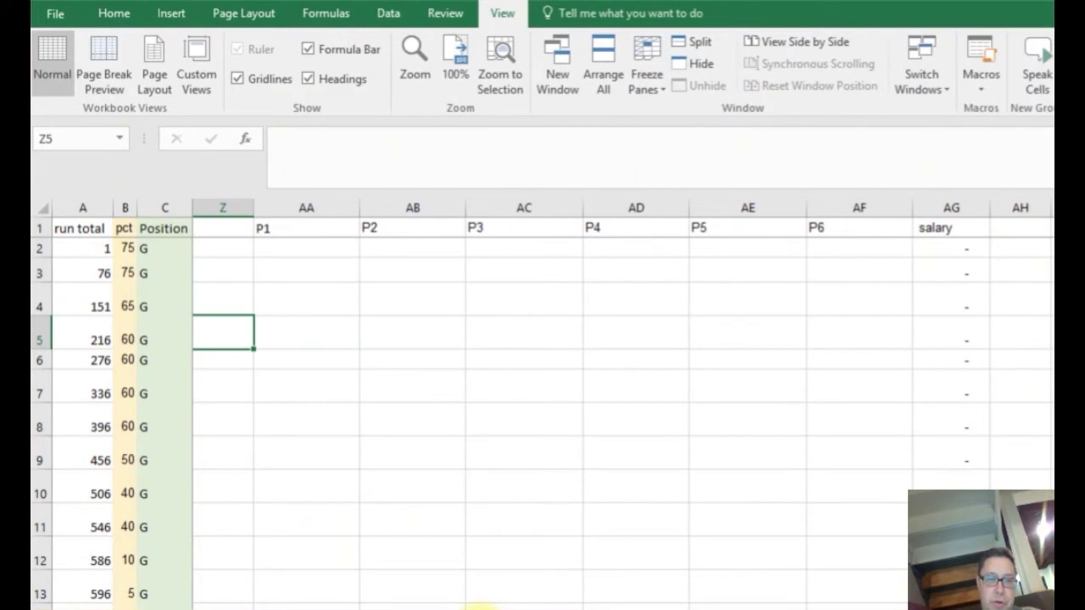
click(436, 607)
click(206, 607)
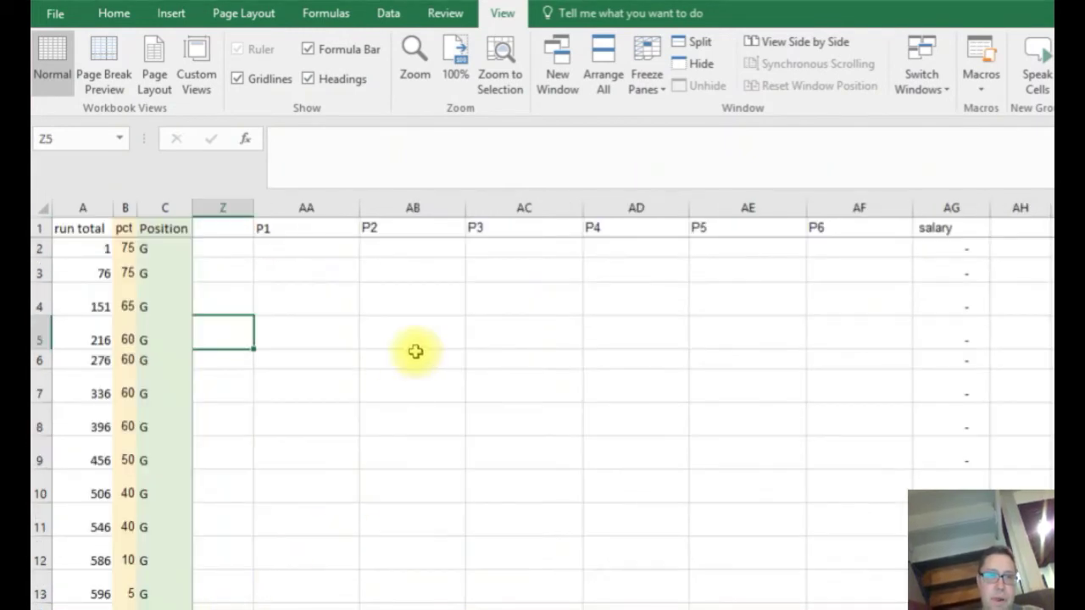
click(319, 207)
drag(319, 208, 947, 213)
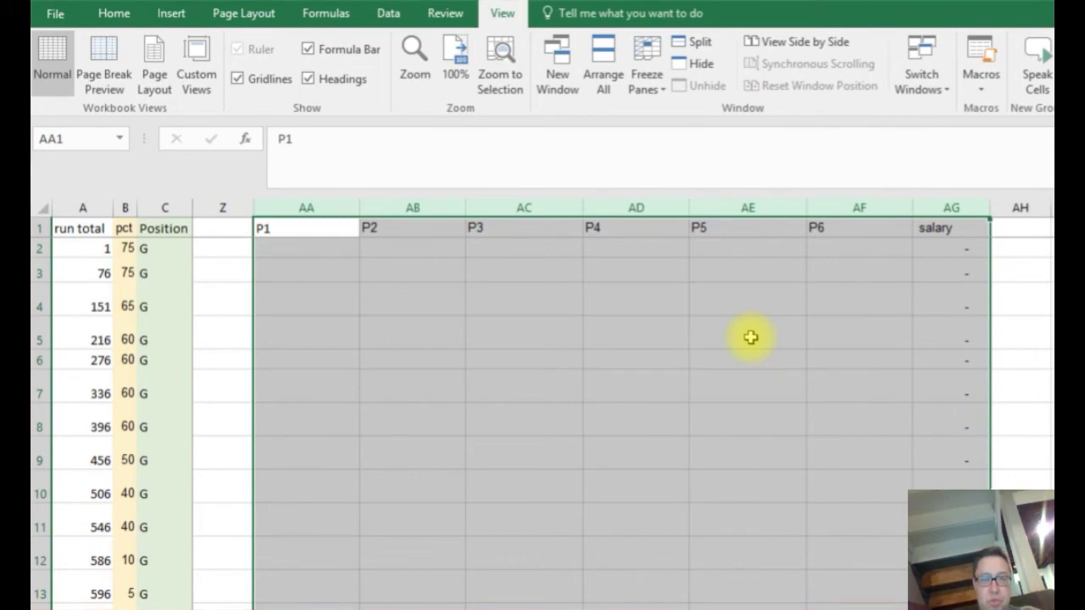
key(ctrl+c)
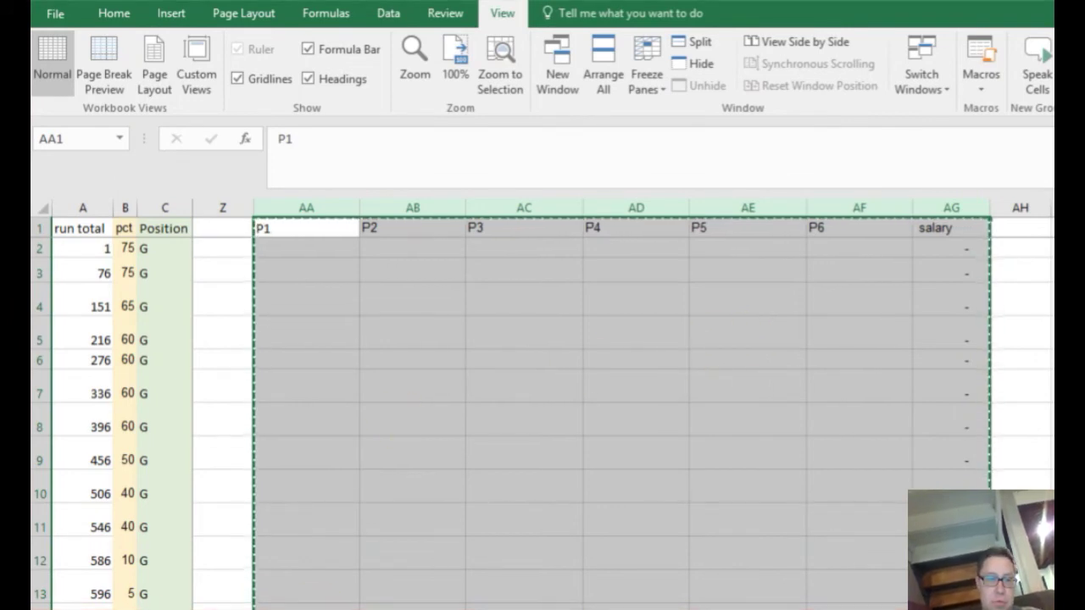
click(297, 605)
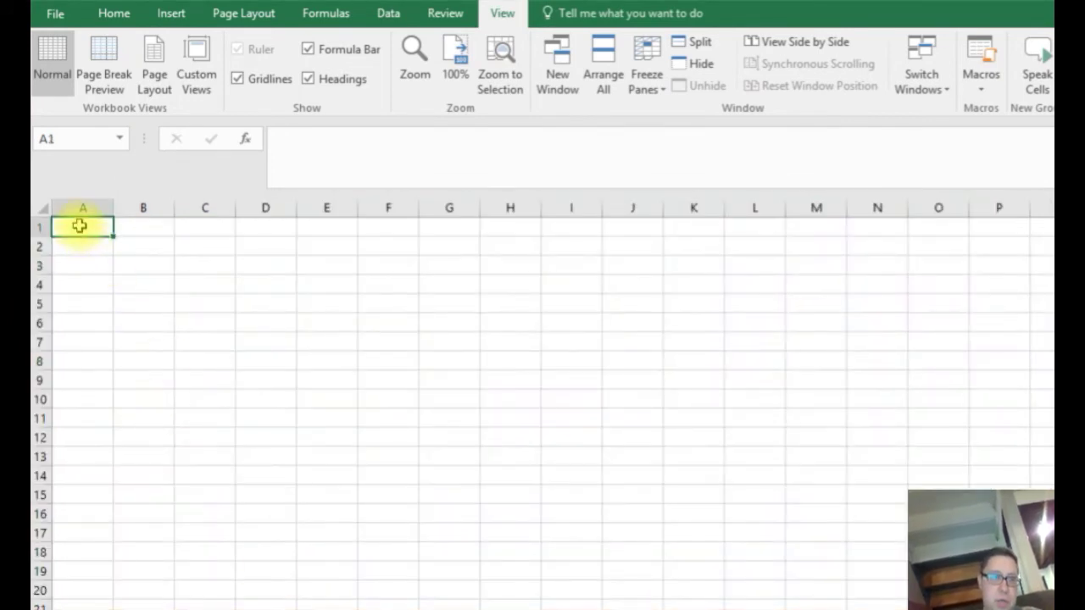
right_click(79, 225)
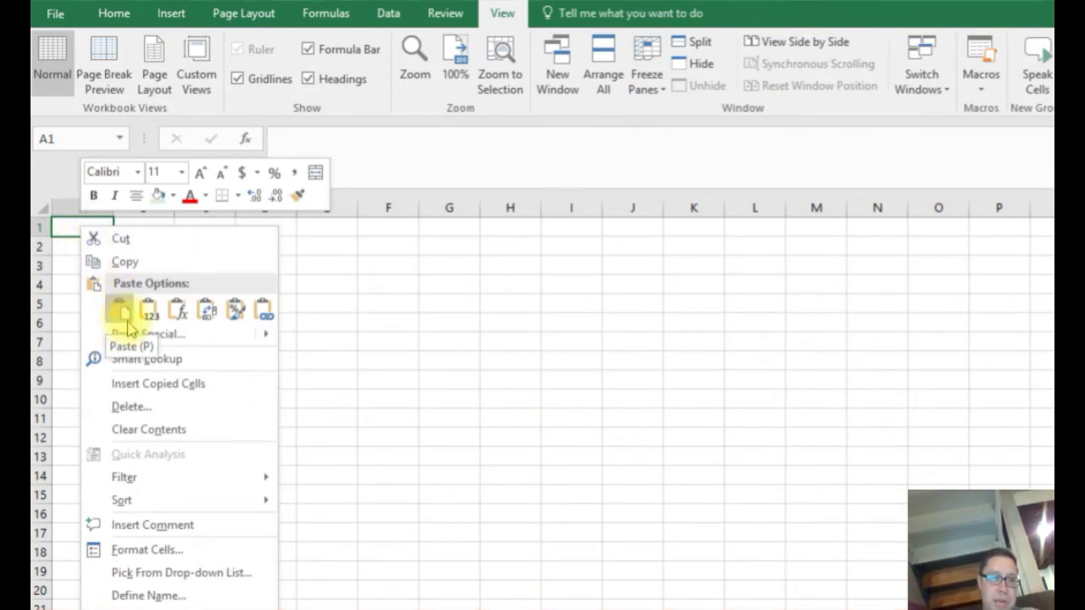
click(136, 334)
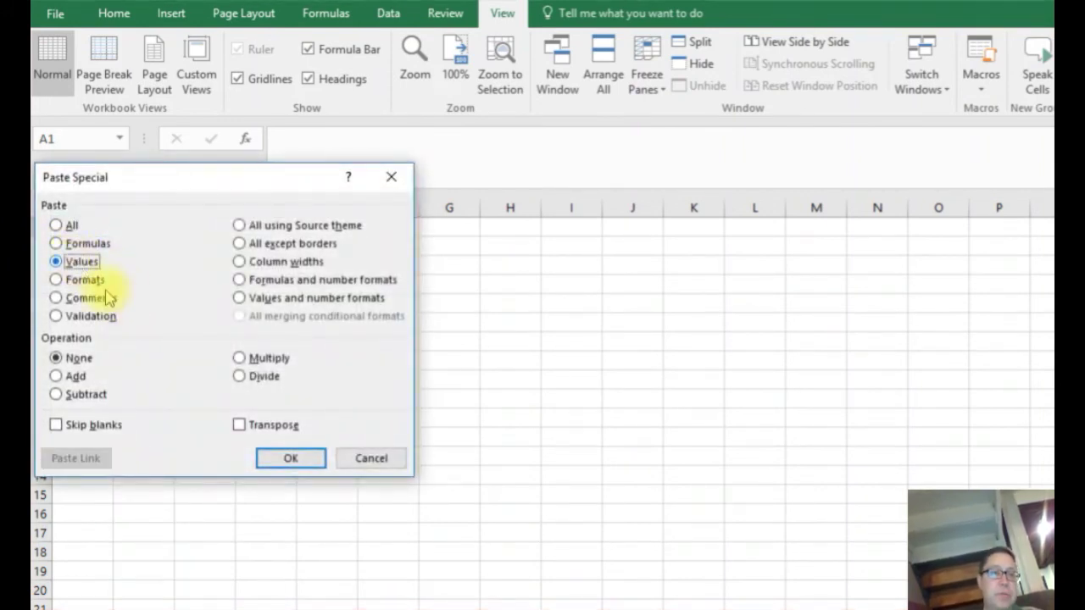
click(289, 458)
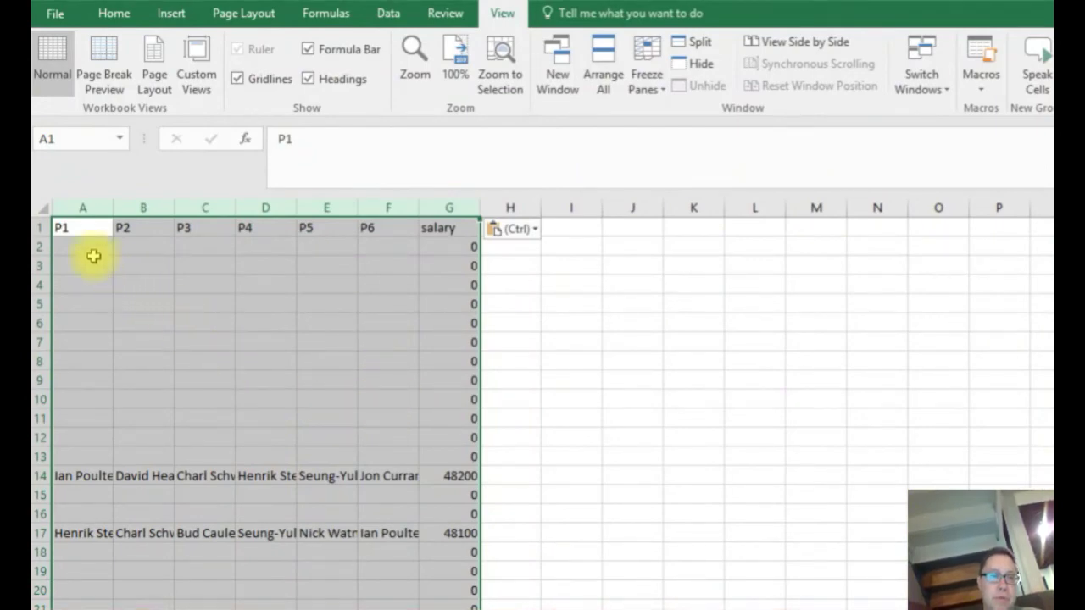
- Autofit all column widths on the pasted lineup sheet so the full player names fit
click(47, 213)
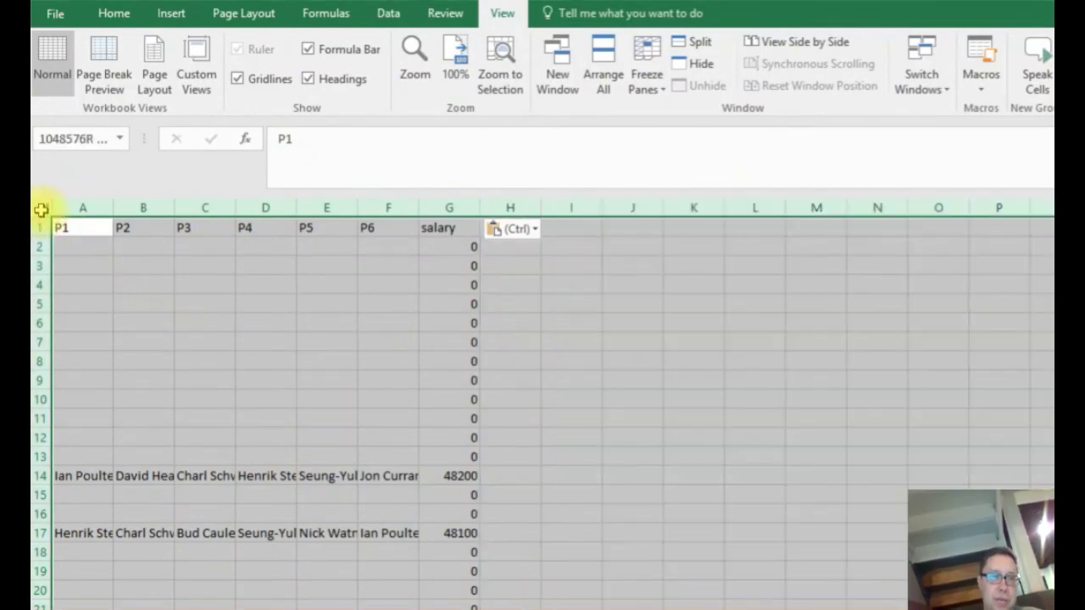
double_click(110, 209)
click(450, 279)
- Examine the pasted salary column, comparing the zero-salary rows with the lineups in rows 14 and 17
click(706, 249)
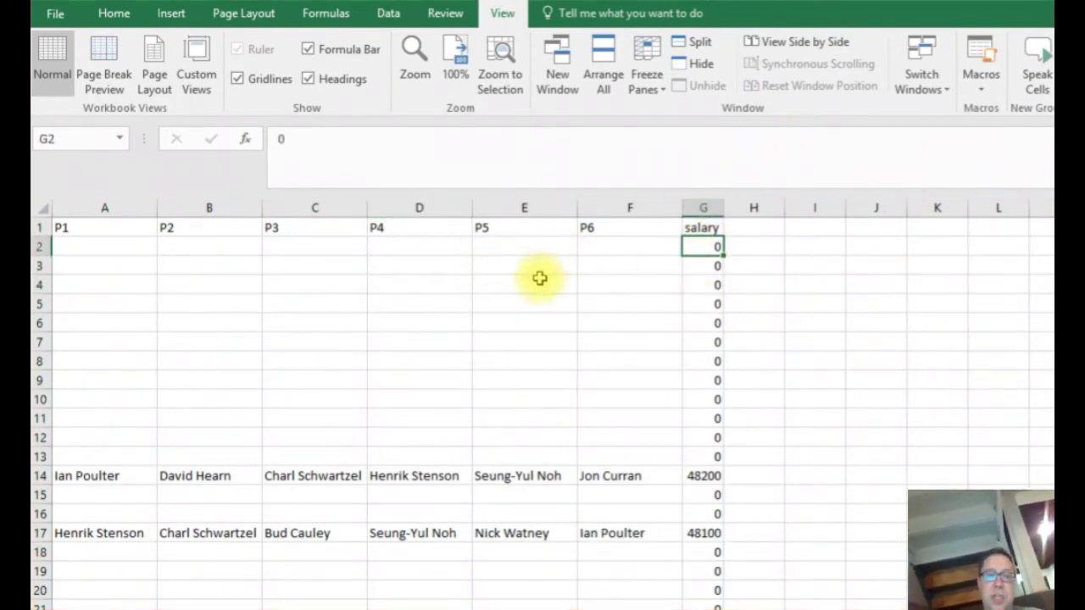
click(660, 270)
click(703, 265)
click(704, 343)
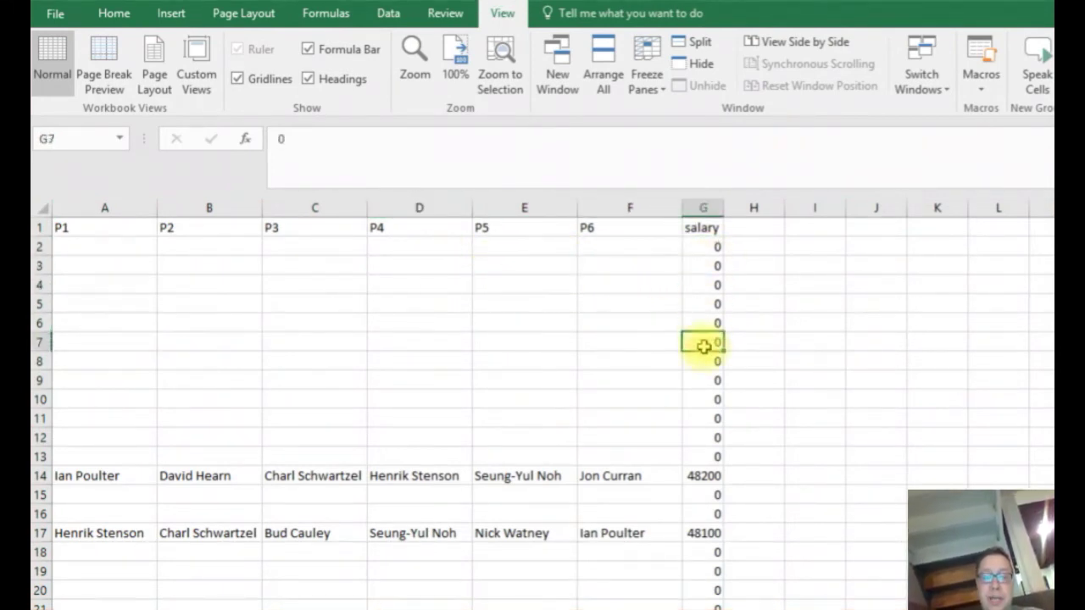
click(697, 475)
click(535, 480)
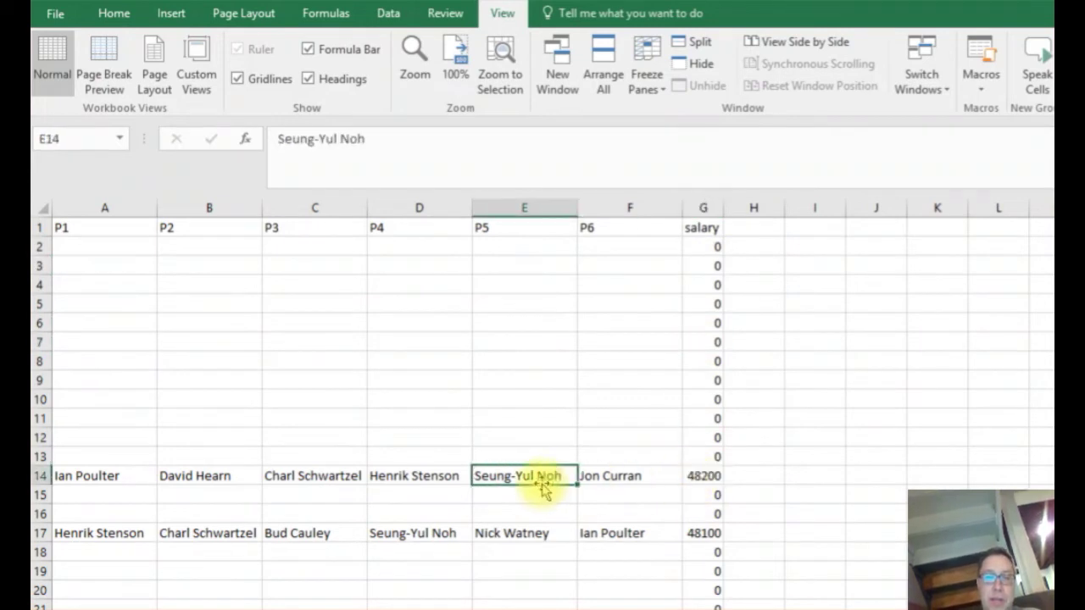
click(696, 477)
click(699, 533)
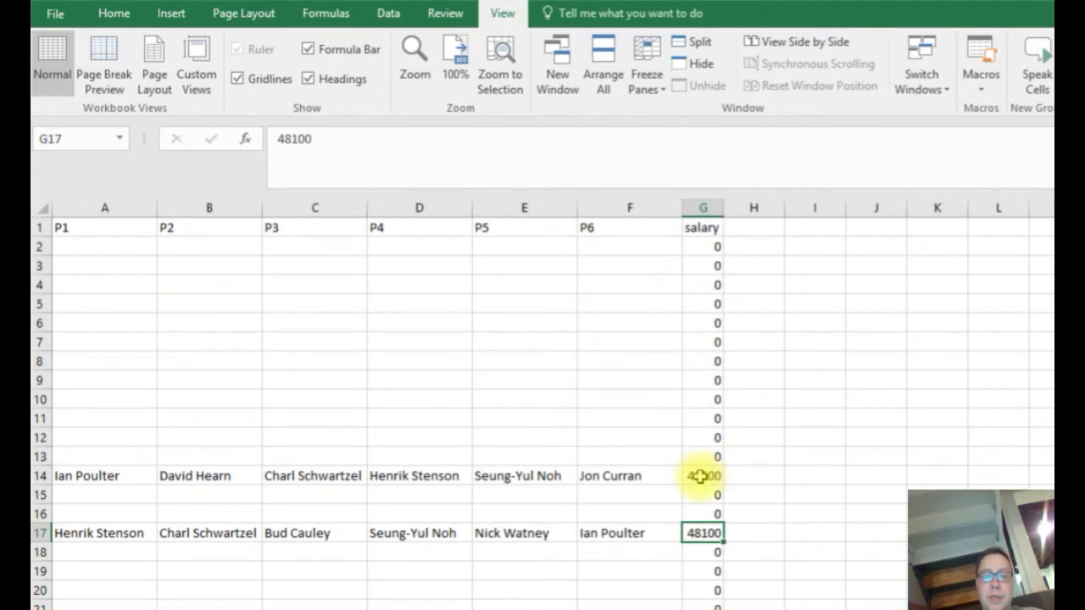
click(422, 481)
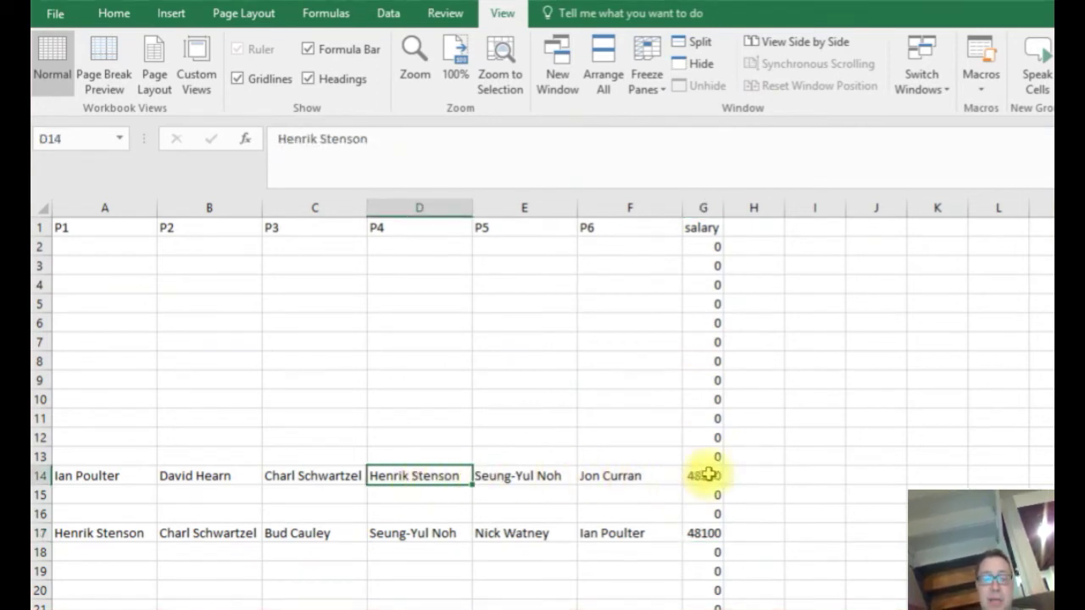
- Sort the pasted lineups by the salary column from largest to smallest
click(710, 249)
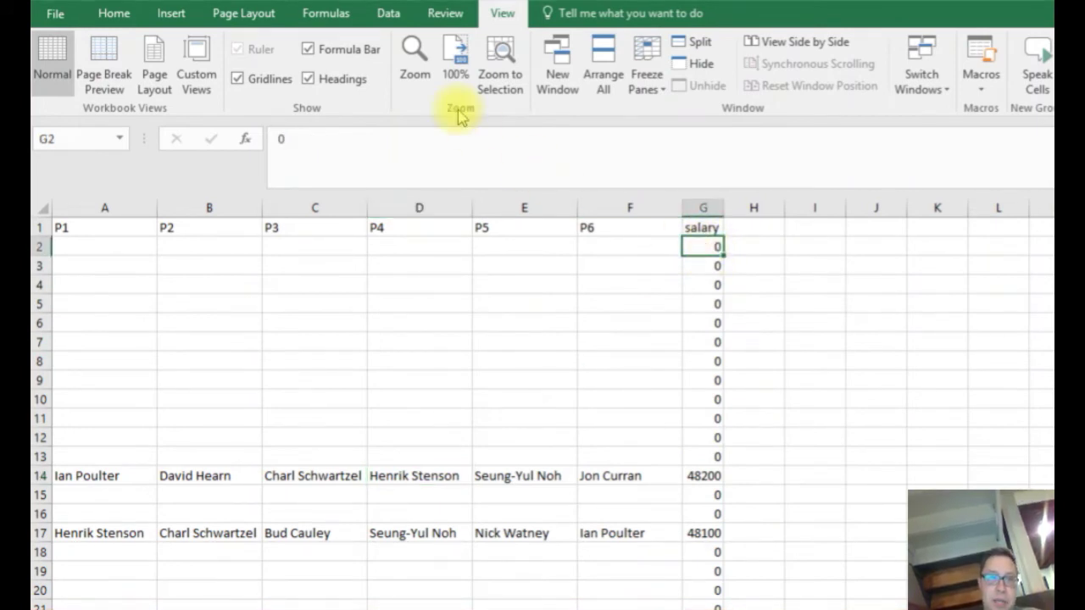
click(397, 17)
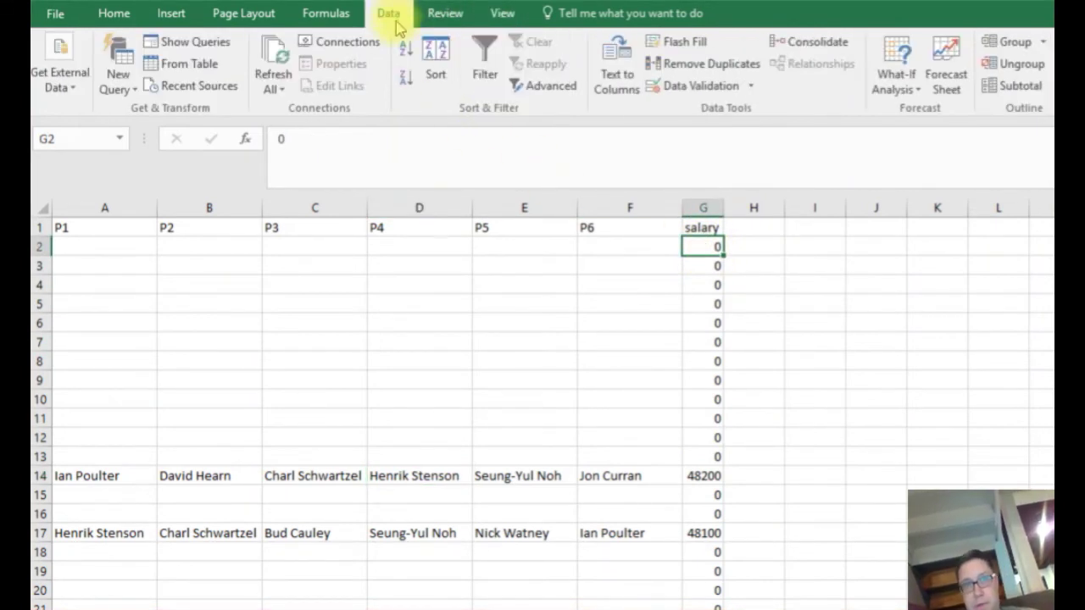
click(406, 82)
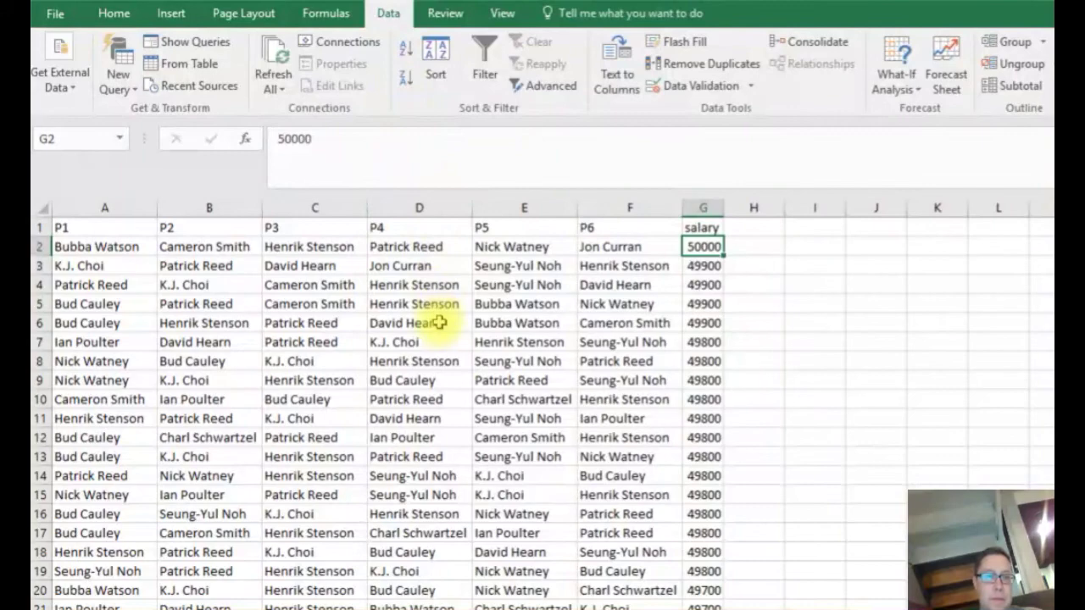
click(439, 323)
click(523, 343)
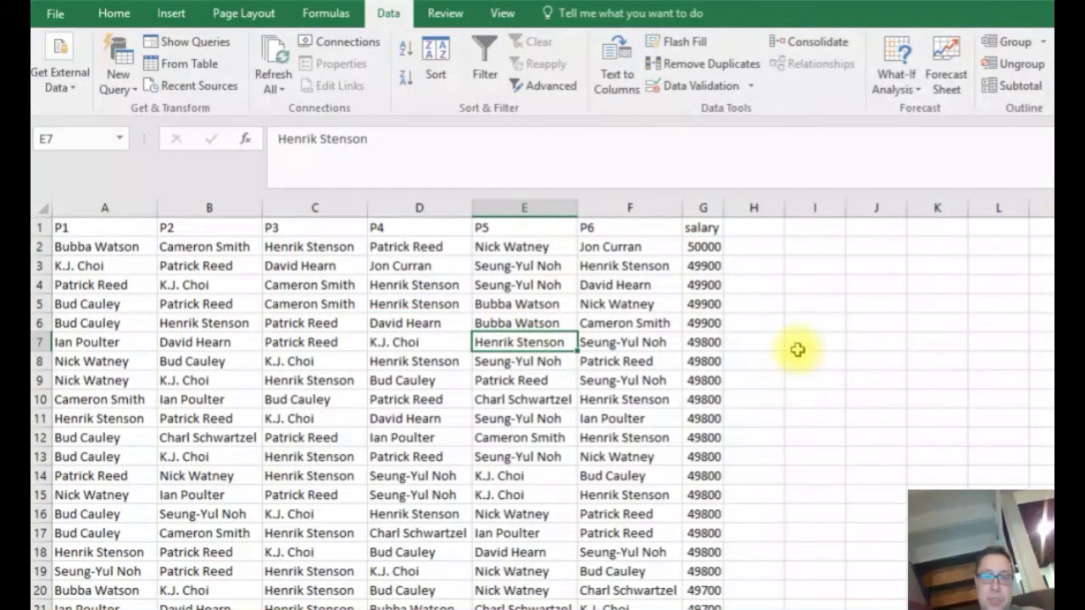
- Clear every lineup from row 152 down to keep only the 150 highest-salary lineups
scroll(542, 412, down, 13)
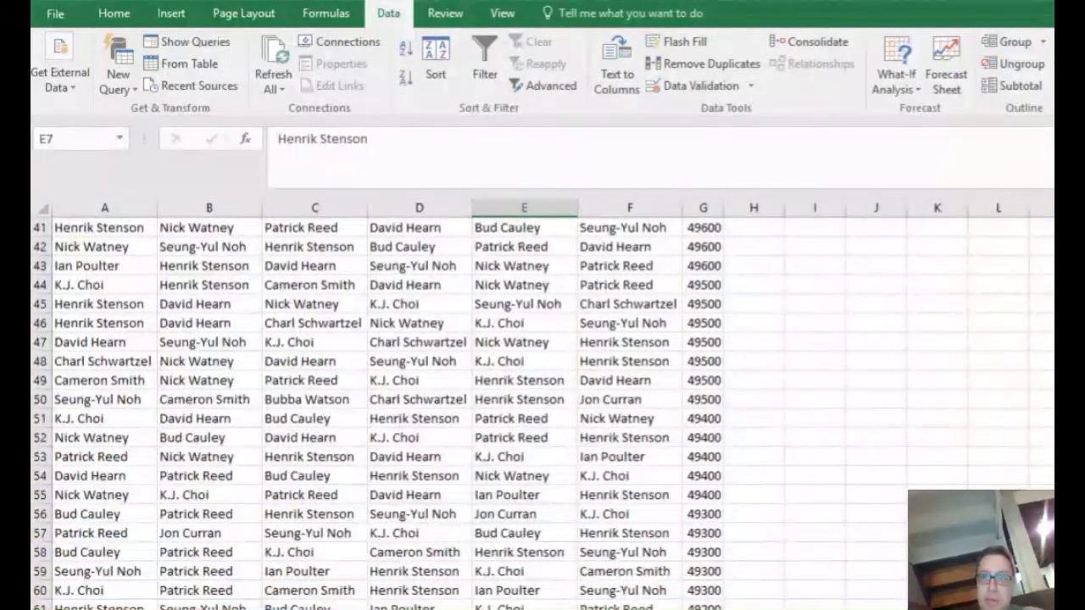
scroll(542, 412, down, 20)
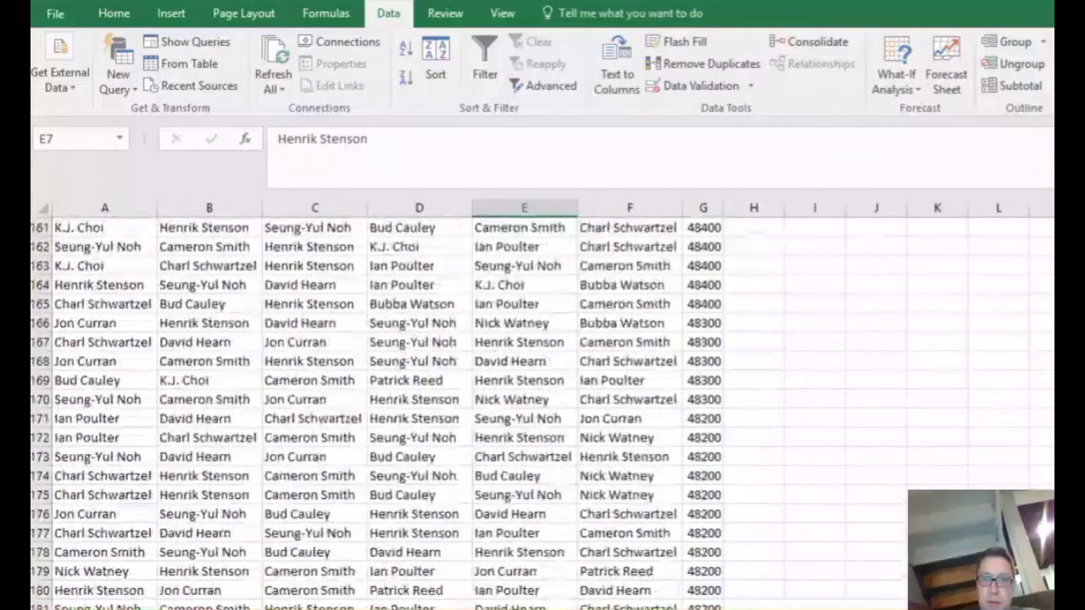
scroll(542, 412, down, 20)
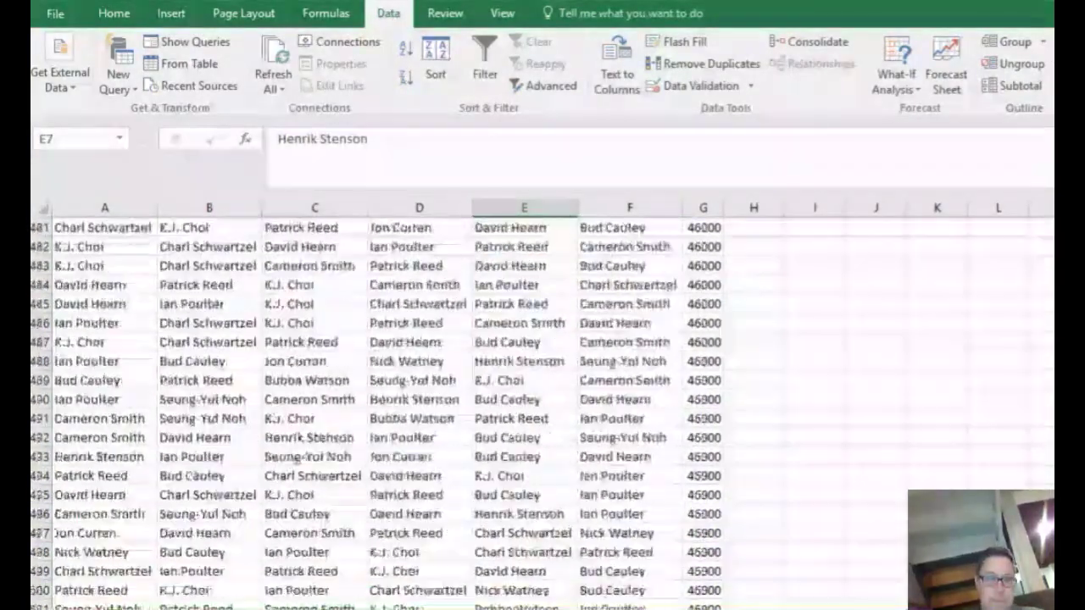
scroll(542, 412, down, 20)
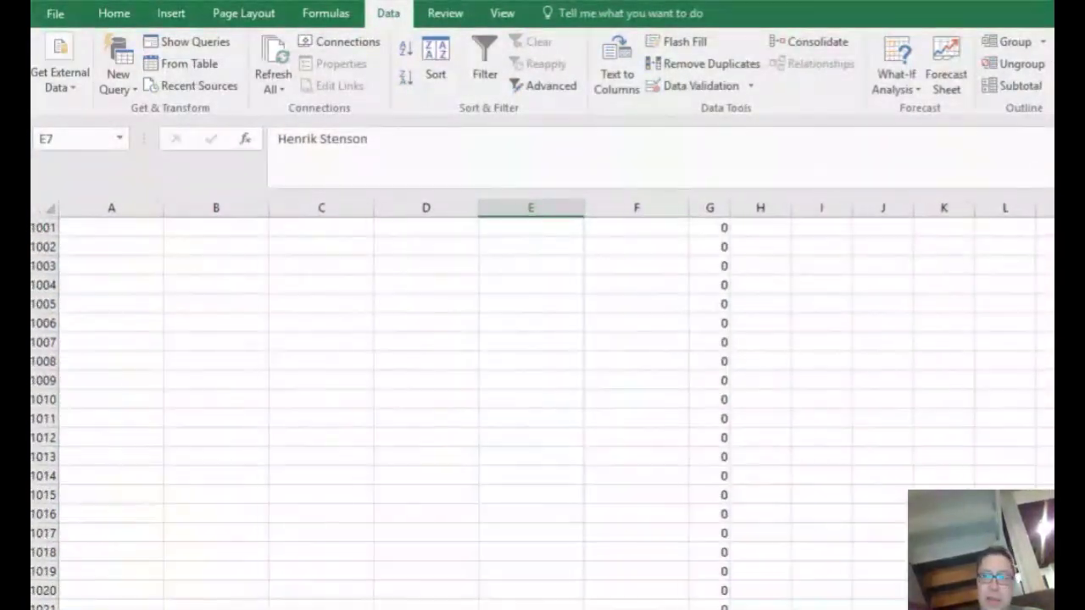
scroll(542, 412, up, 20)
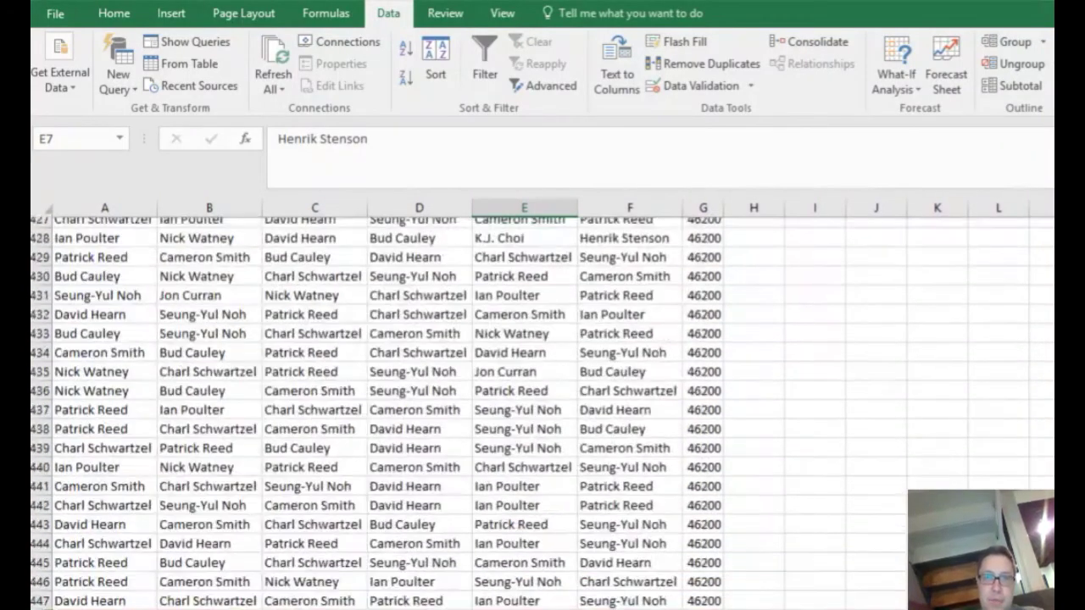
scroll(543, 412, up, 14)
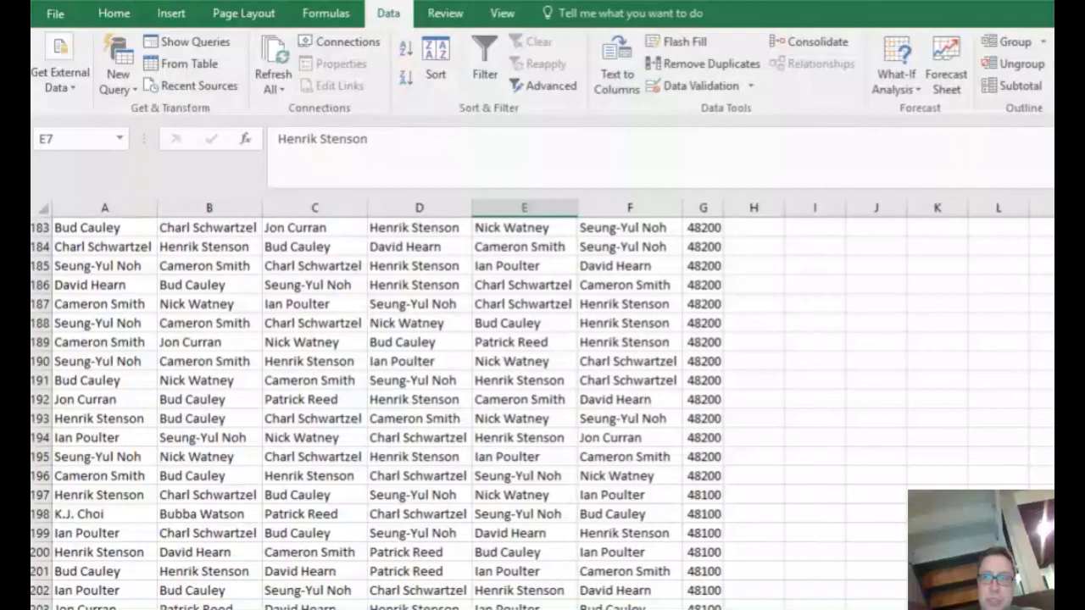
scroll(597, 310, up, 13)
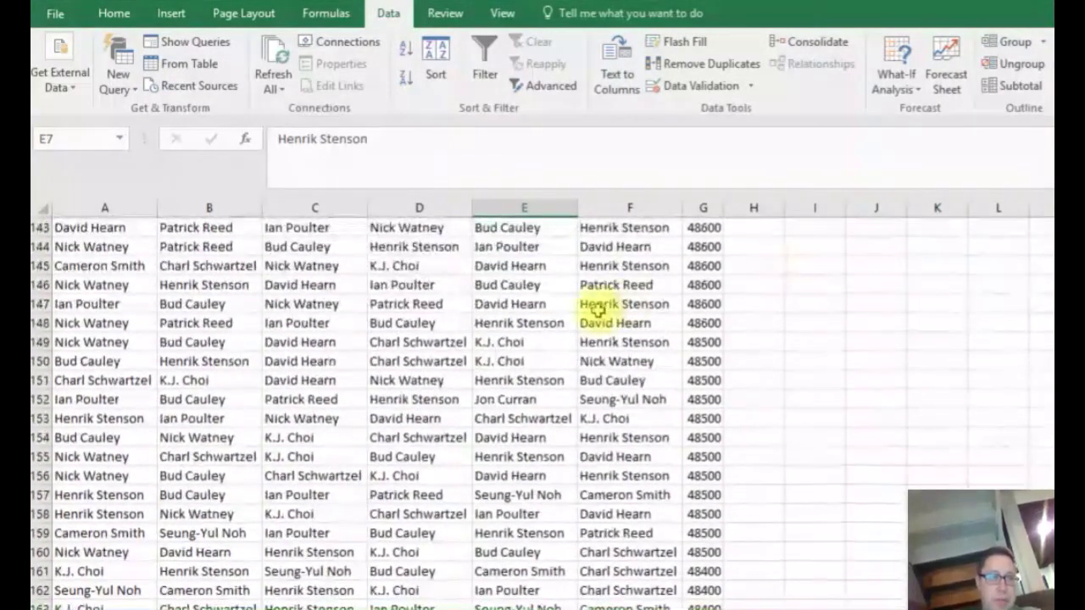
drag(38, 400, 38, 593)
key(Delete)
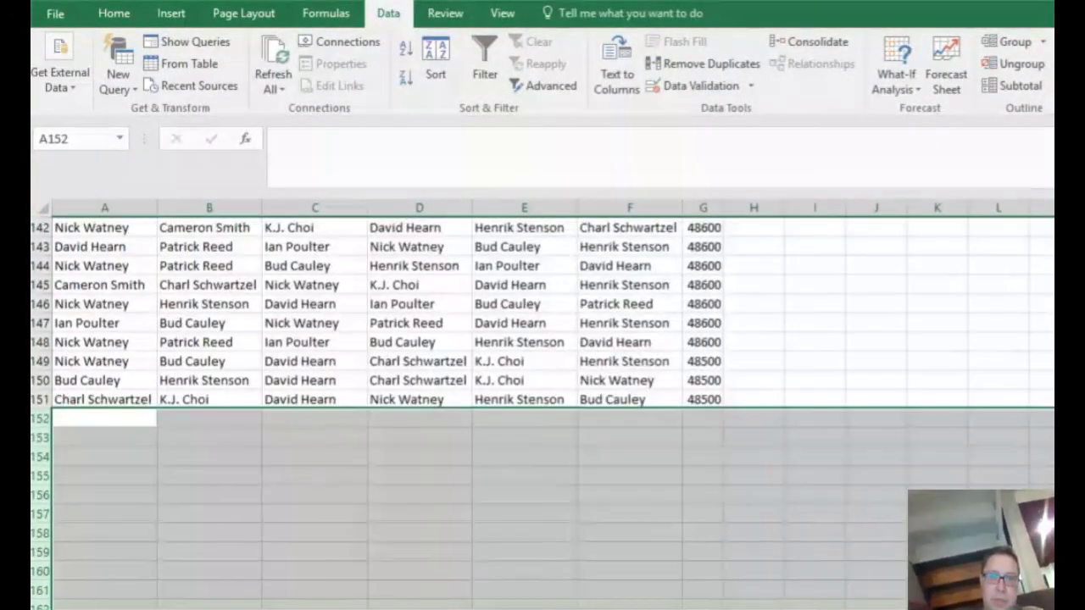
click(570, 380)
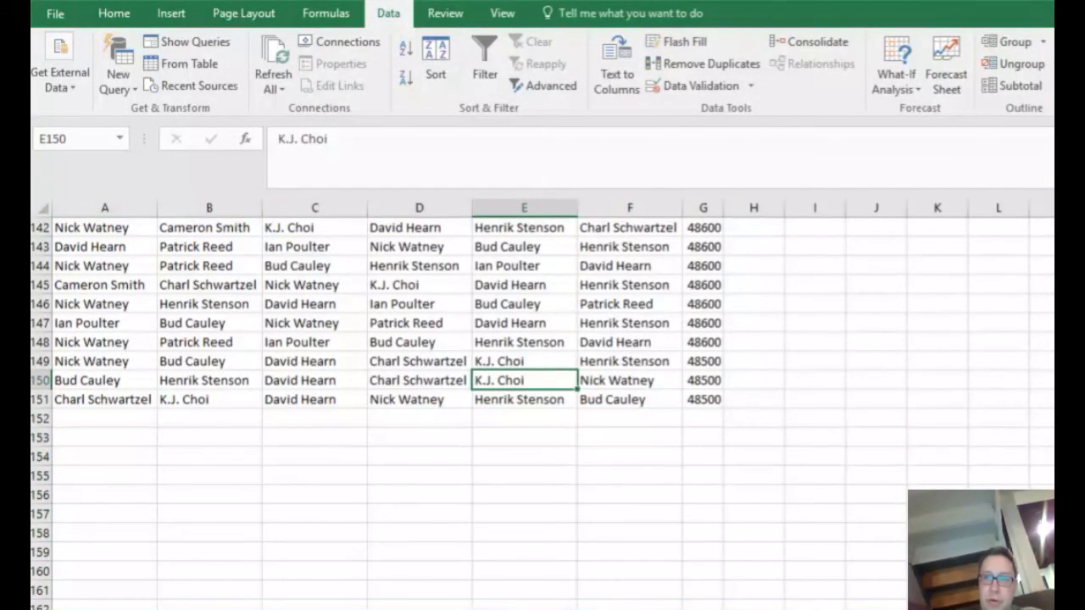
- Copy the first golfer's name from D2 of the player sheet and paste it into I2 of the sorted lineup sheet
scroll(382, 407, up, 20)
click(377, 339)
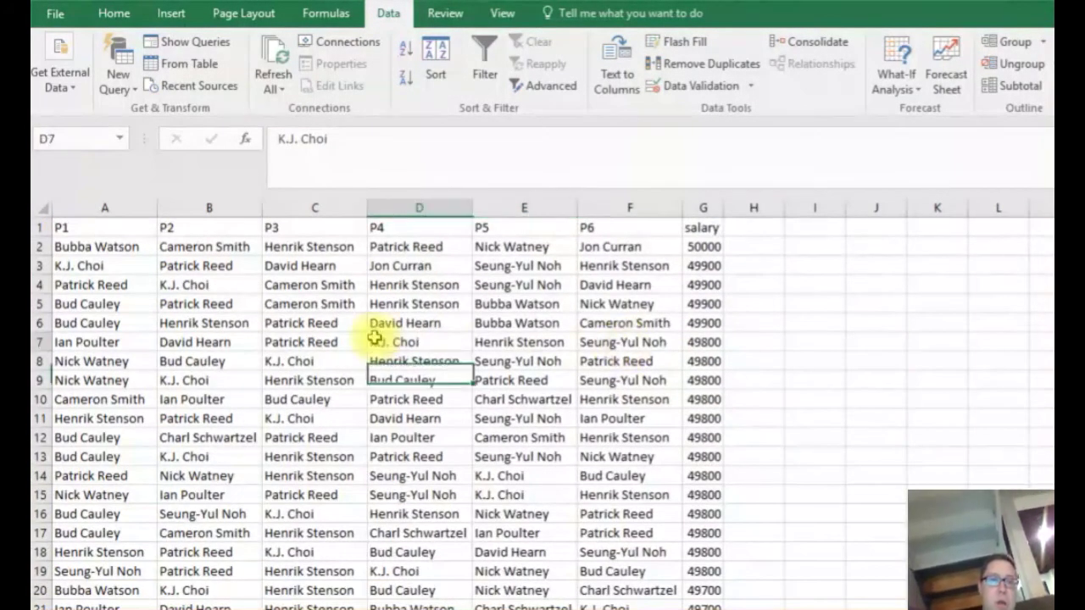
click(180, 305)
click(116, 284)
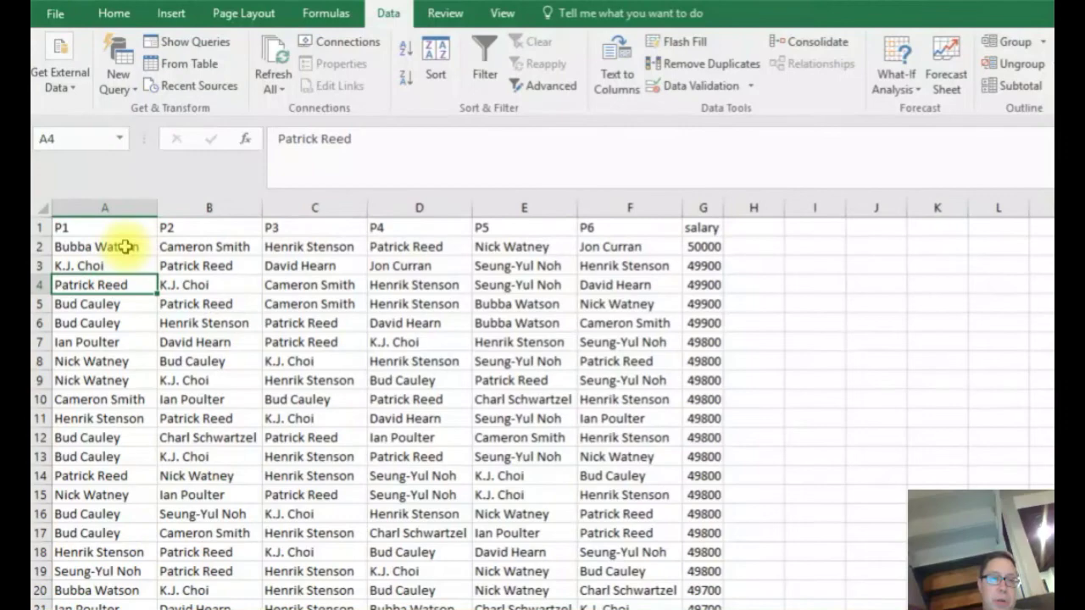
key(ctrl+Page_Down)
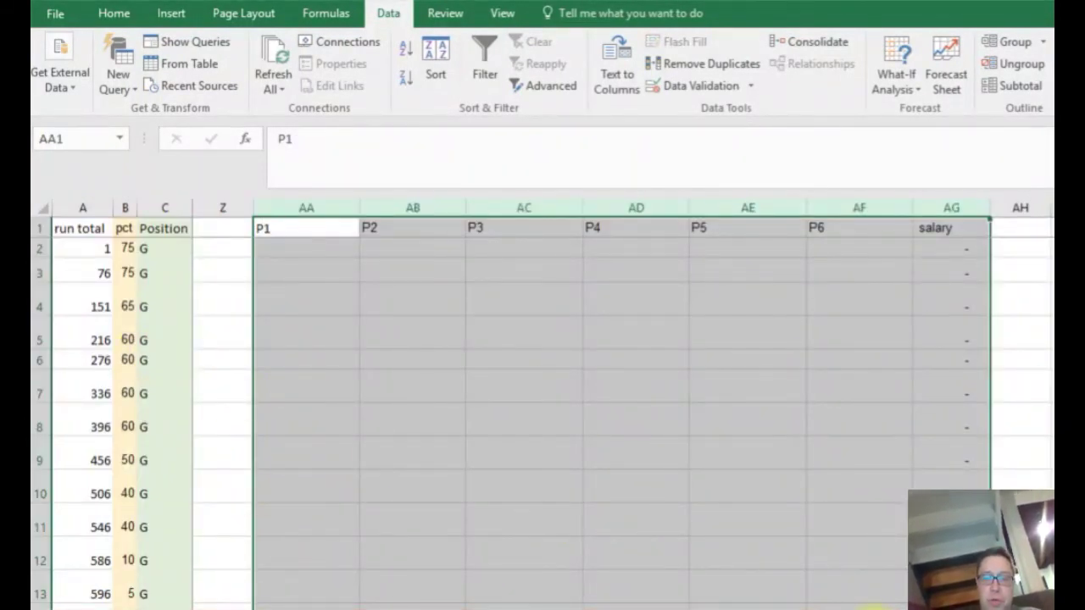
click(877, 609)
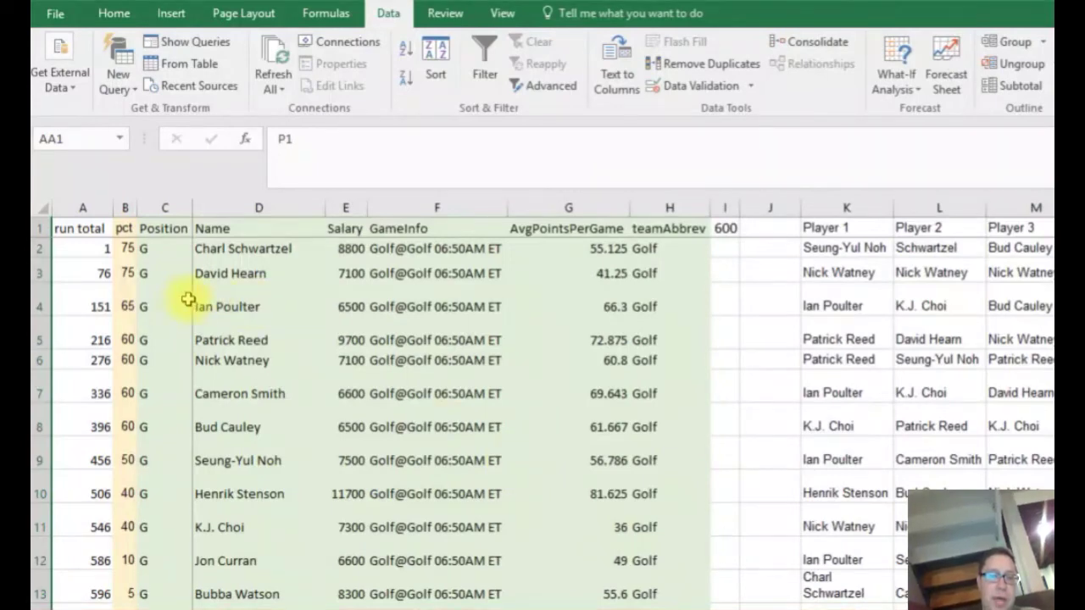
click(181, 299)
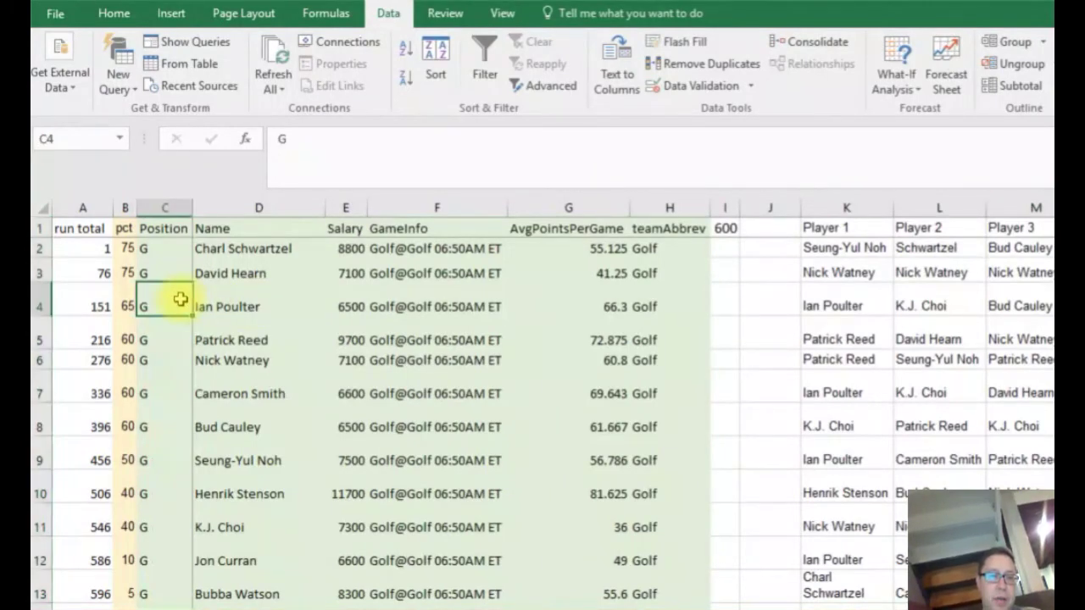
click(245, 251)
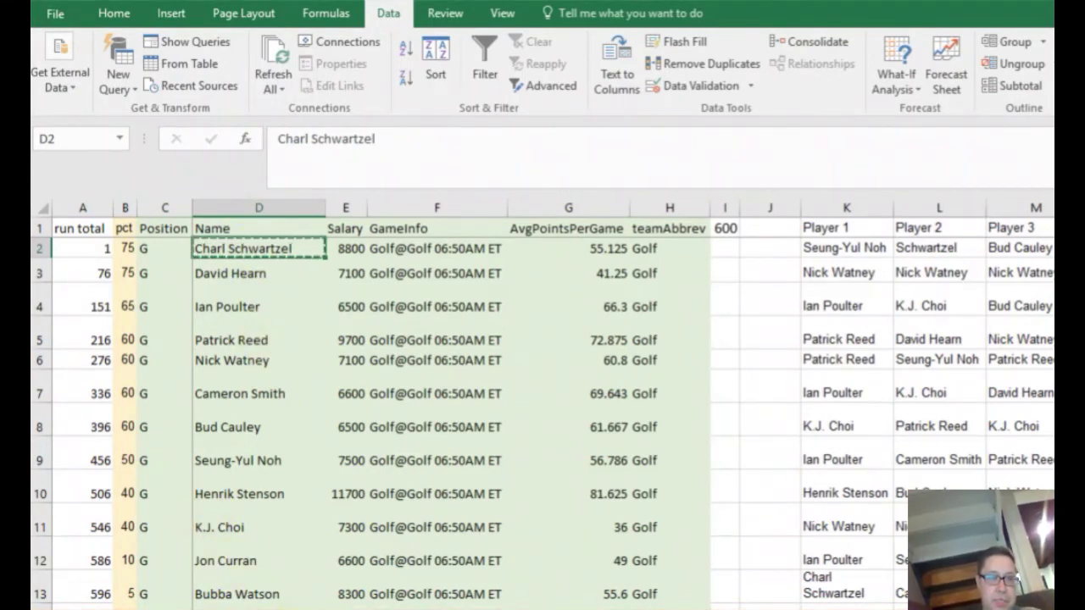
key(ctrl+Page_Down)
click(824, 245)
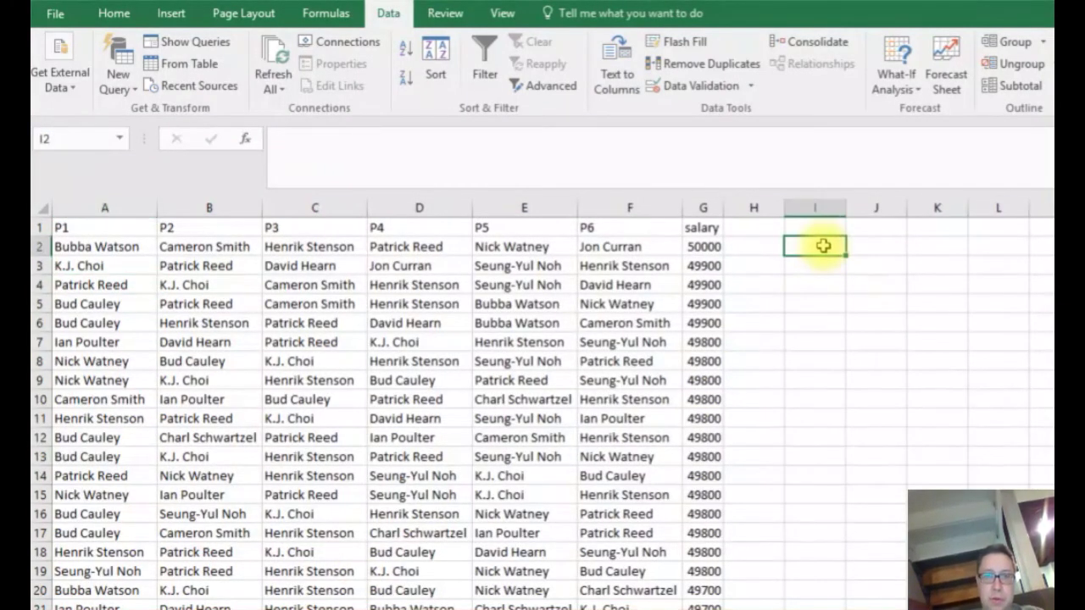
text(Charl Schwartzel)
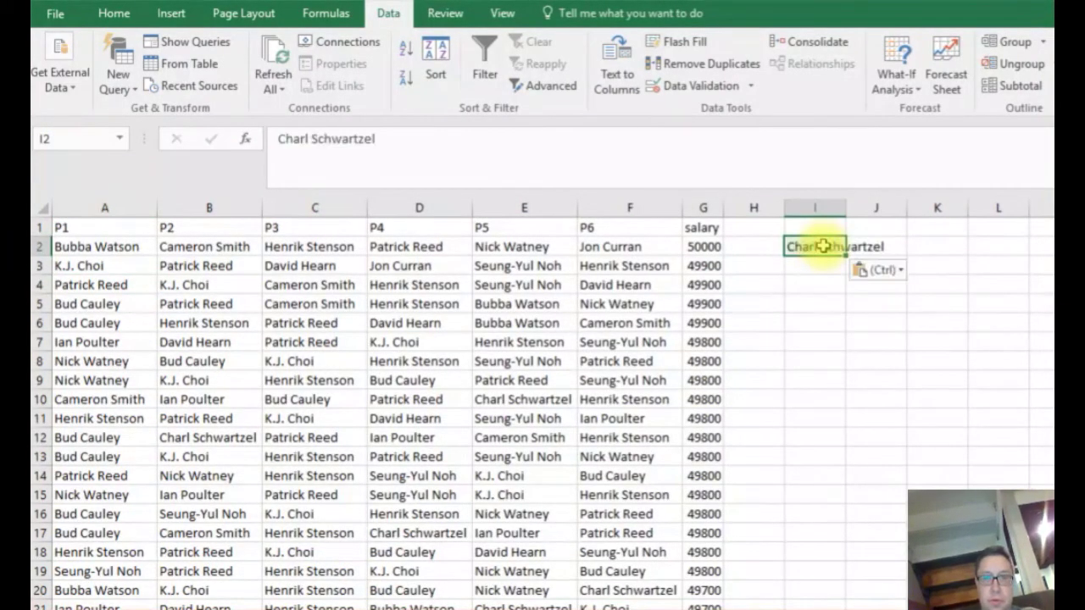
- Widen column I to fit the golfer's name and enter =COUNTIF(A:F,I2) in J2
double_click(847, 206)
click(926, 246)
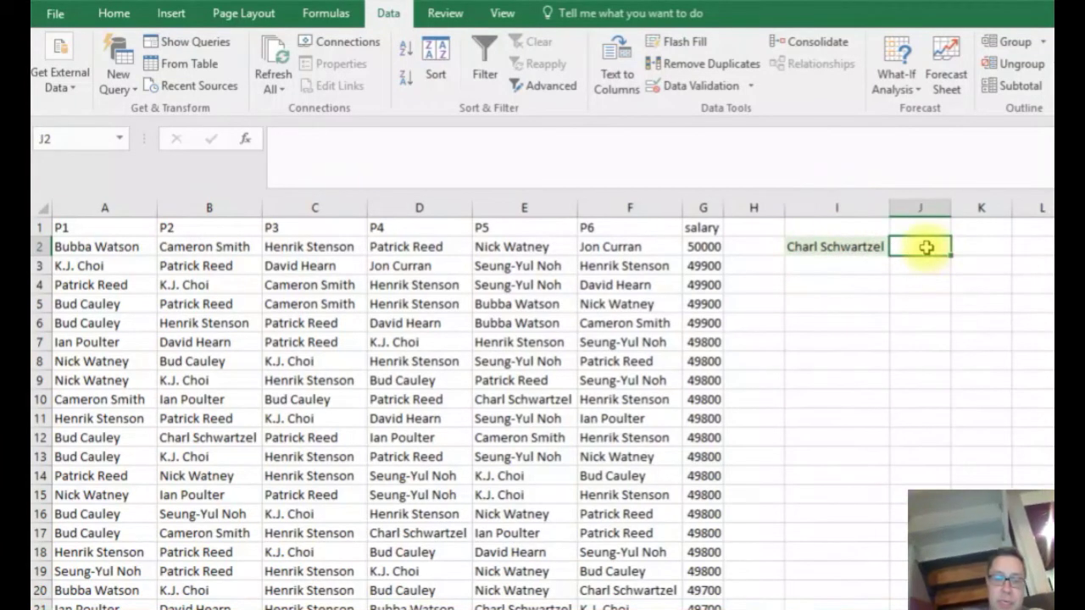
text(=counti)
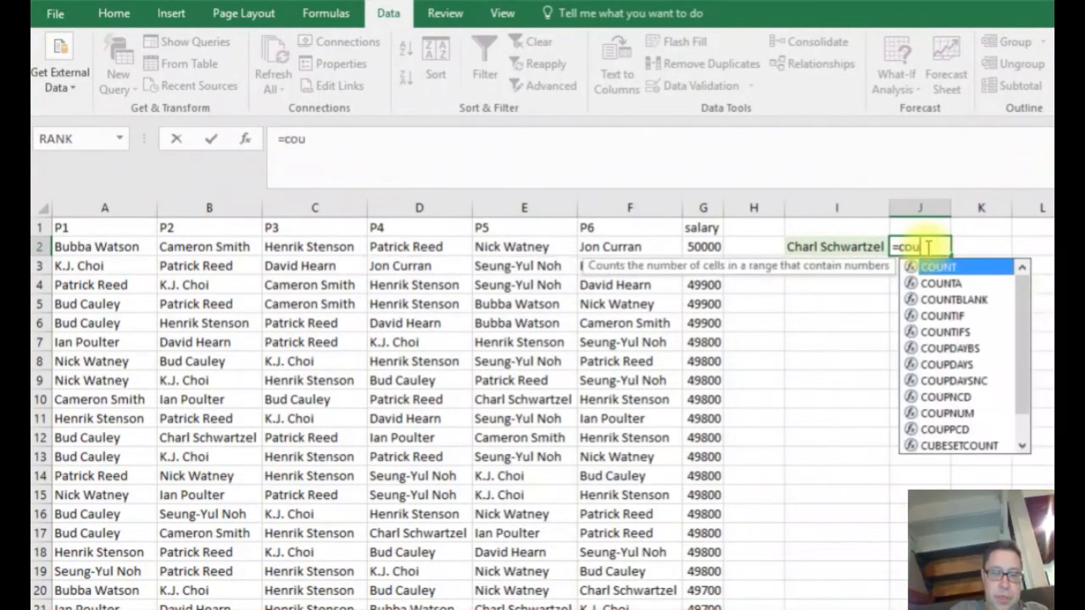
text(()
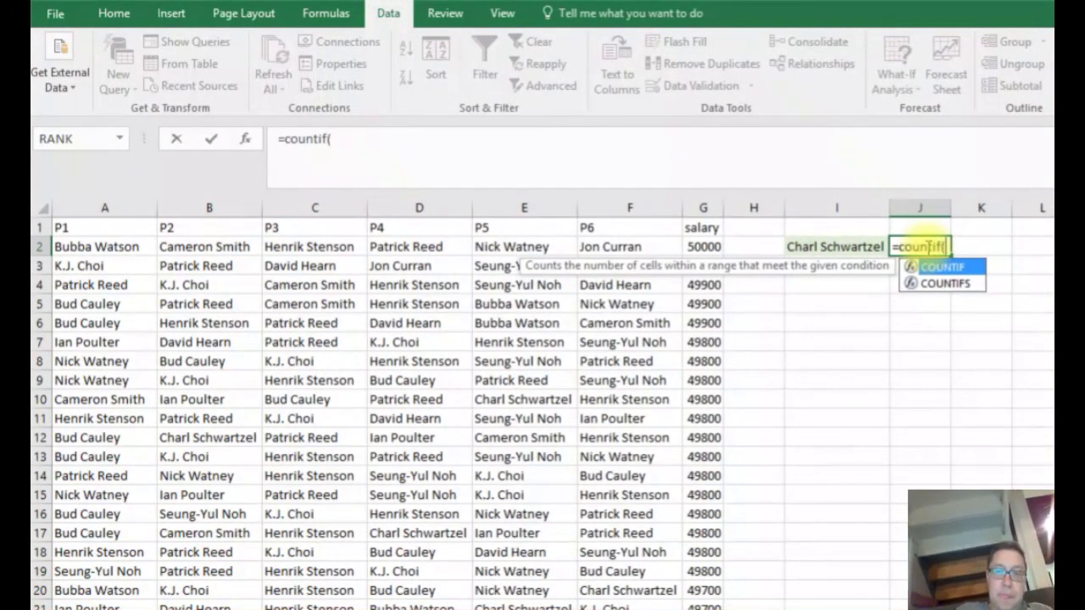
drag(100, 208, 632, 230)
text(,)
click(830, 246)
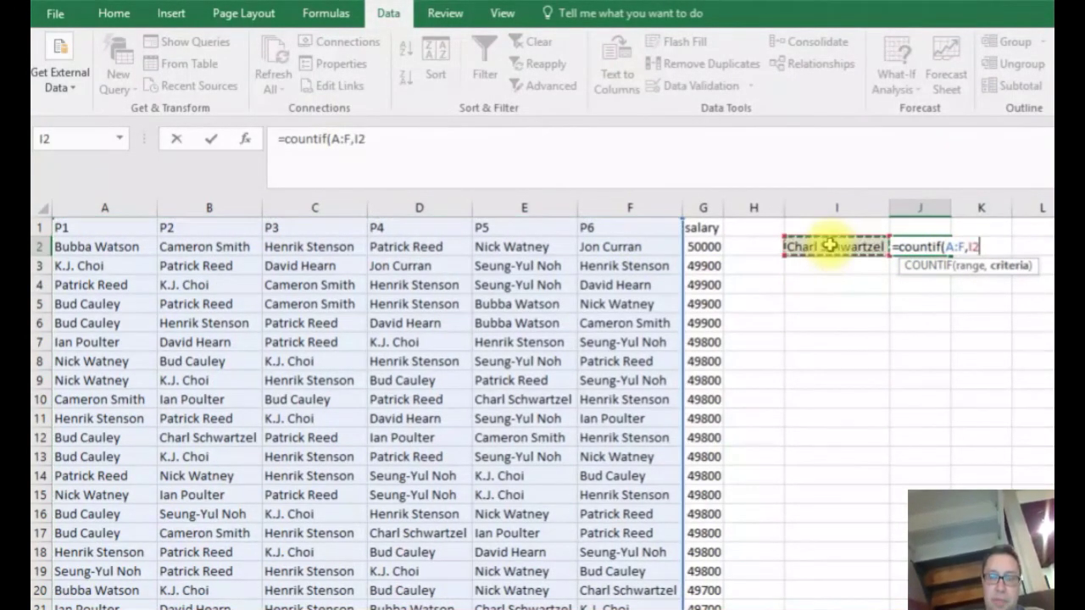
text())
key(Return)
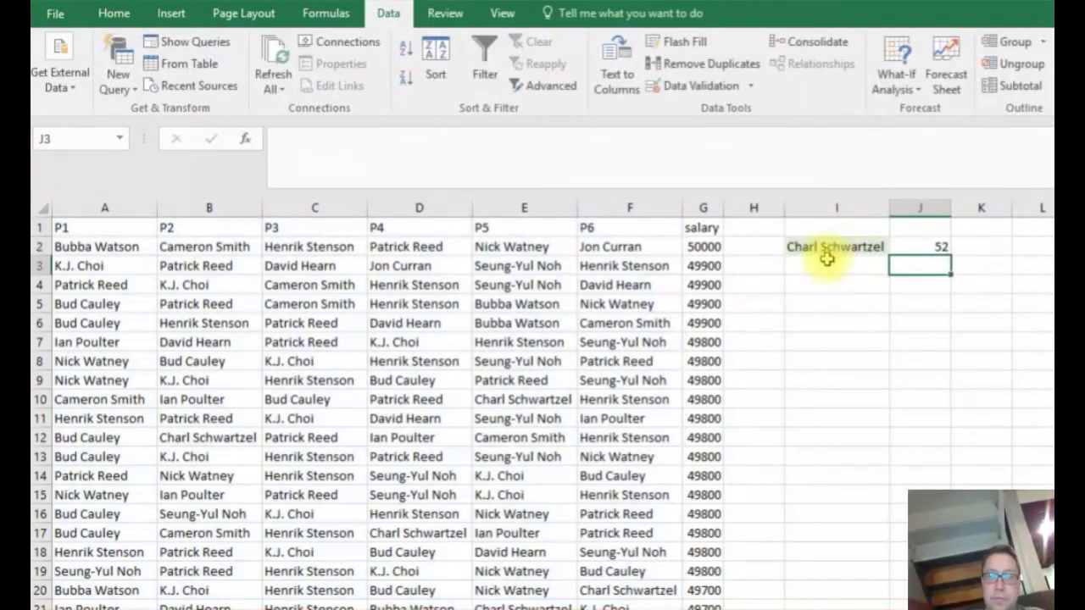
click(934, 245)
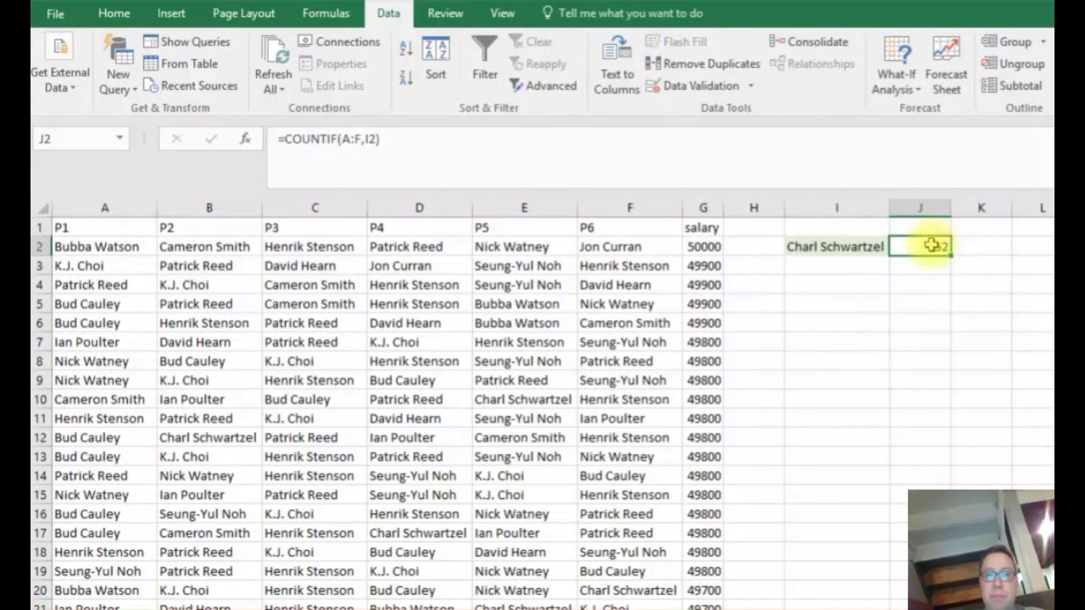
- Copy the golfer names in D3:D13 of the player sheet to I3 of the lineup sheet and fill the J2 formula down to J13
click(830, 263)
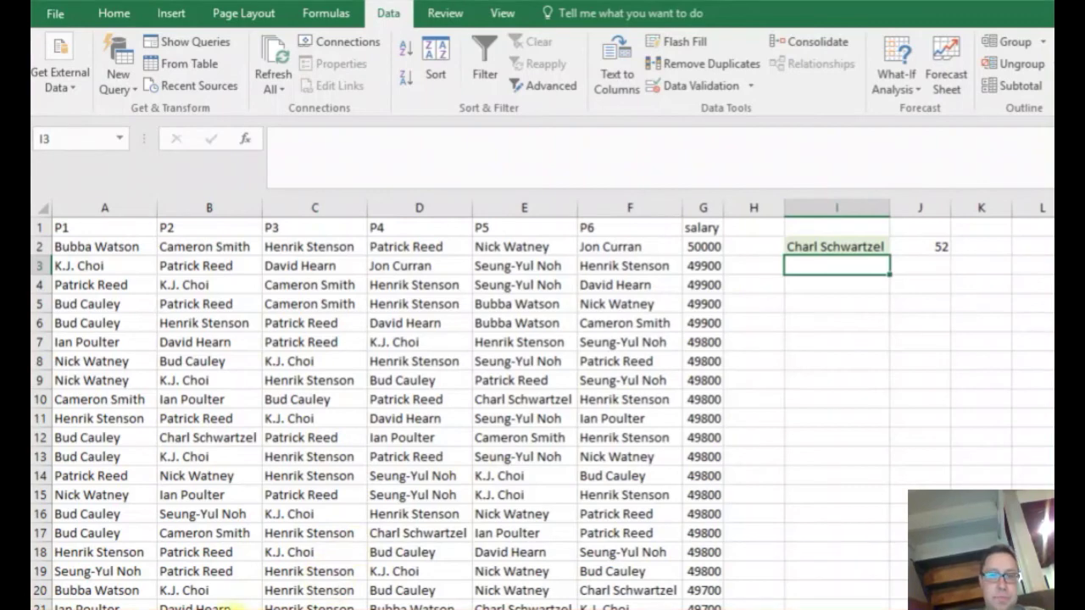
key(ctrl+Page_Up)
key(ctrl+Page_Up)
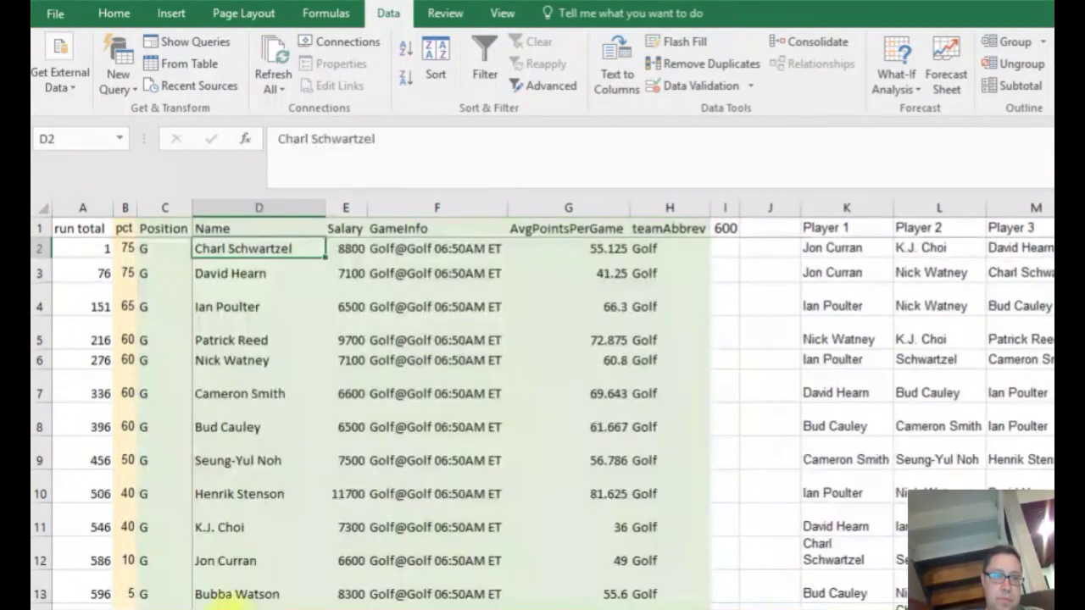
drag(247, 270, 257, 534)
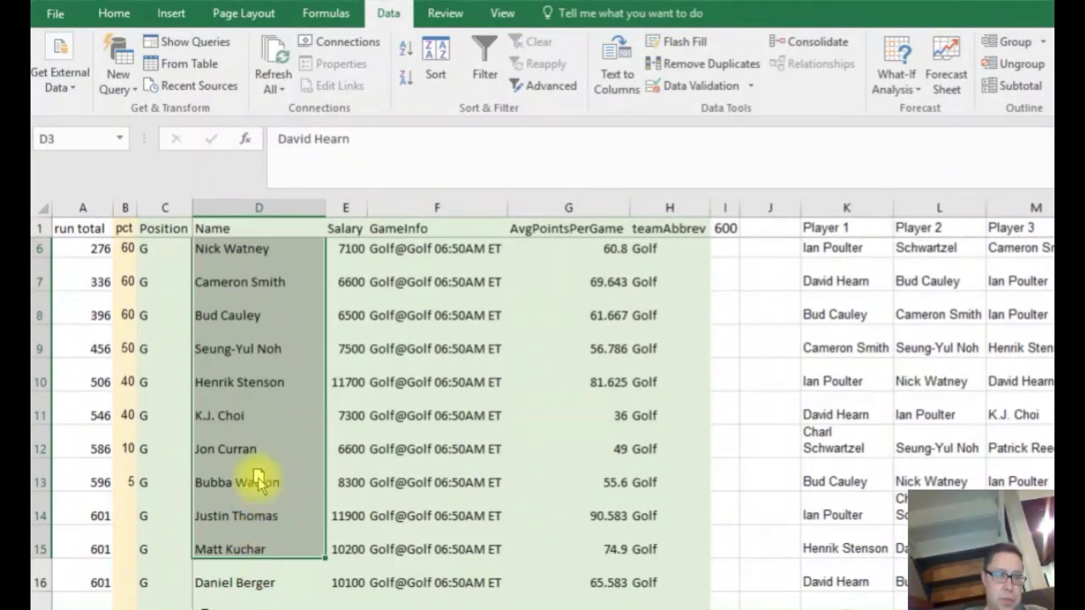
key(shift+Up)
key(shift+Up)
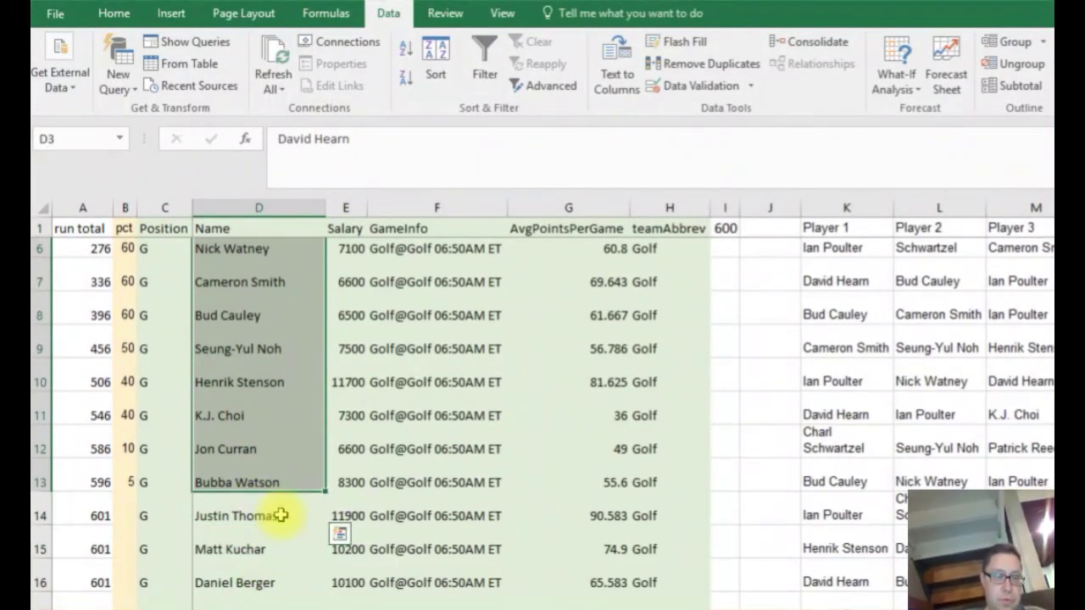
key(ctrl+c)
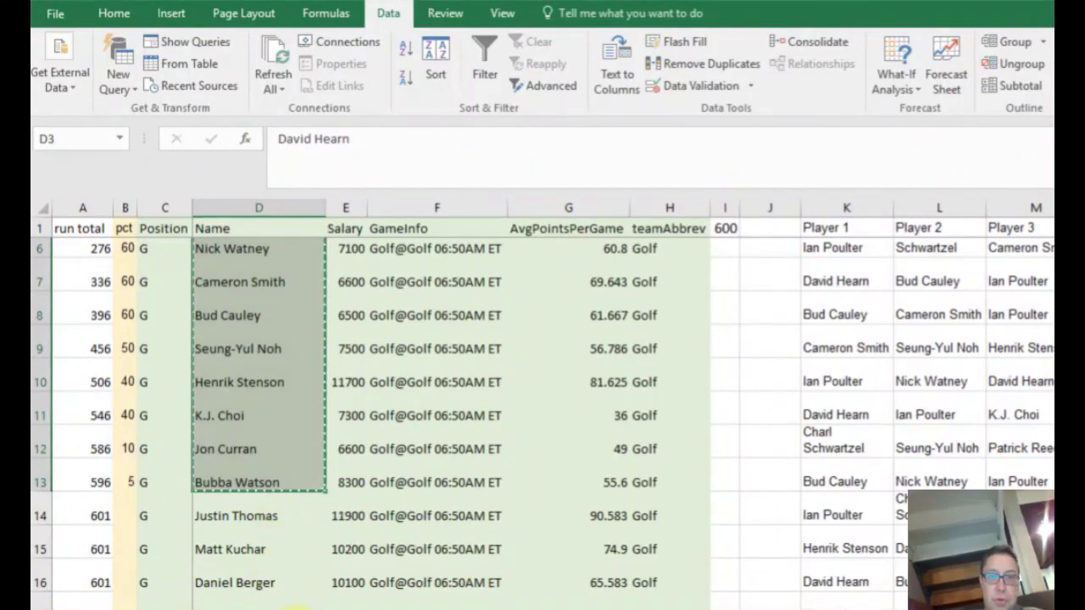
key(ctrl+Page_Down)
key(ctrl+v)
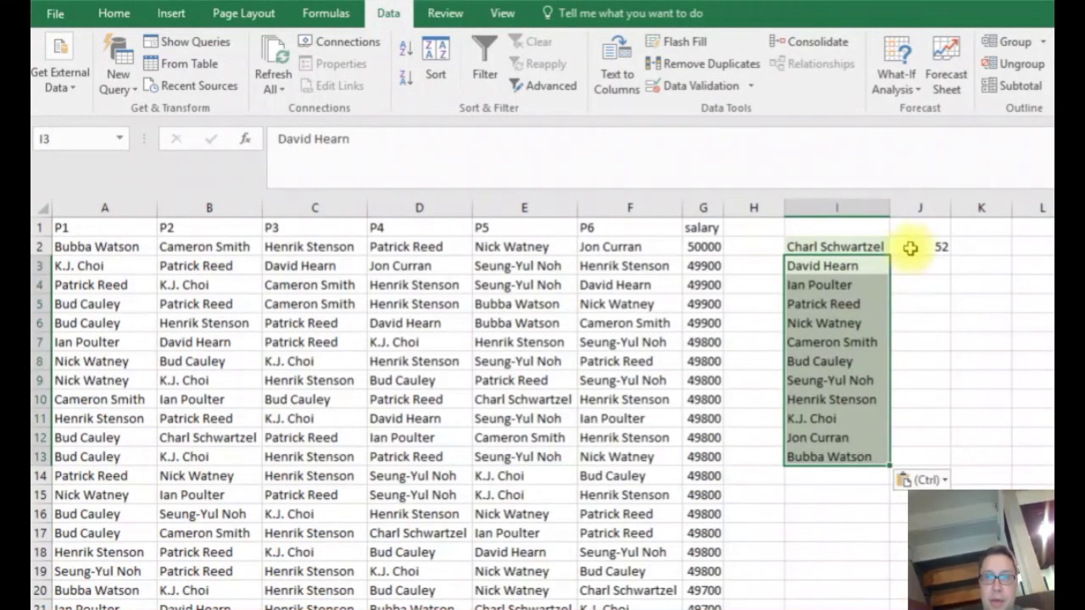
click(924, 246)
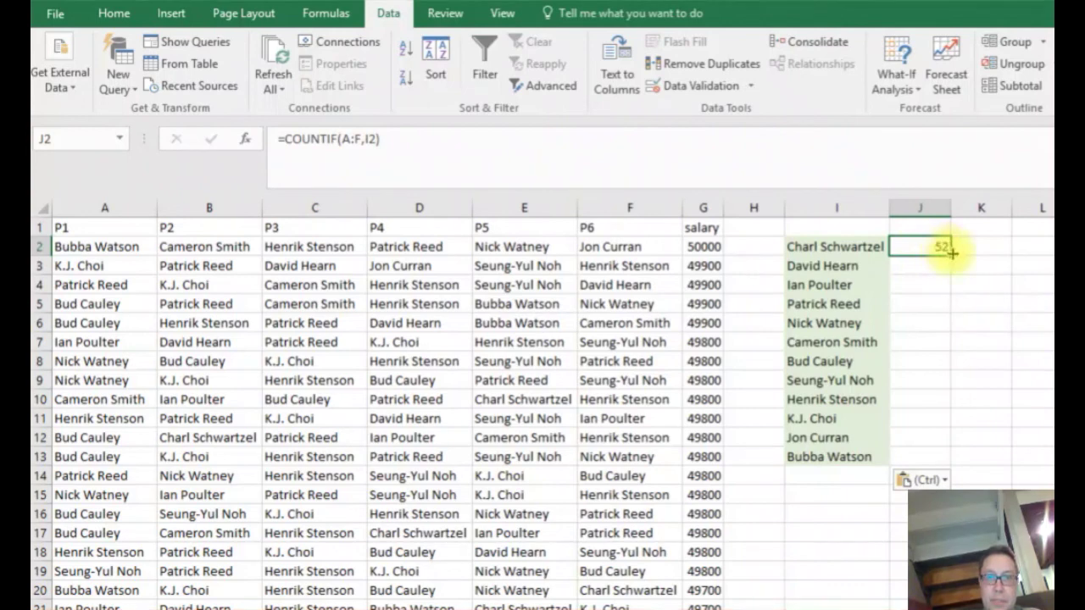
drag(952, 255, 952, 460)
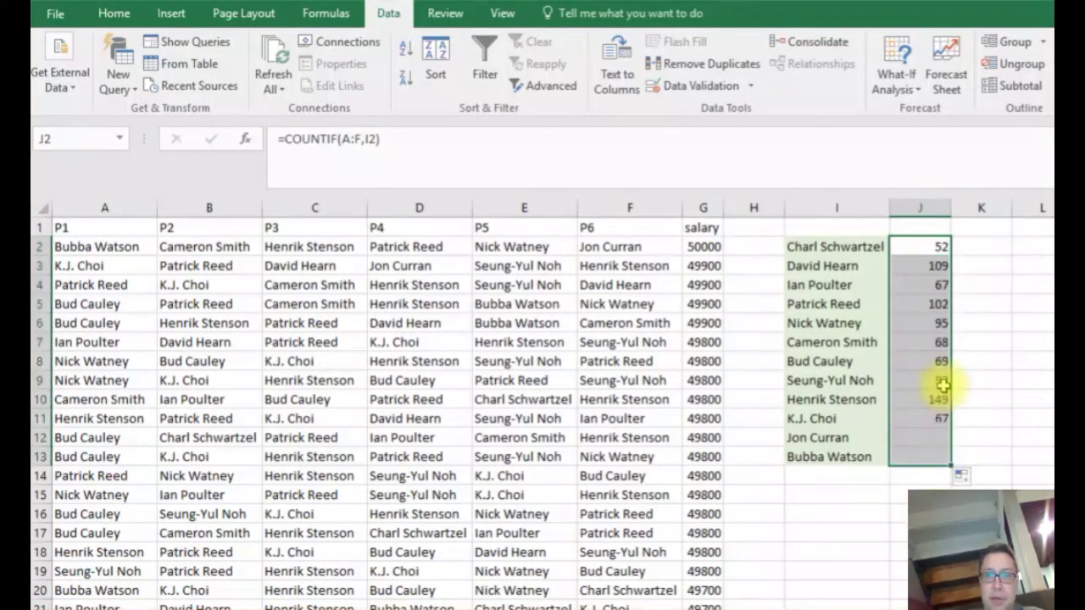
- Review each golfer's lineup count in J2:J13, including those of David Hearn, Ian Poulter and Cameron Smith
click(930, 321)
click(930, 380)
click(928, 419)
click(929, 458)
click(928, 361)
click(929, 322)
click(929, 265)
click(929, 285)
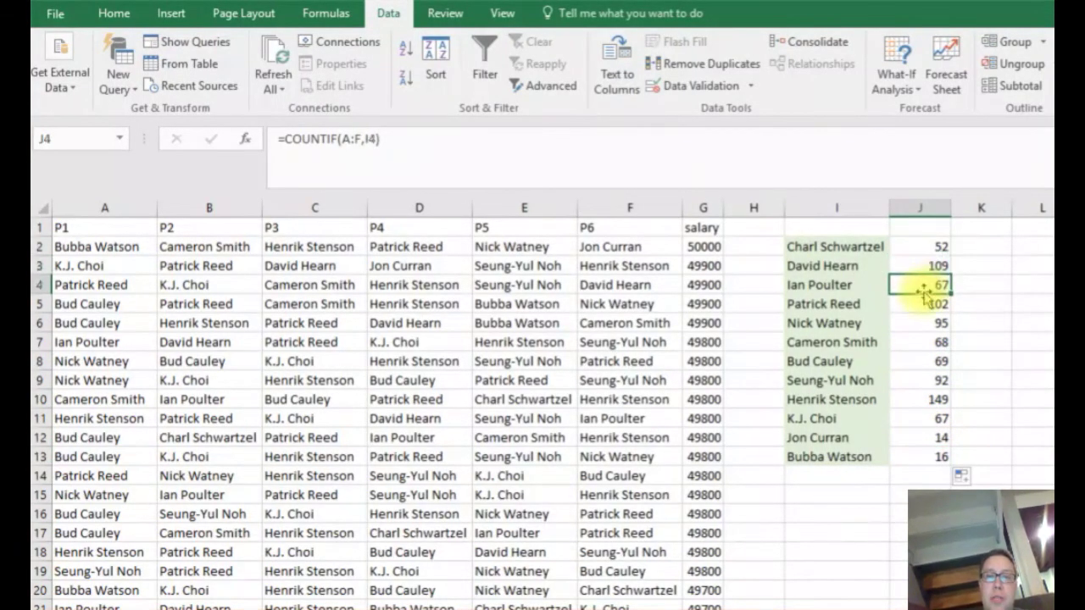
click(839, 285)
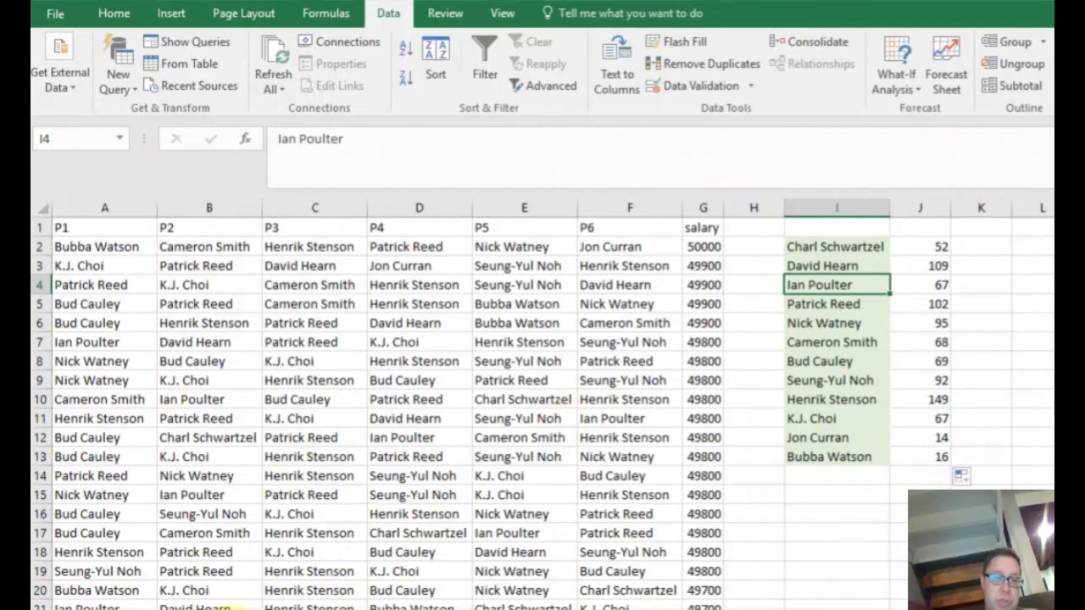
click(903, 341)
- Examine the golfers' pct weights on the player sheet, including Bud Cauley's and Patrick Reed's
click(234, 609)
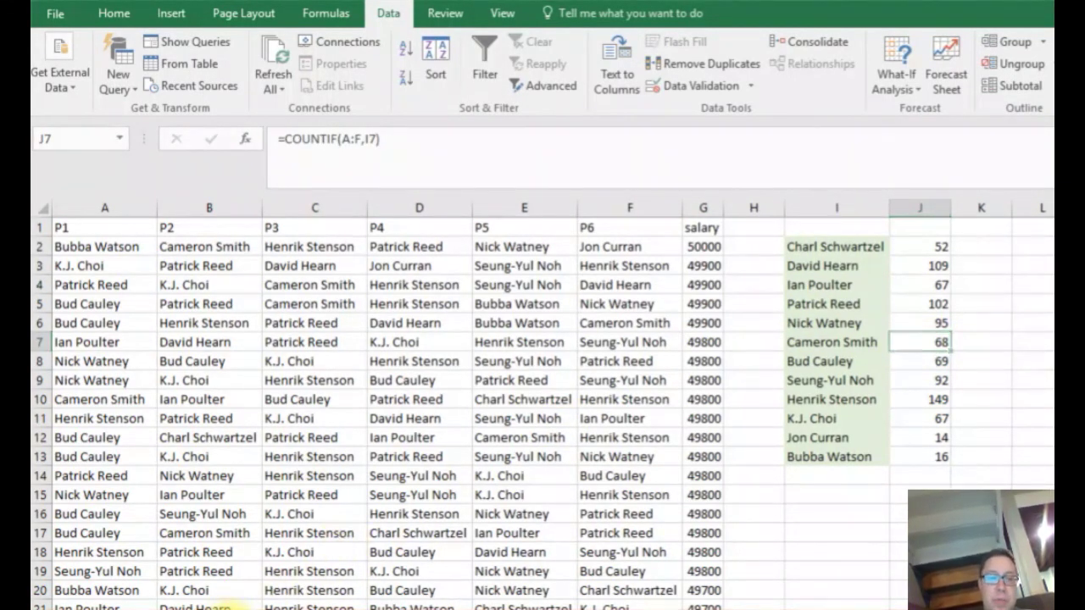
click(269, 444)
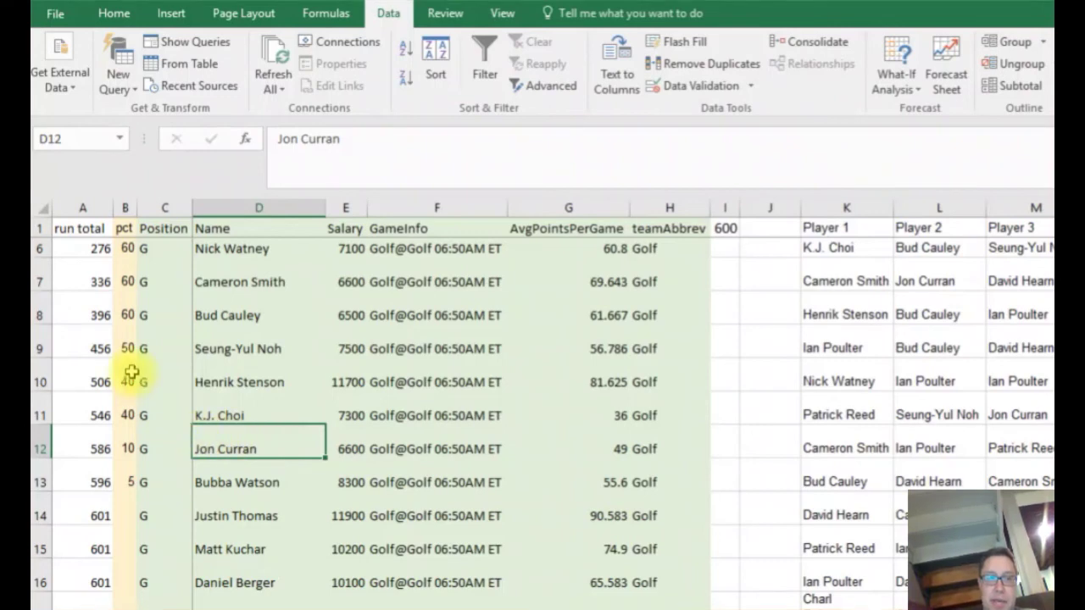
click(238, 309)
click(167, 315)
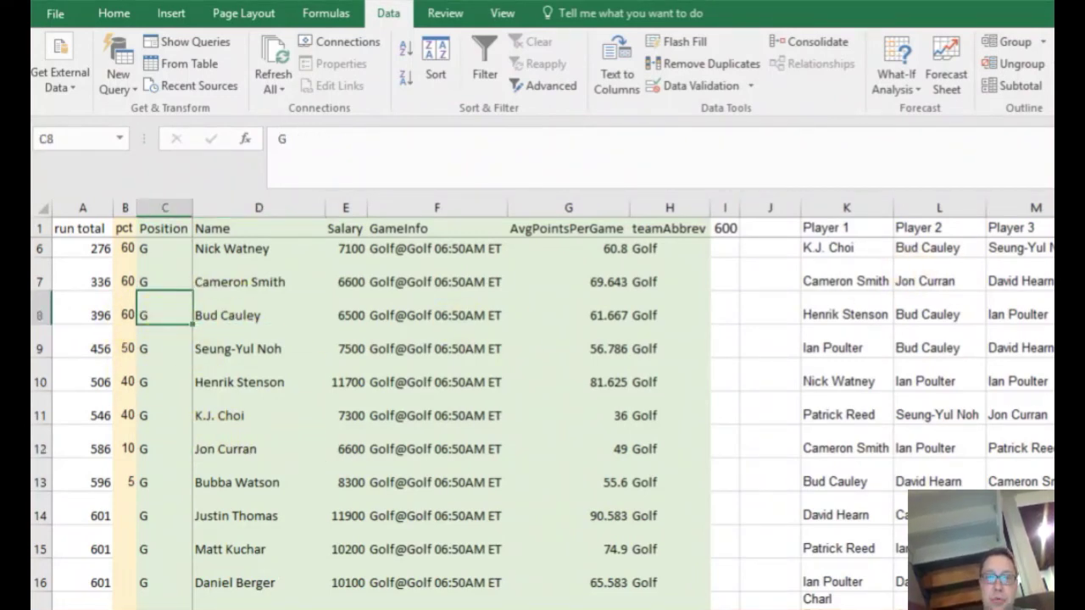
scroll(543, 421, up, 2)
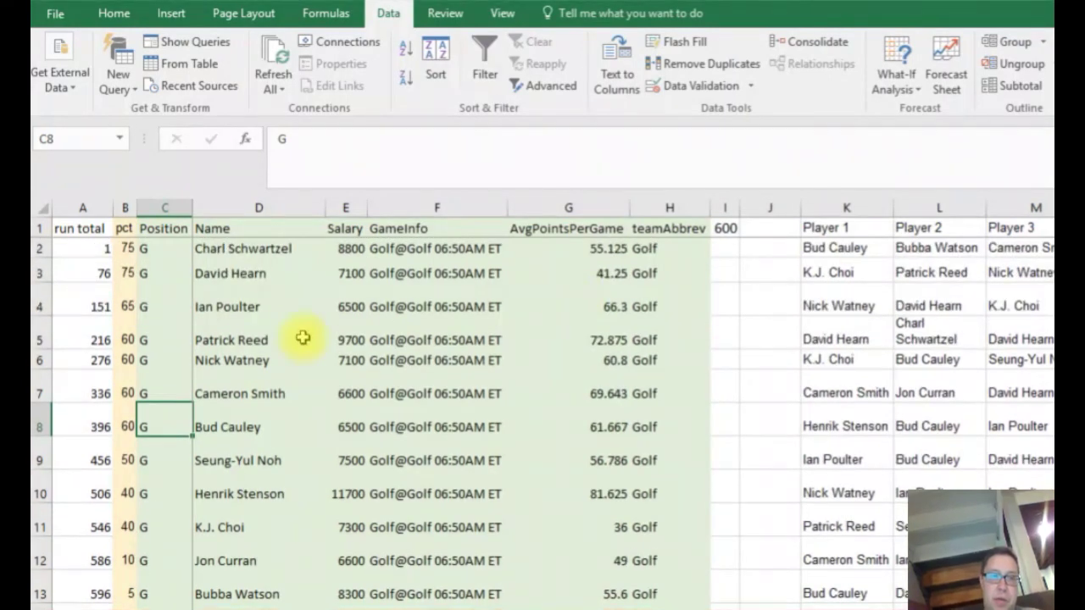
click(302, 337)
click(125, 339)
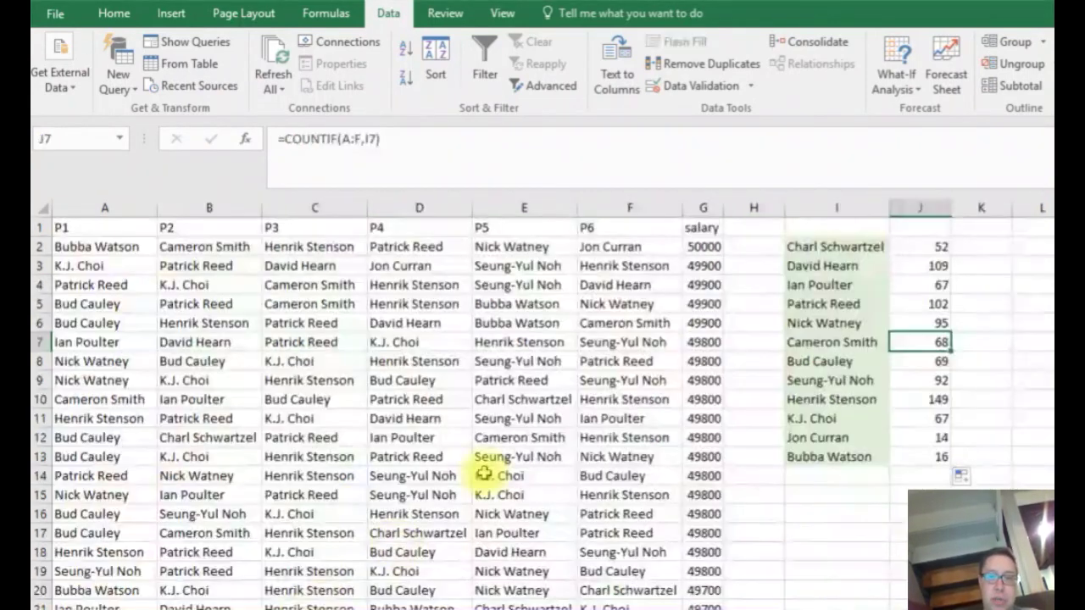
- Compare Henrik Stenson's lineup count with his salary on the player sheet and recheck the counts for Cameron Smith, Nick Watney and Ian Poulter
key(ctrl+Page_Down)
click(860, 405)
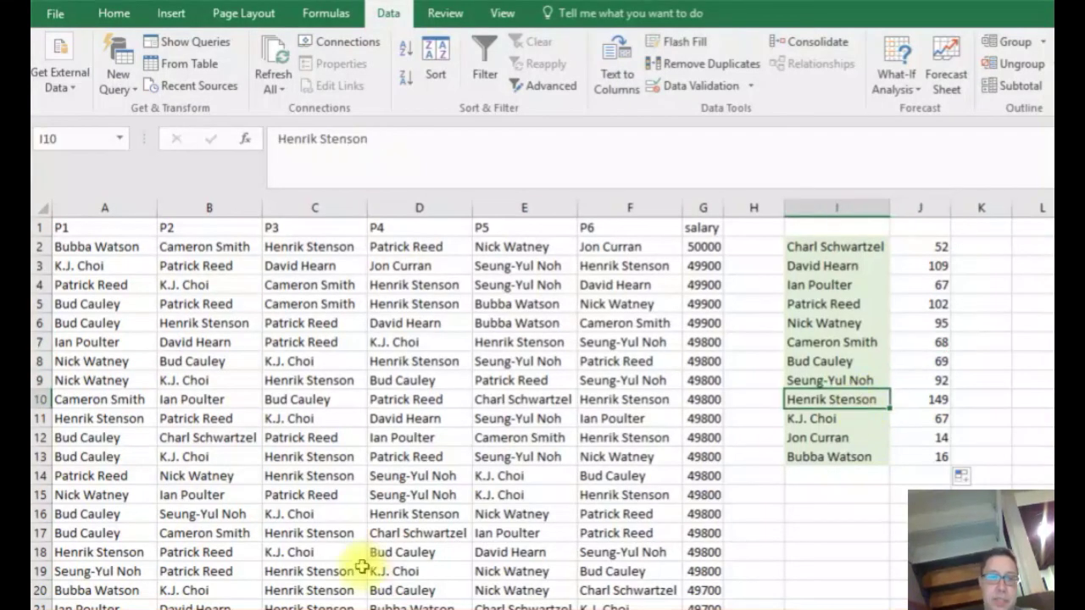
key(ctrl+Page_Up)
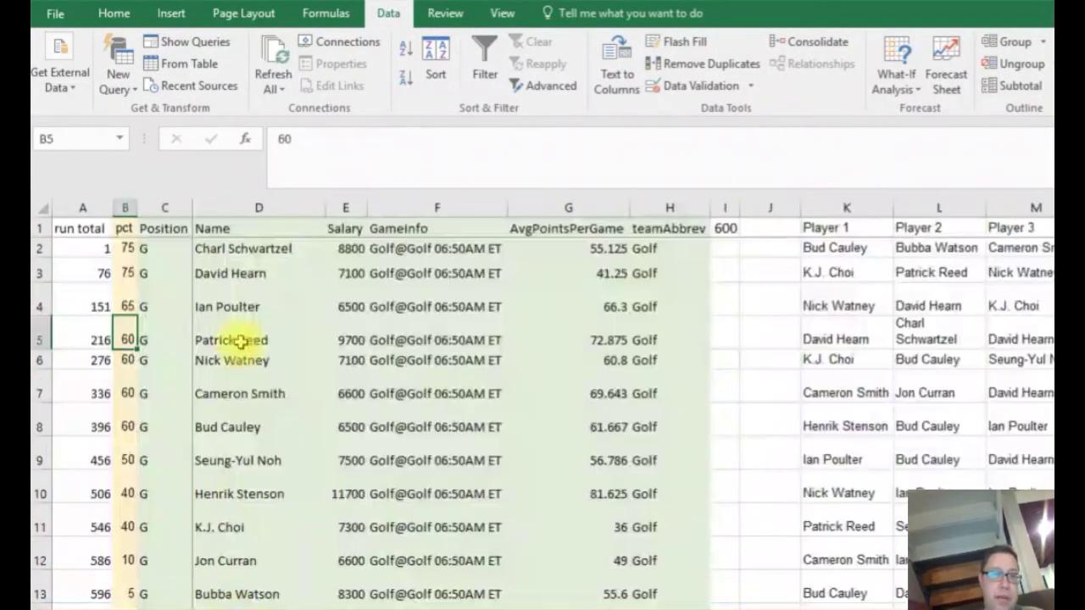
click(252, 492)
click(354, 491)
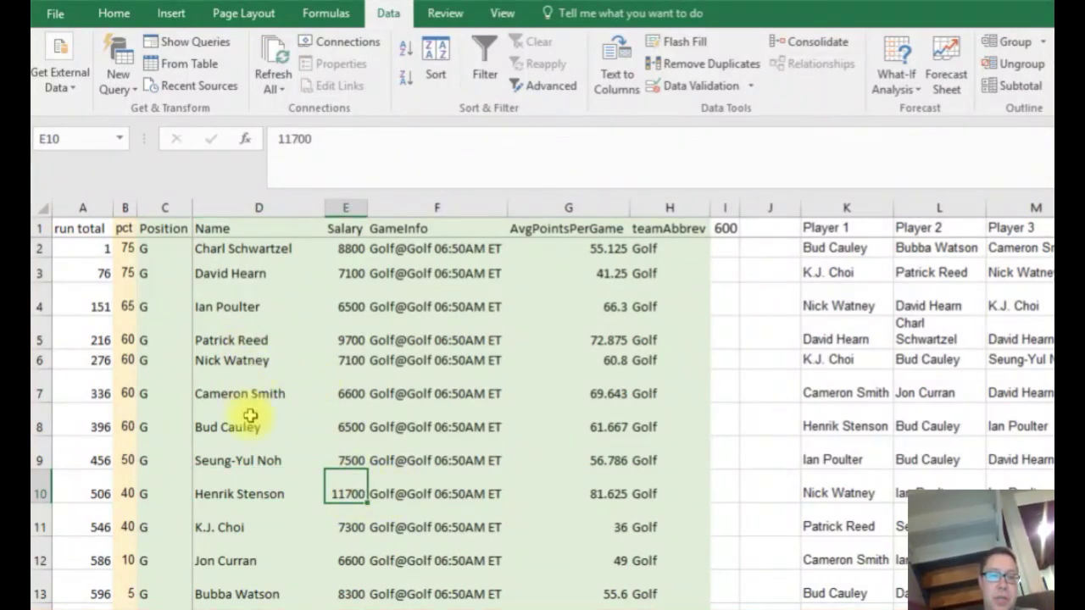
click(253, 557)
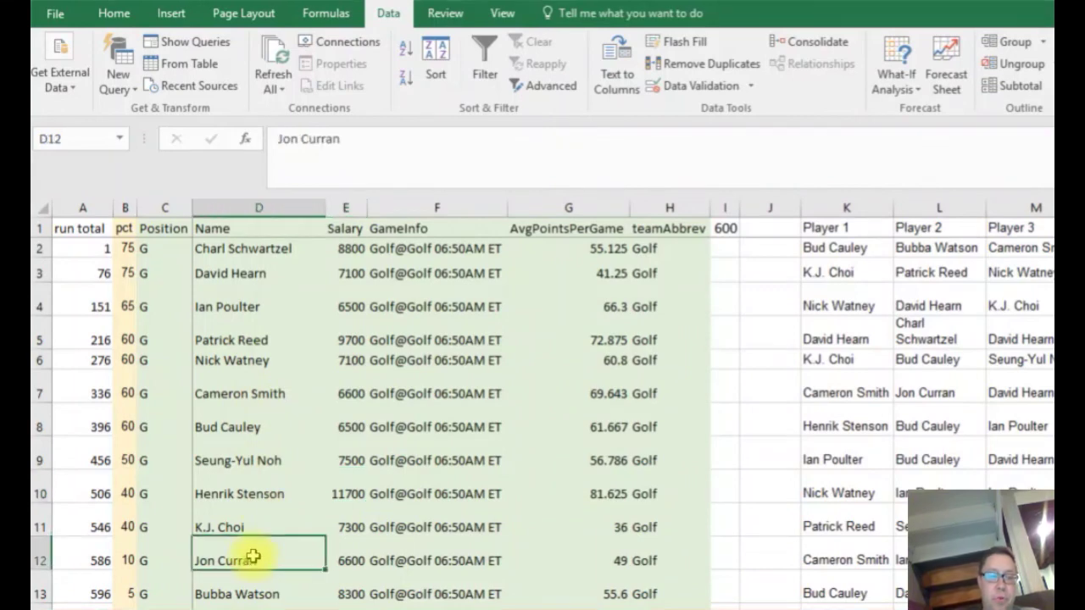
click(290, 609)
click(822, 350)
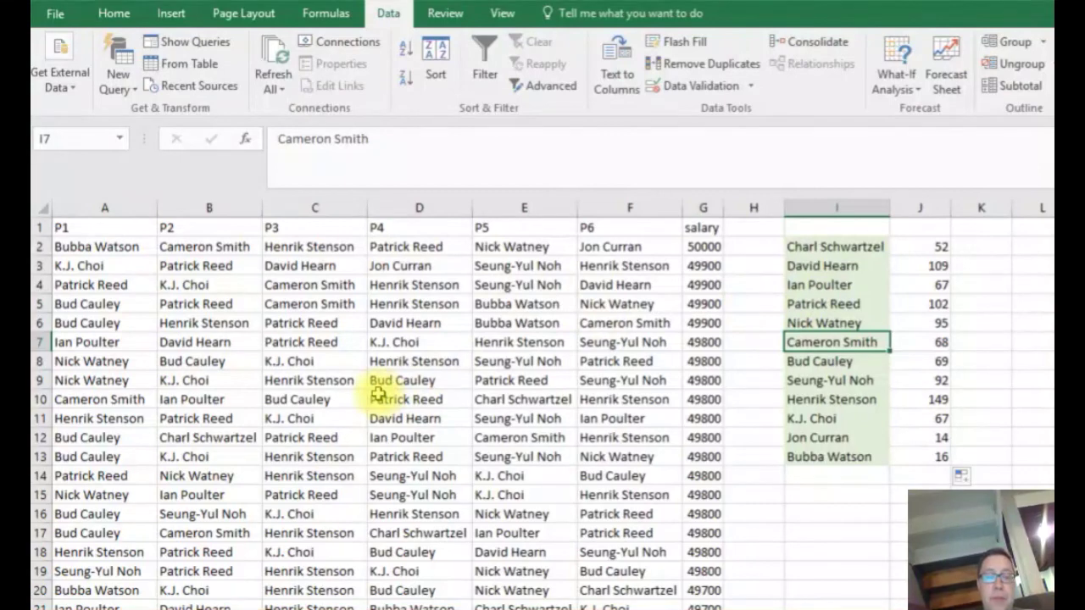
click(804, 320)
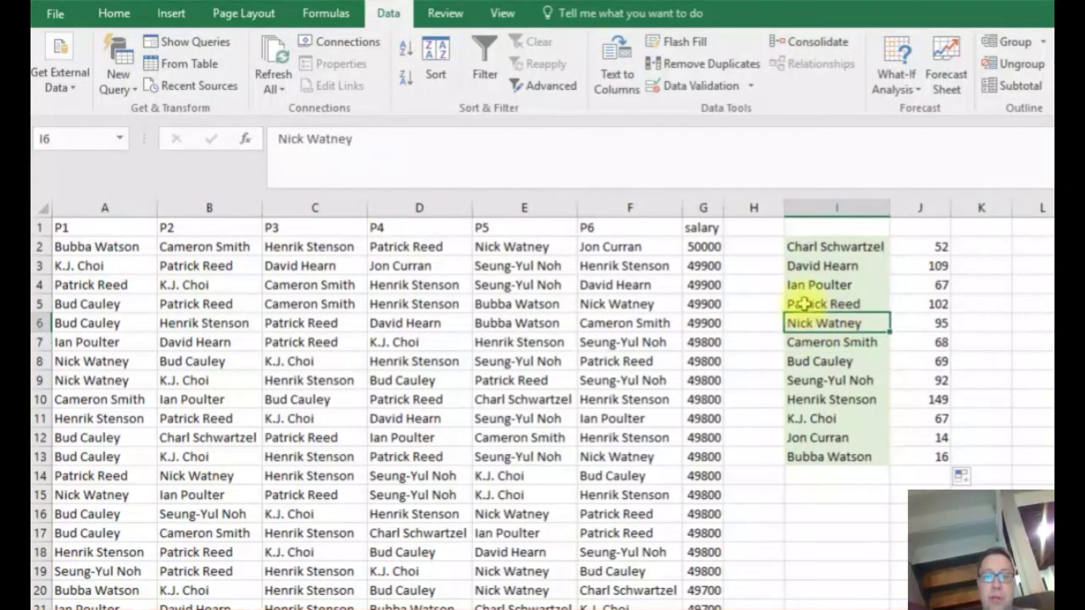
click(817, 284)
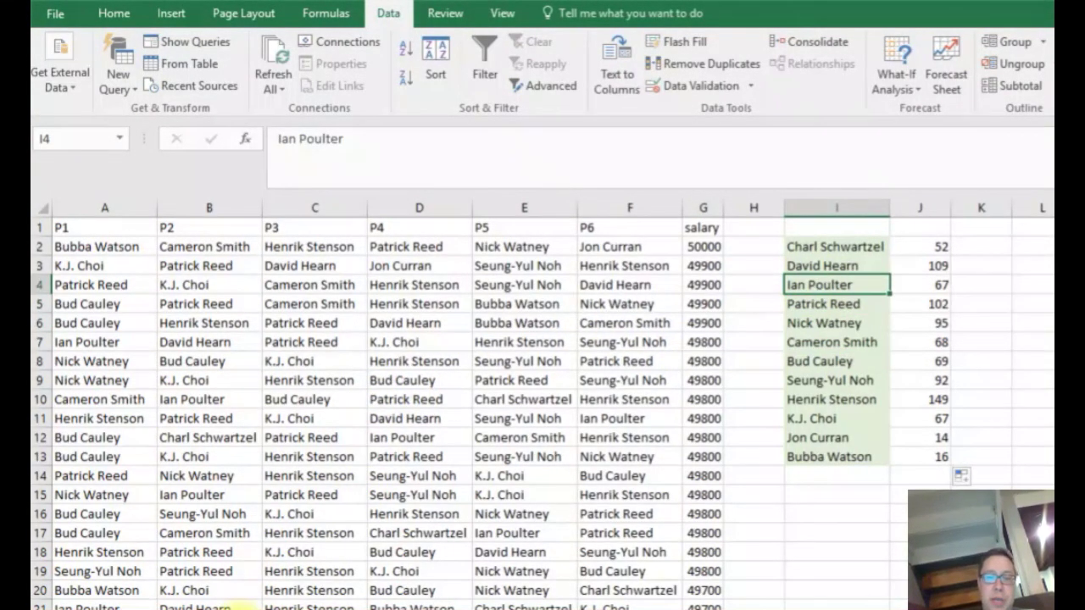
- Set Patrick Reed's pct weight to 90 in B5 of the player sheet
key(ctrl+Page_Up)
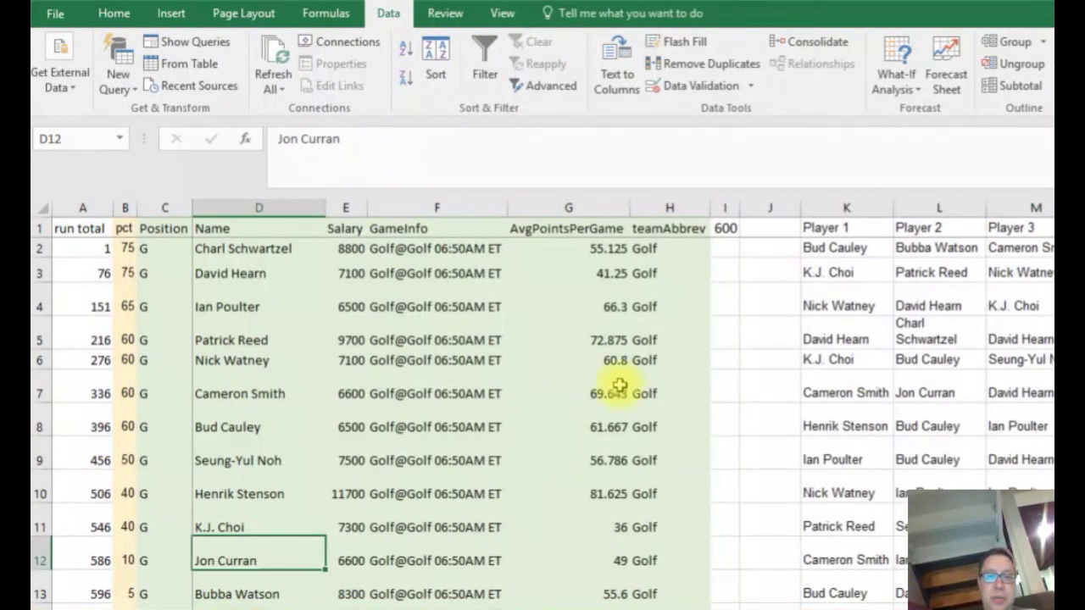
click(757, 302)
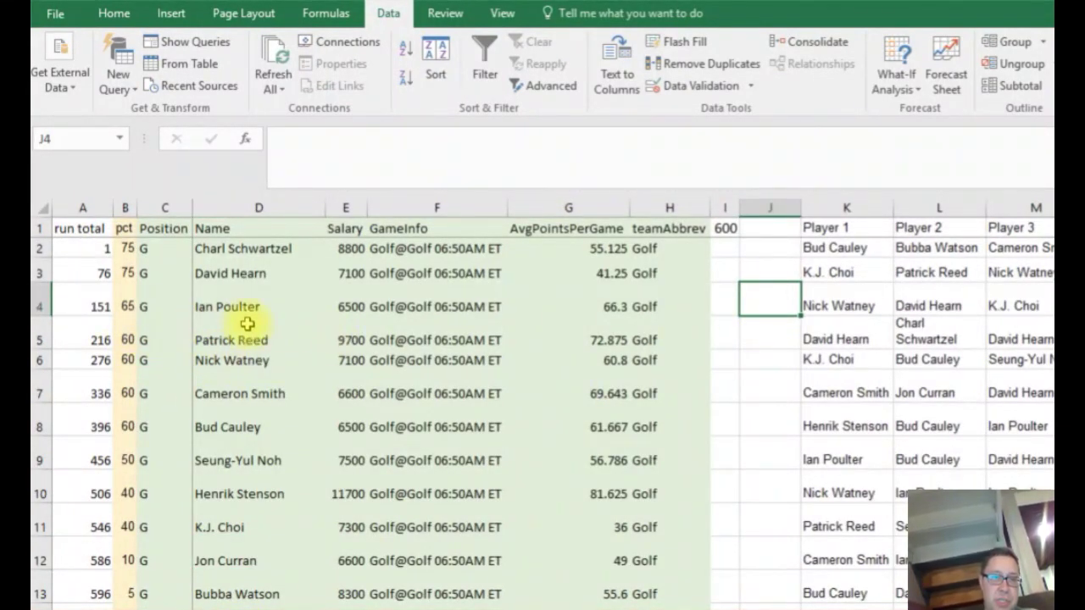
click(352, 341)
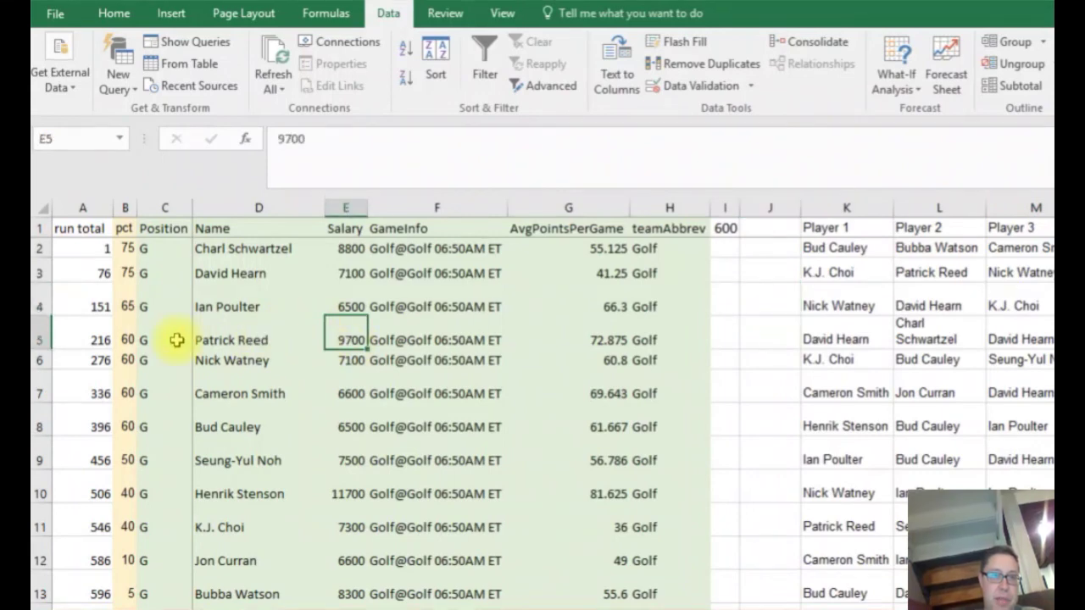
click(127, 339)
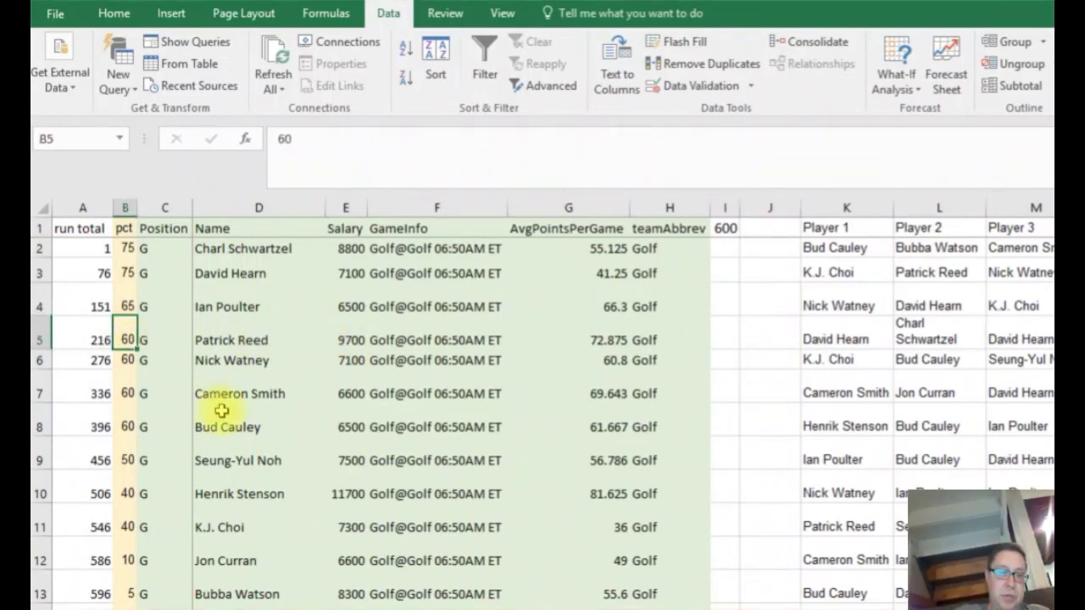
text(90)
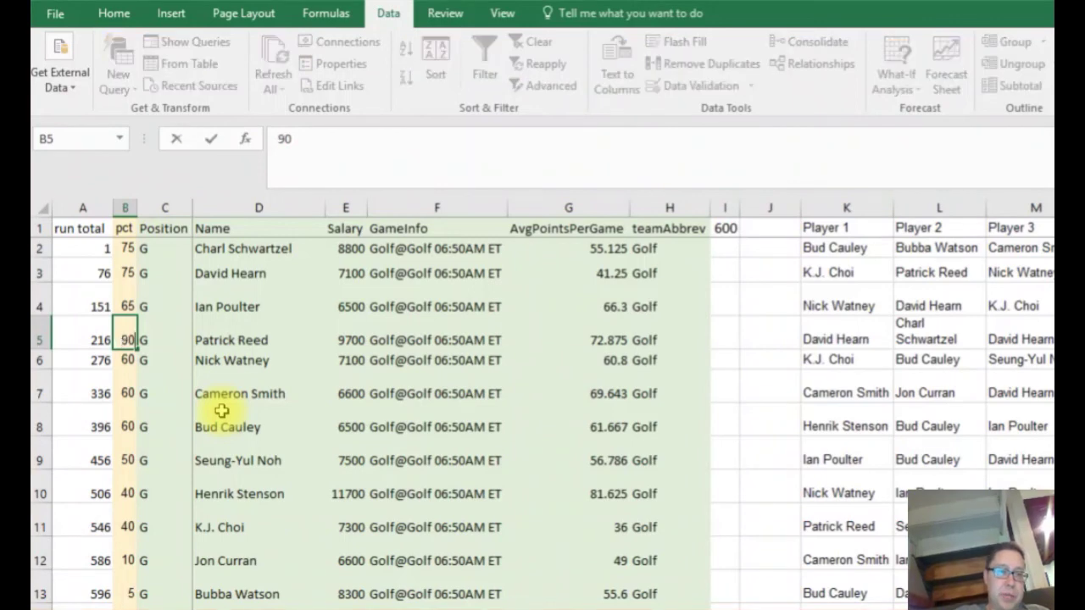
key(Return)
- Set K.J. Choi's pct weight to 10 in B11 of the player sheet
key(Down)
key(Down)
key(Down)
key(Down)
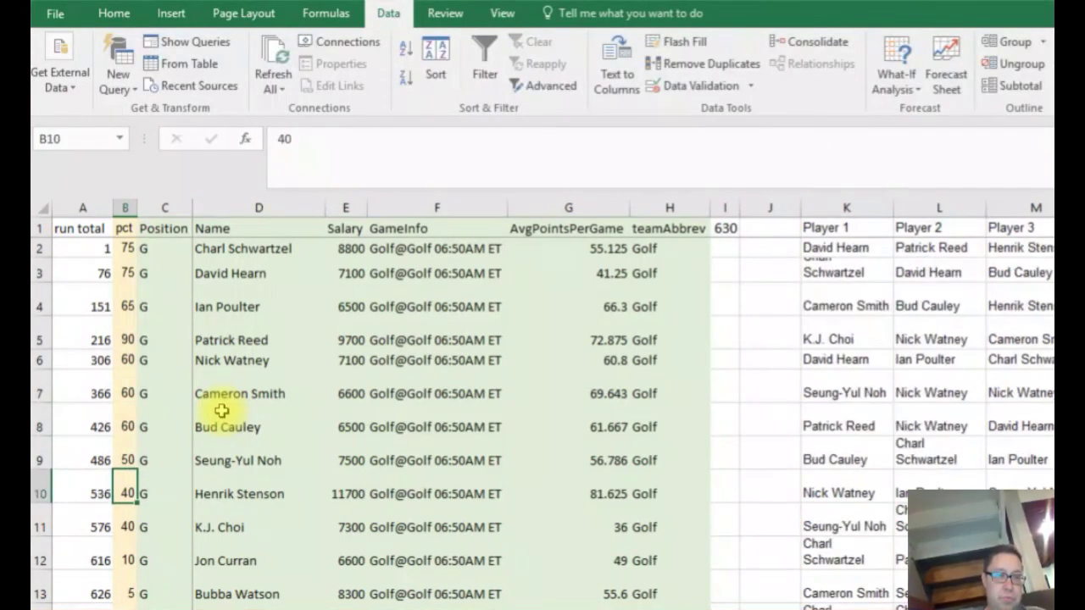
key(Down)
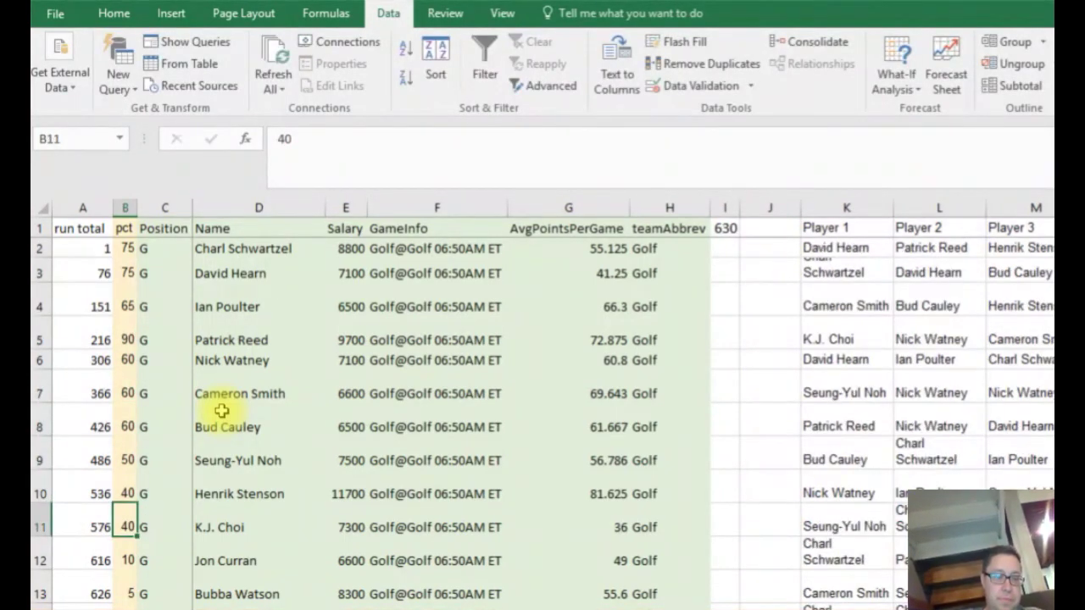
text(10)
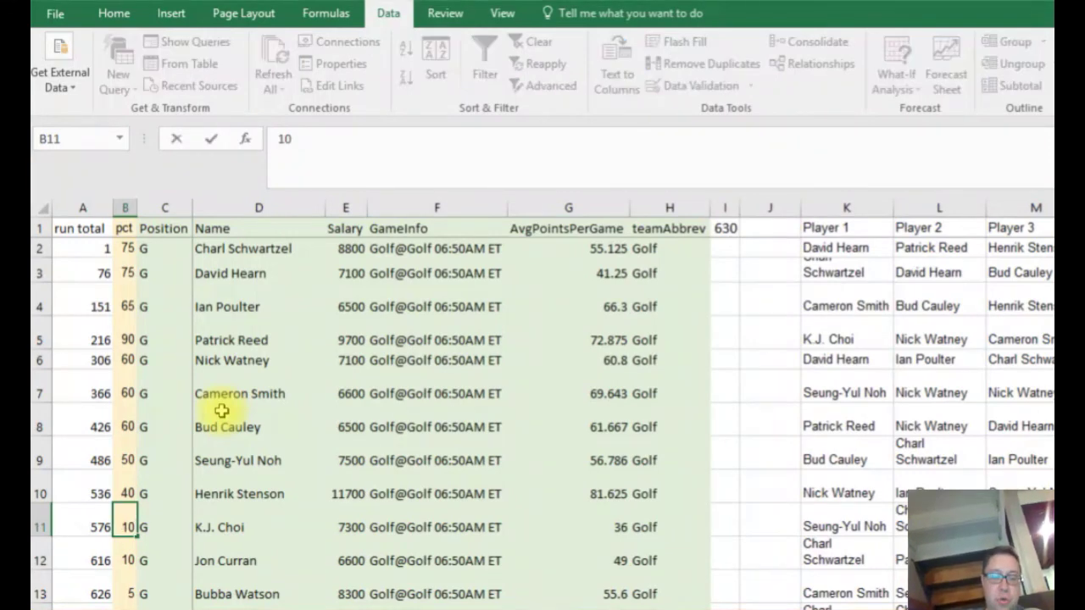
key(Return)
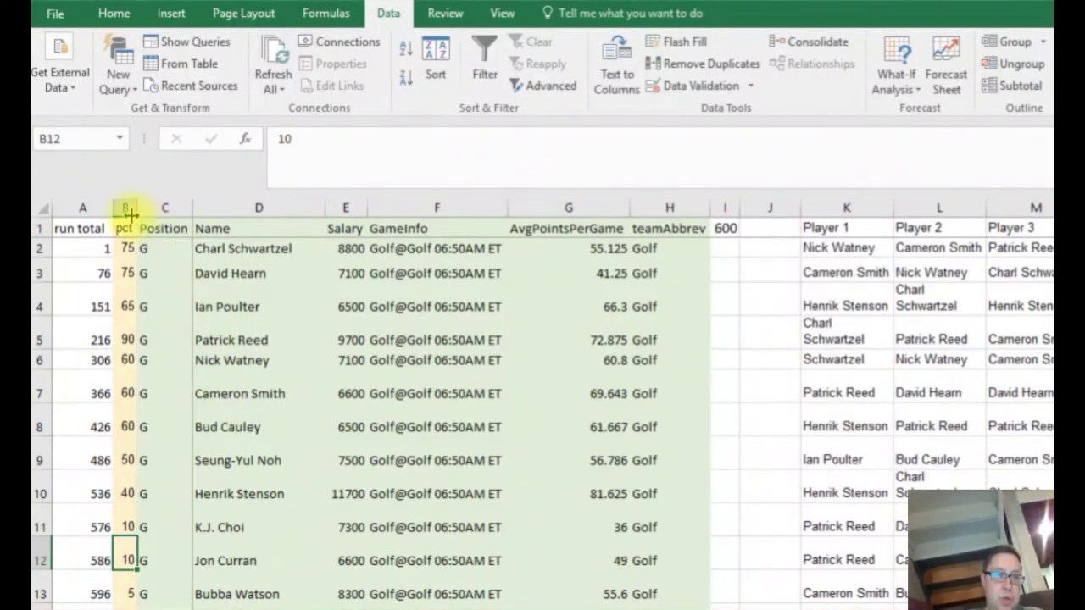
- Sort the player table in columns B to H by pct from largest to smallest, treating the first row as headers
drag(130, 213, 673, 206)
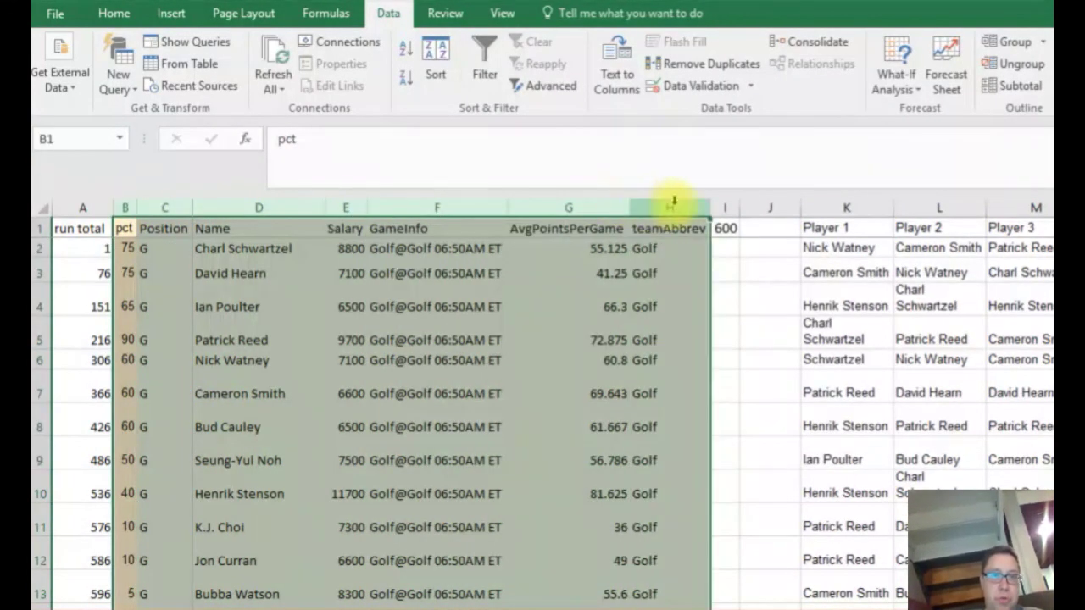
click(436, 55)
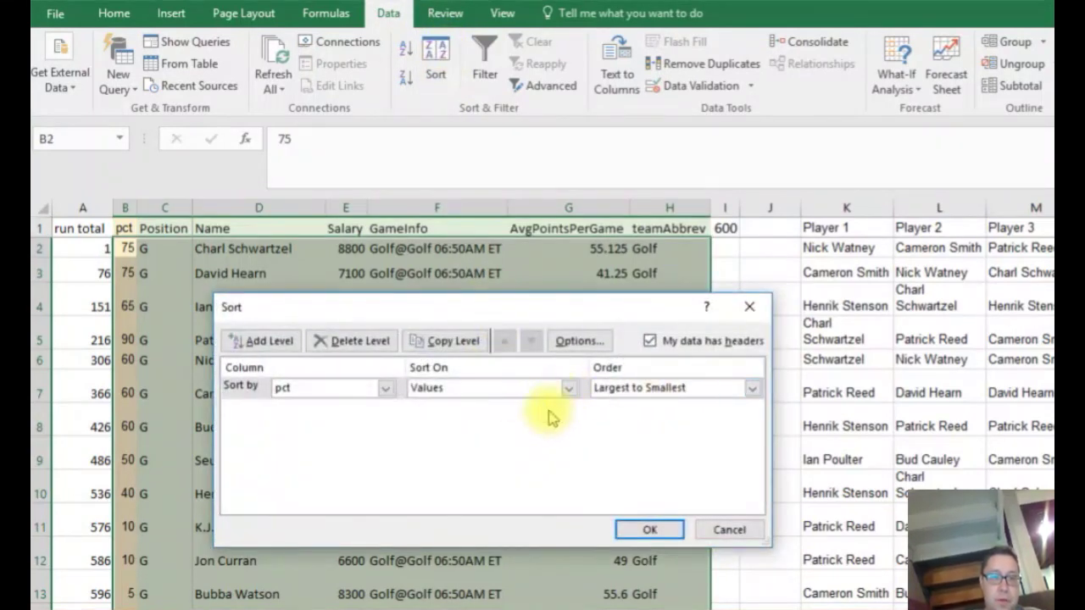
click(646, 529)
click(413, 369)
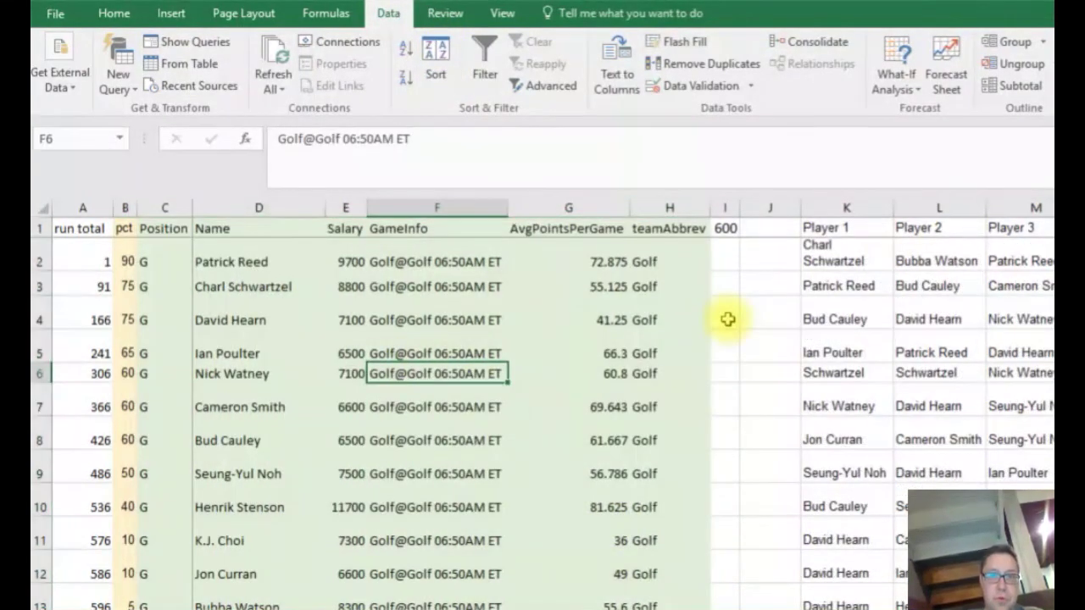
- Recalculate the random lineups on the player sheet twice and check their Salary and Good? columns
click(767, 344)
key(F9)
key(F9)
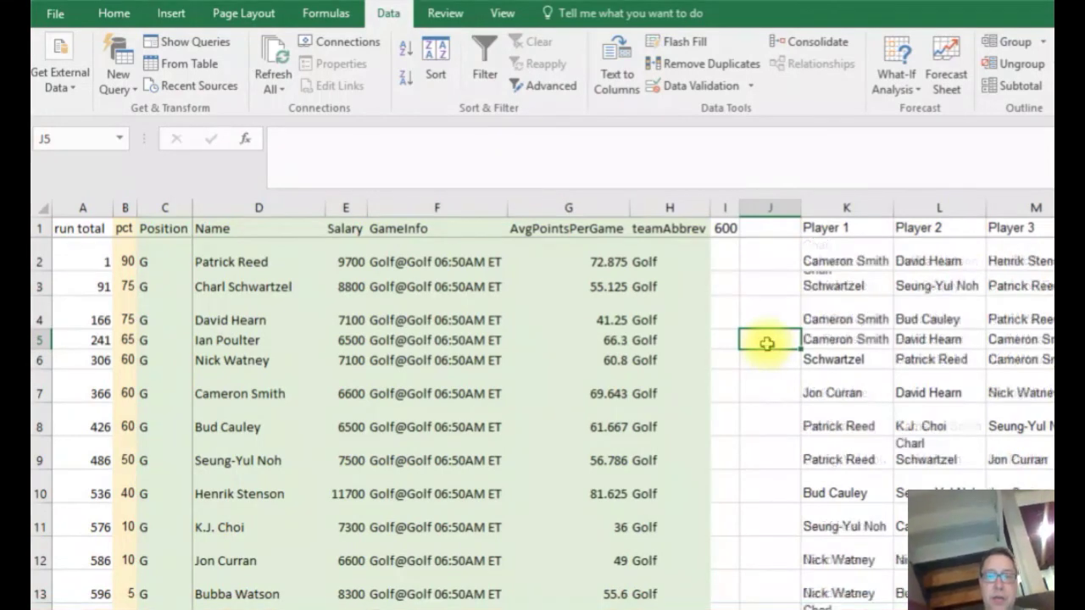
click(757, 309)
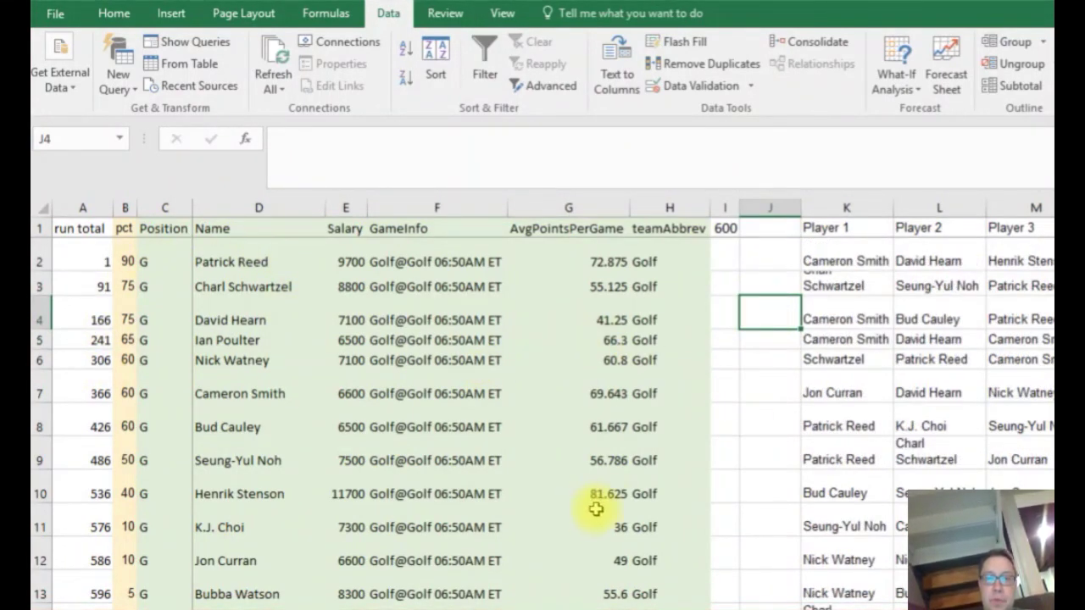
scroll(649, 479, right, 6)
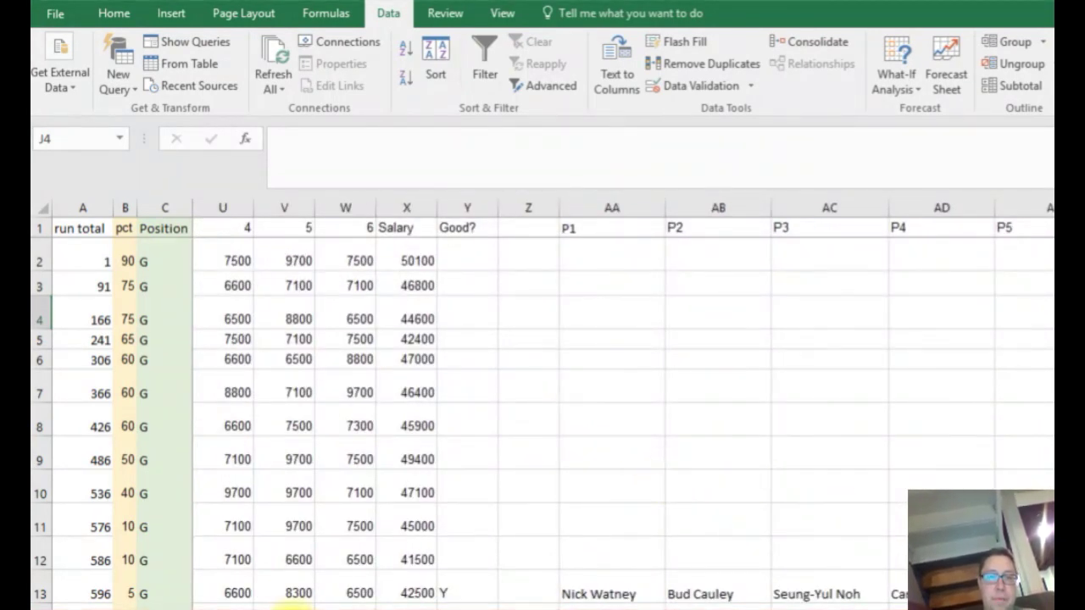
- Review the saved lineups and the golfers' lineup counts in I2:J13 on the lineup sheet
key(ctrl+Page_Down)
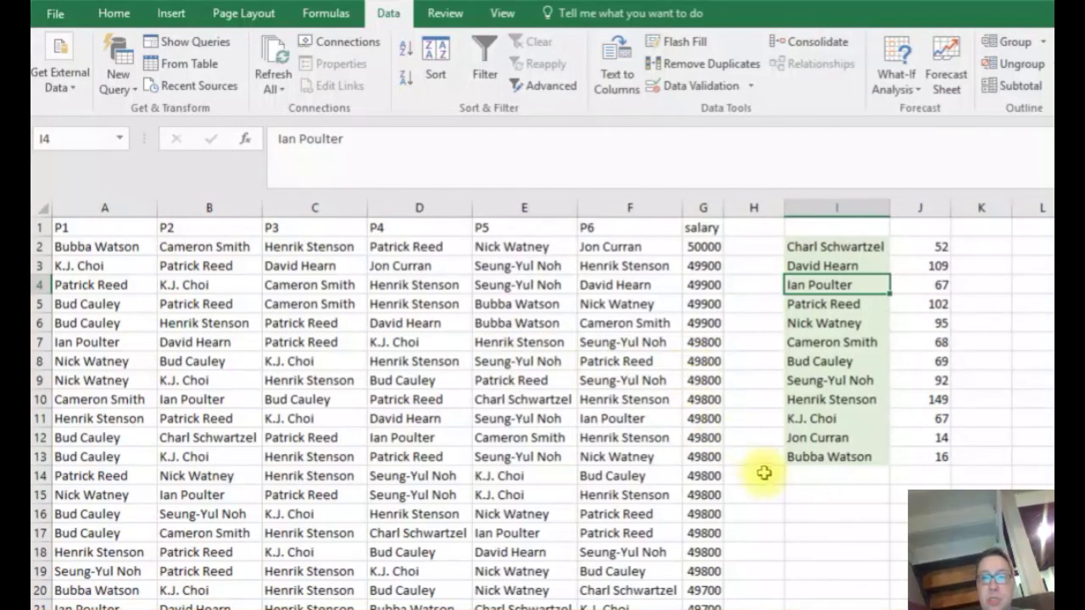
click(763, 511)
click(763, 555)
click(765, 497)
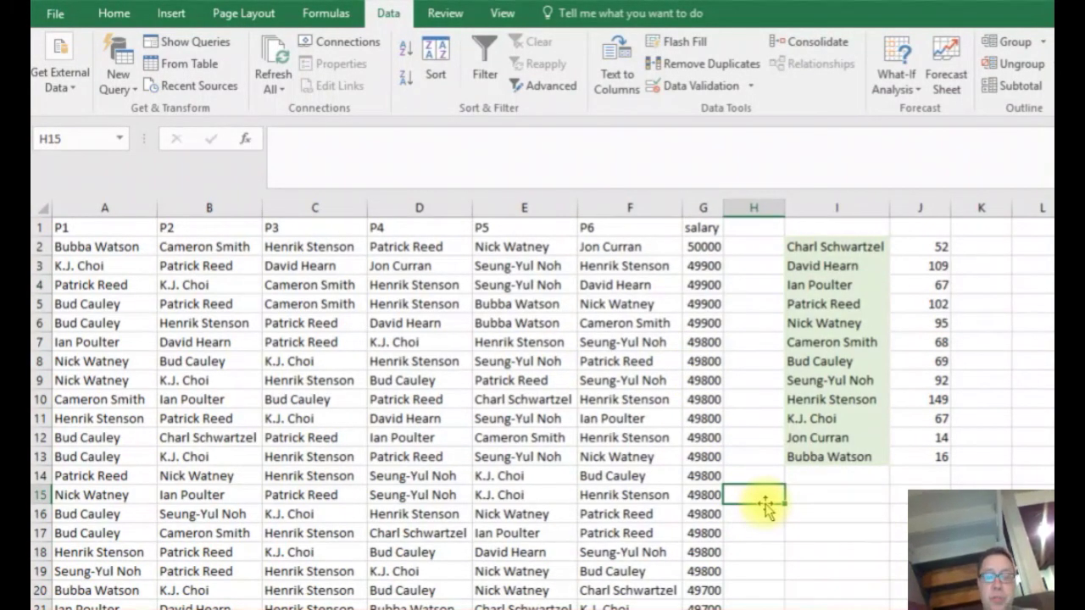